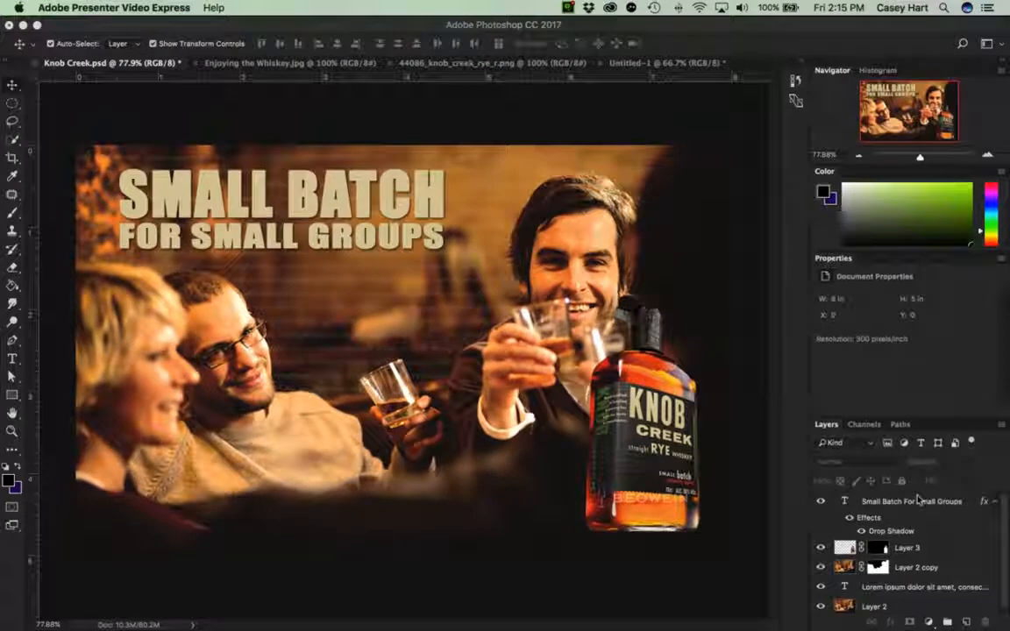
Examine the layer stack of Knob Creek.psd, from the headline text and masked layers to the Lorem ipsum text layer.
click(916, 501)
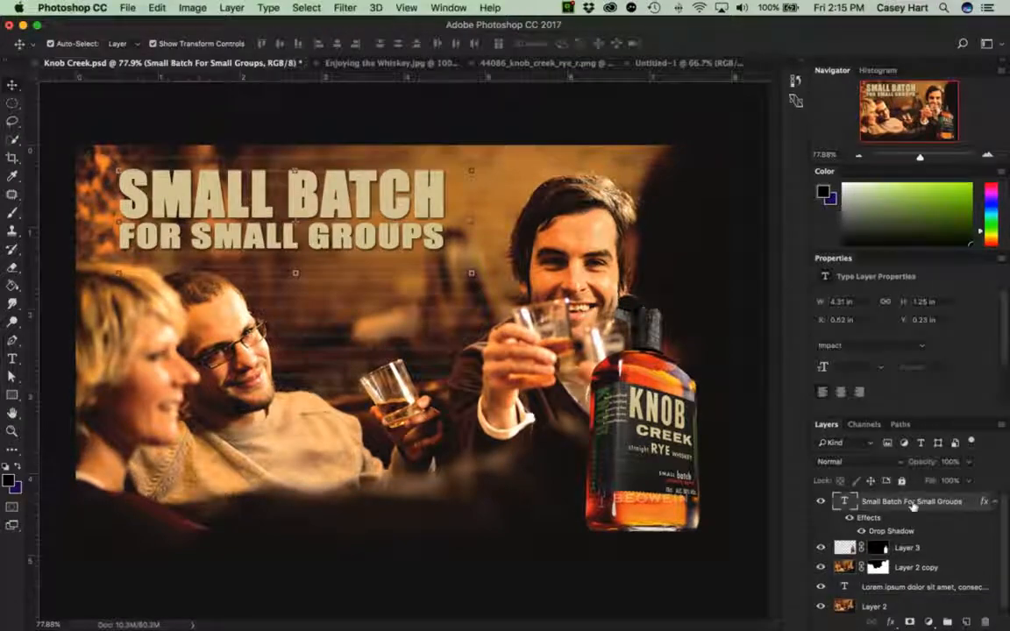
click(932, 548)
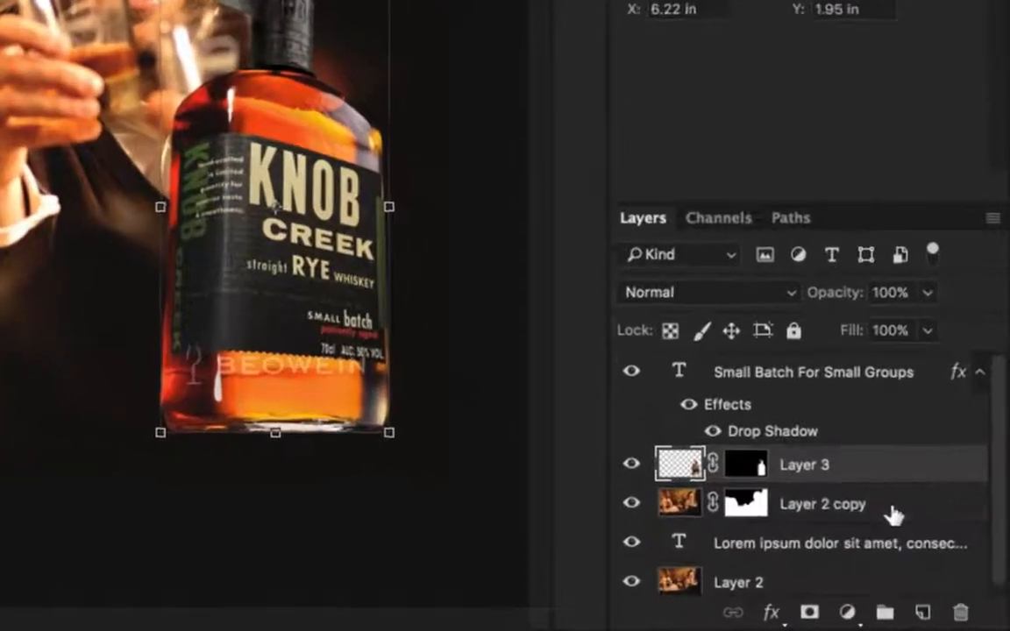
click(894, 515)
scroll(893, 561, down, 1)
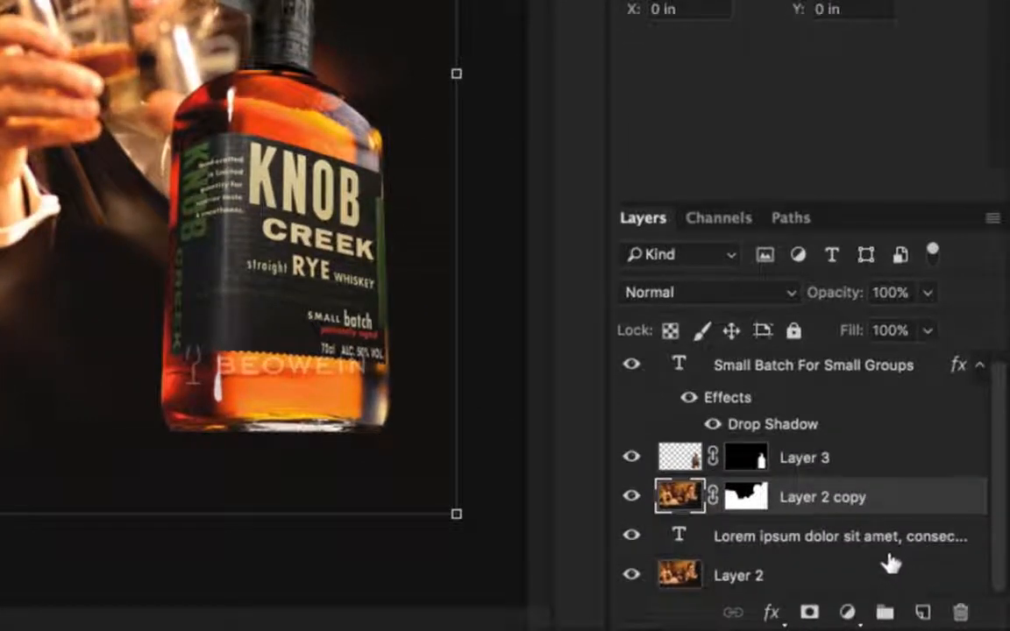
click(874, 526)
click(876, 514)
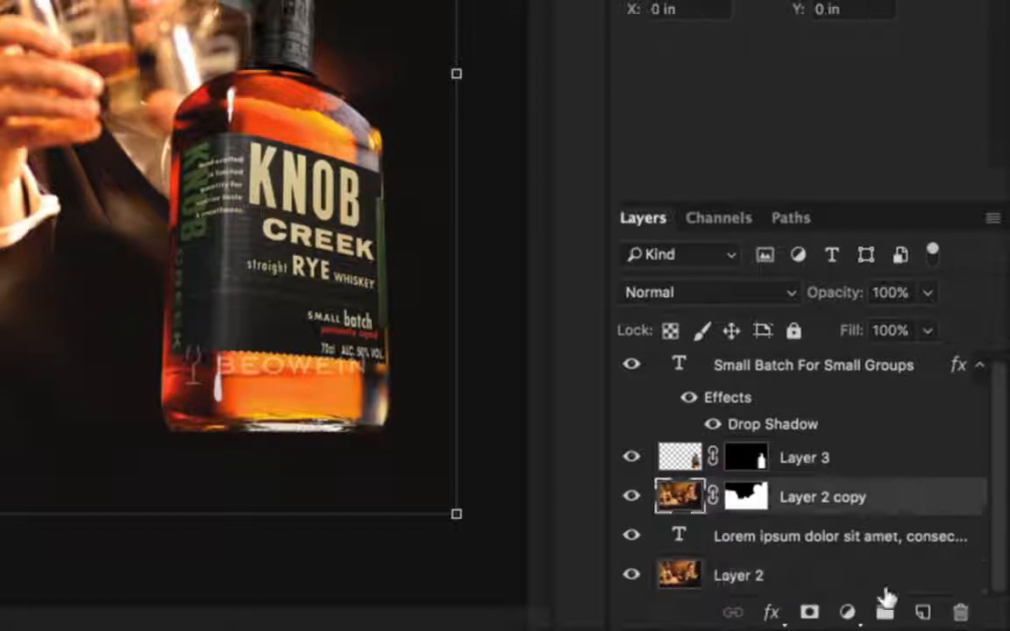
click(883, 590)
click(911, 504)
click(898, 585)
click(903, 507)
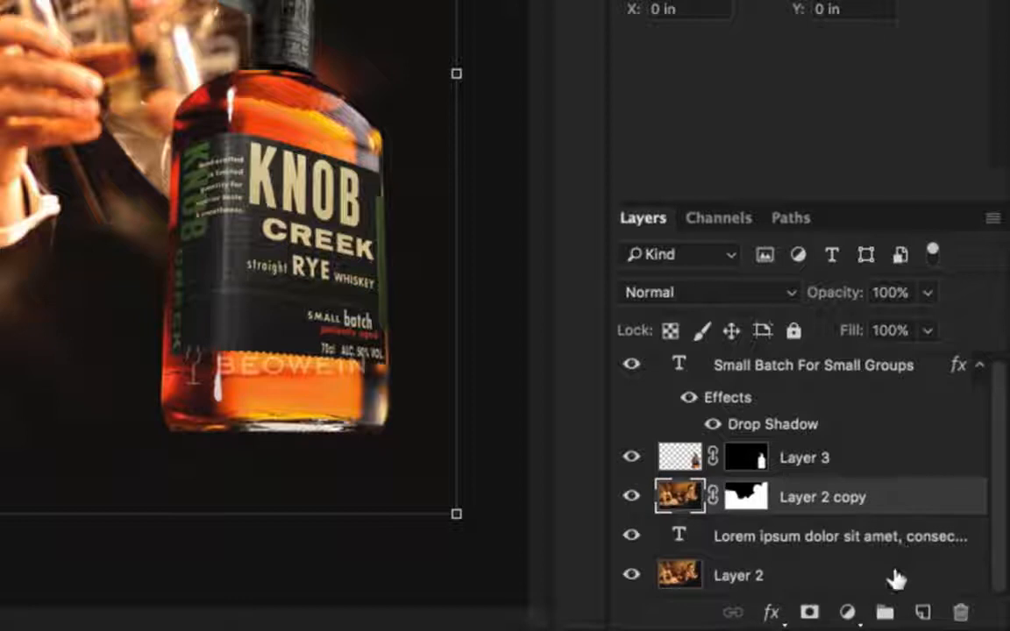
click(894, 573)
click(894, 538)
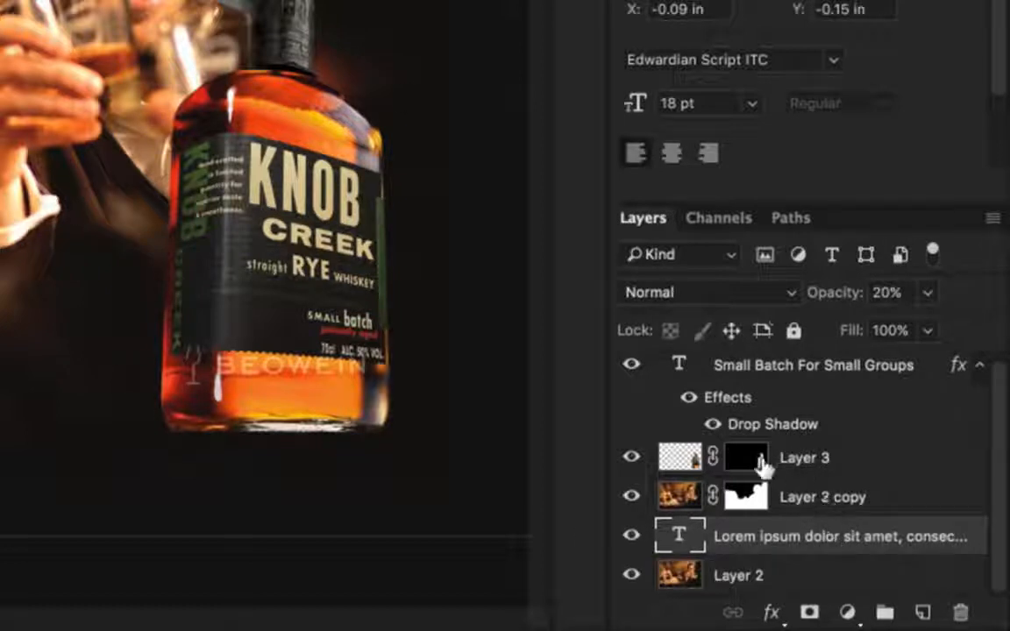
scroll(763, 466, up, 1)
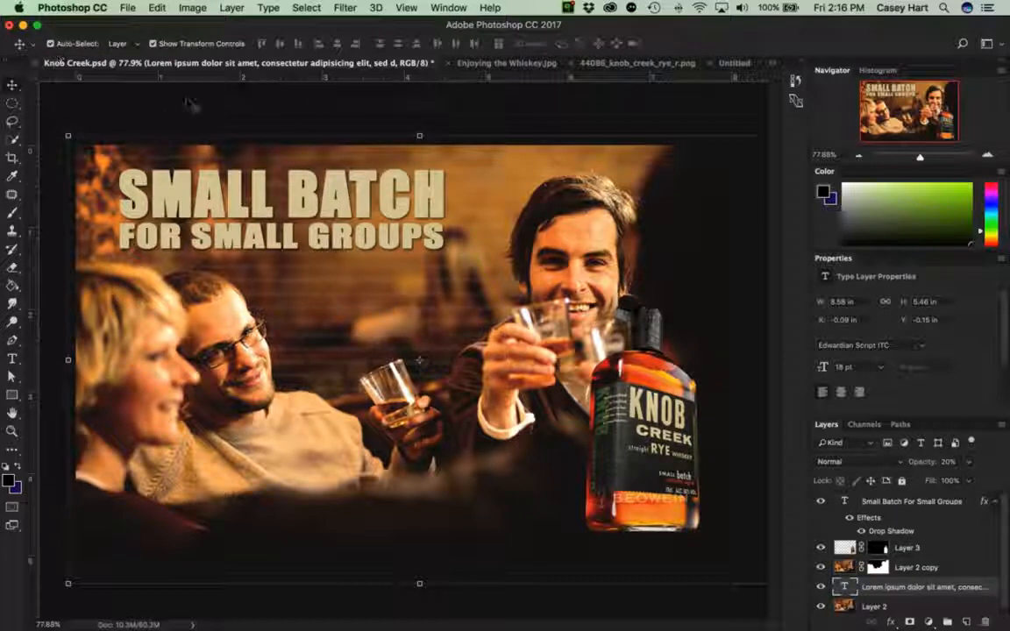
Create a new 8 × 5 inch landscape document at 300 pixels/inch in CMYK Color with a transparent background.
click(125, 8)
click(131, 24)
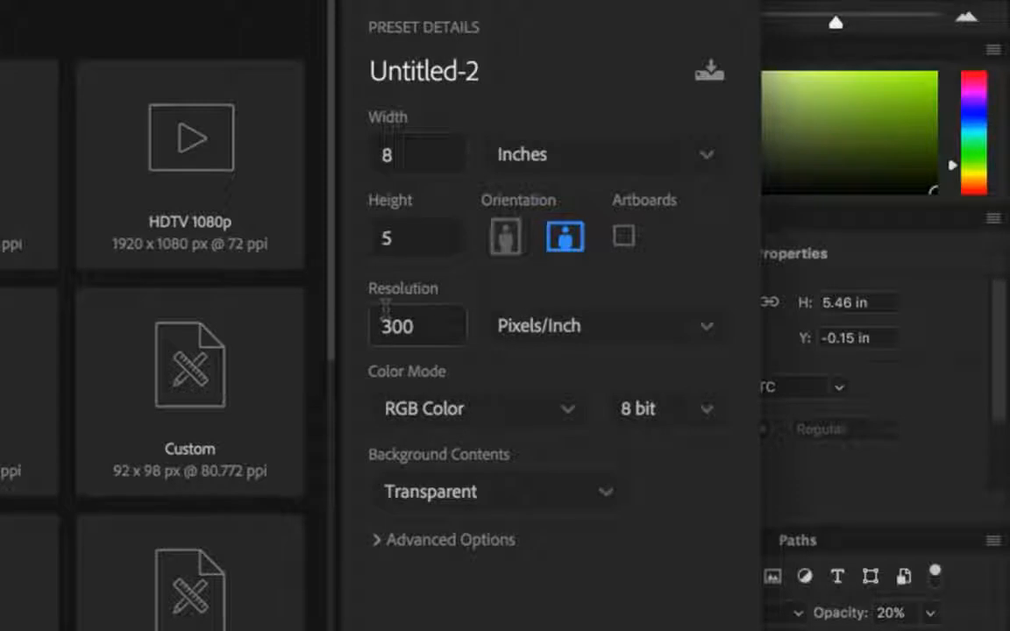
click(471, 407)
click(457, 594)
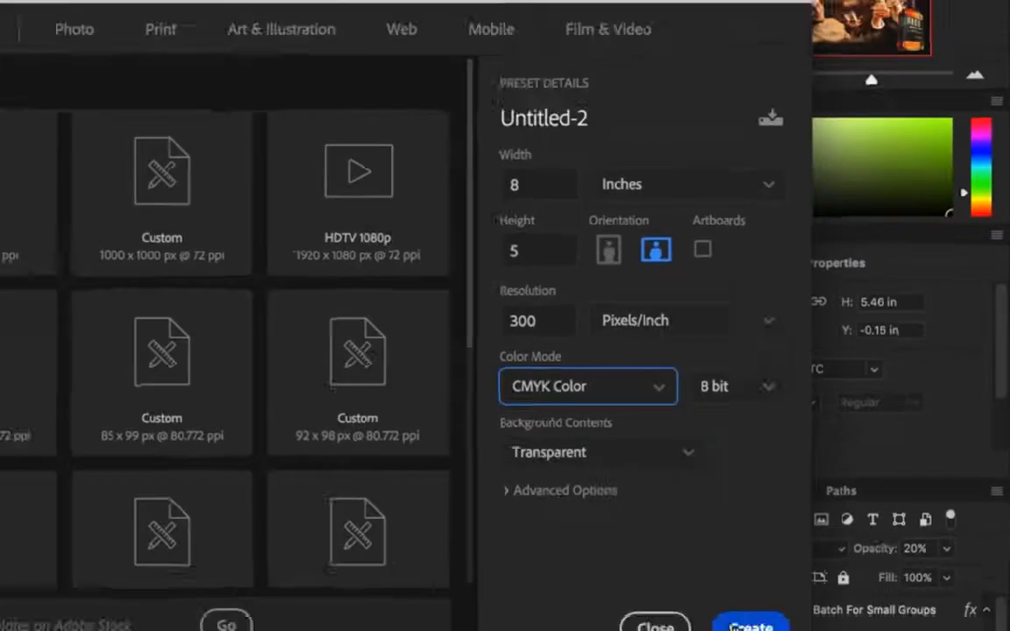
click(751, 625)
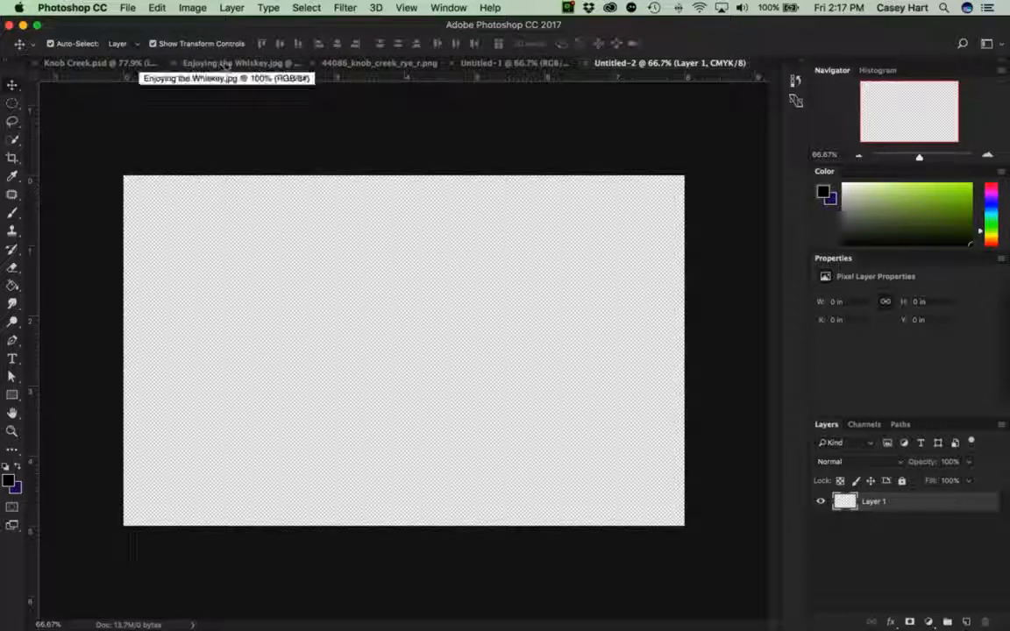
Review the open whiskey photo and bottle image alongside the untitled documents.
click(293, 68)
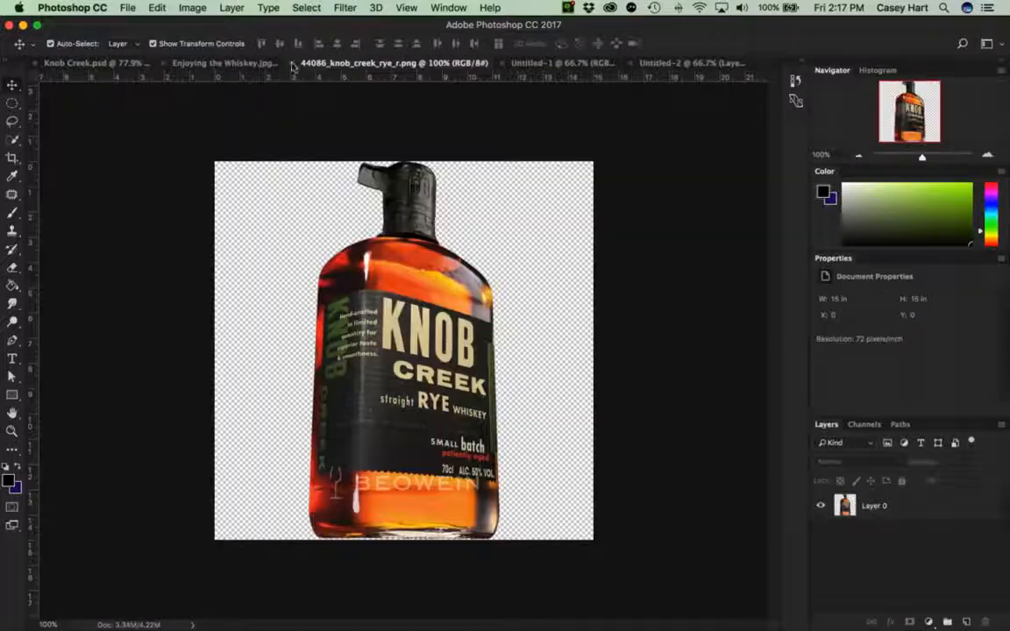
click(234, 68)
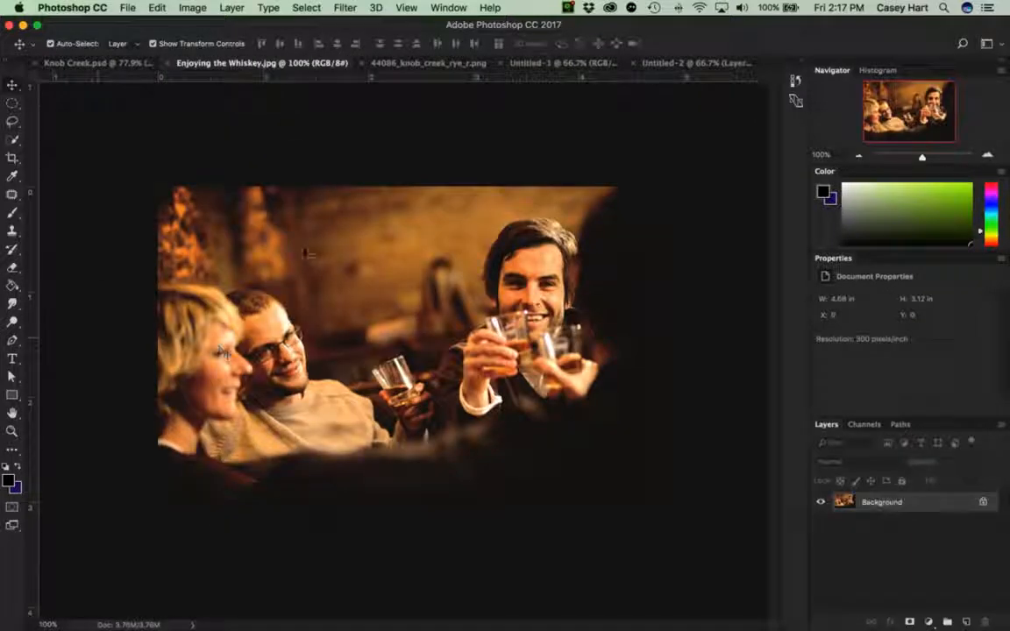
click(366, 64)
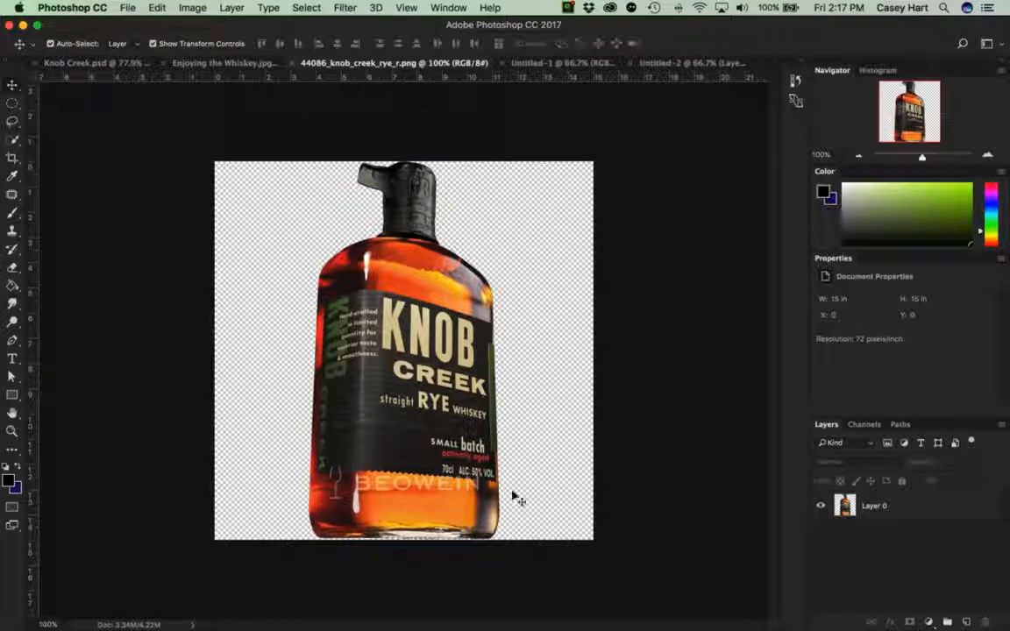
click(554, 62)
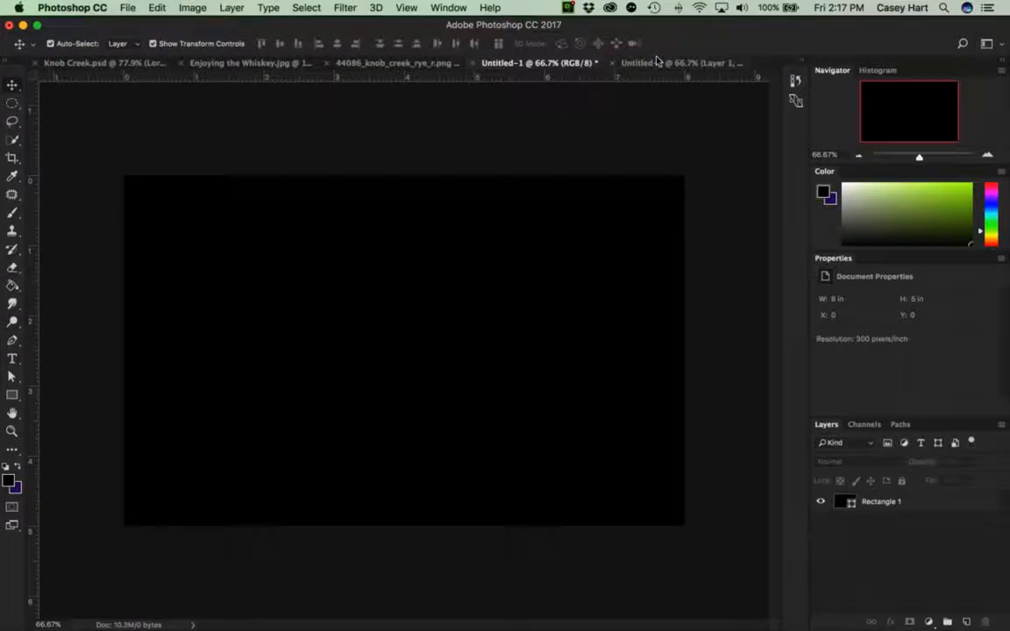
click(628, 63)
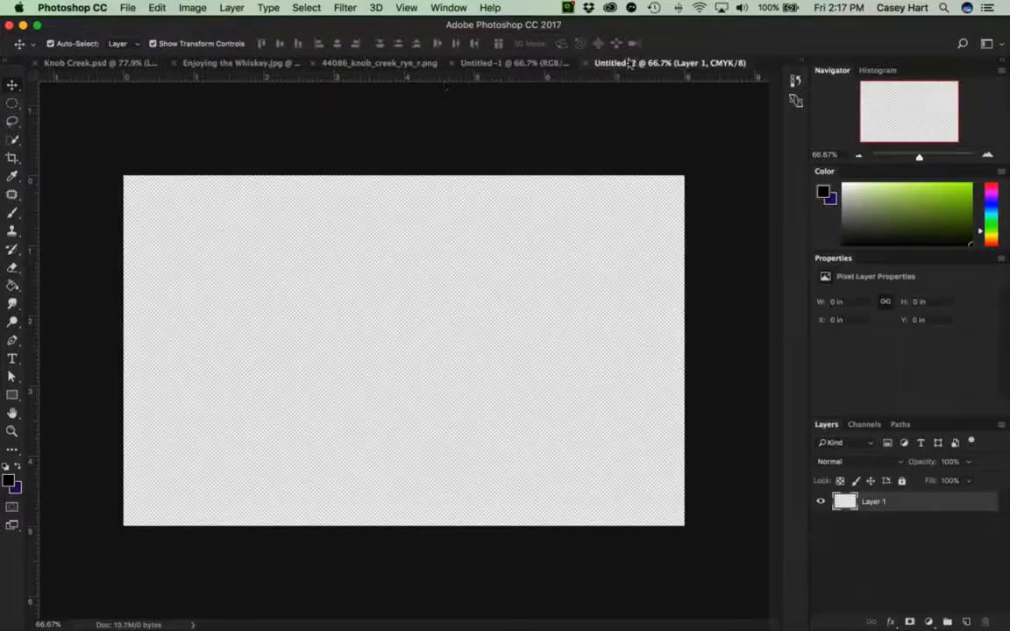
click(237, 63)
click(333, 63)
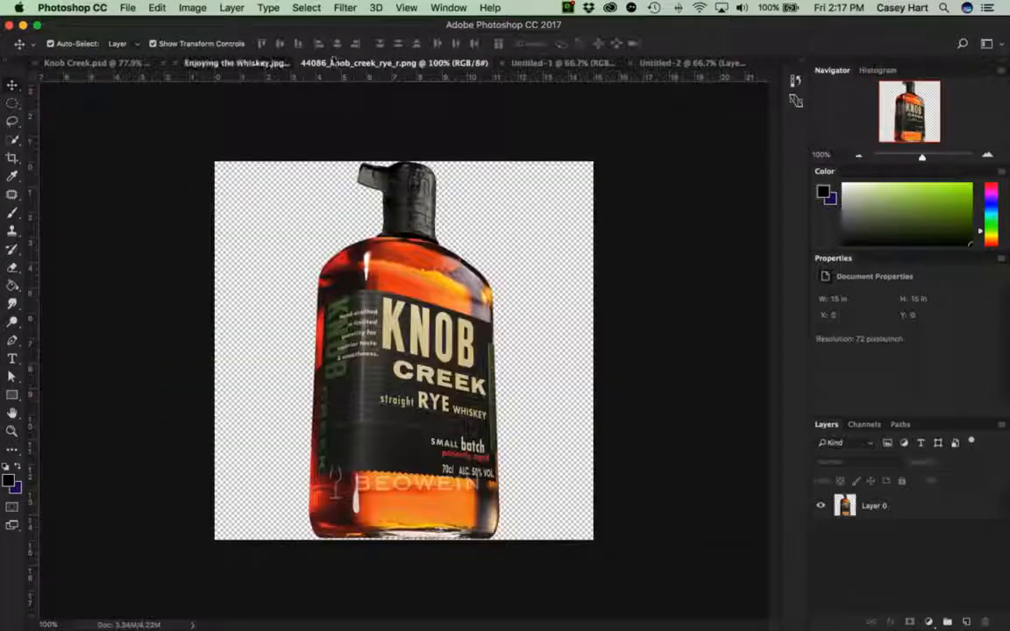
click(208, 66)
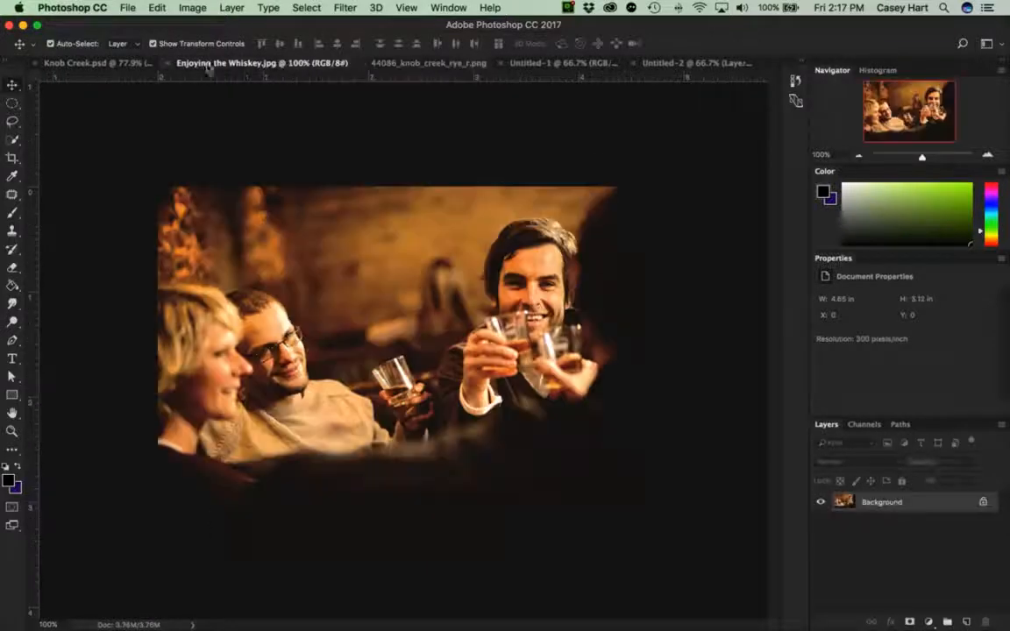
click(377, 62)
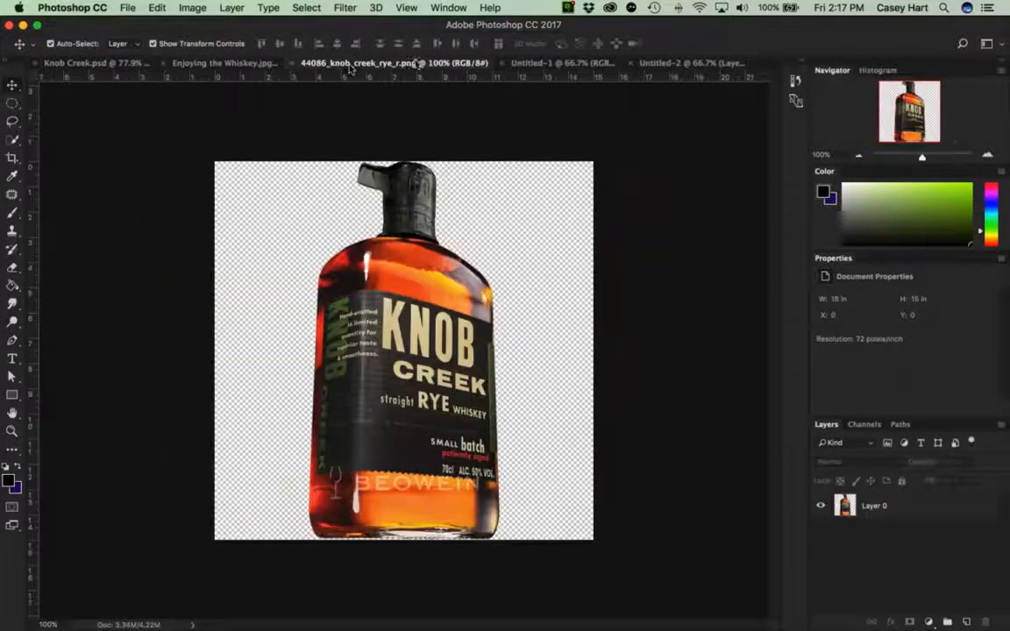
click(250, 67)
click(669, 62)
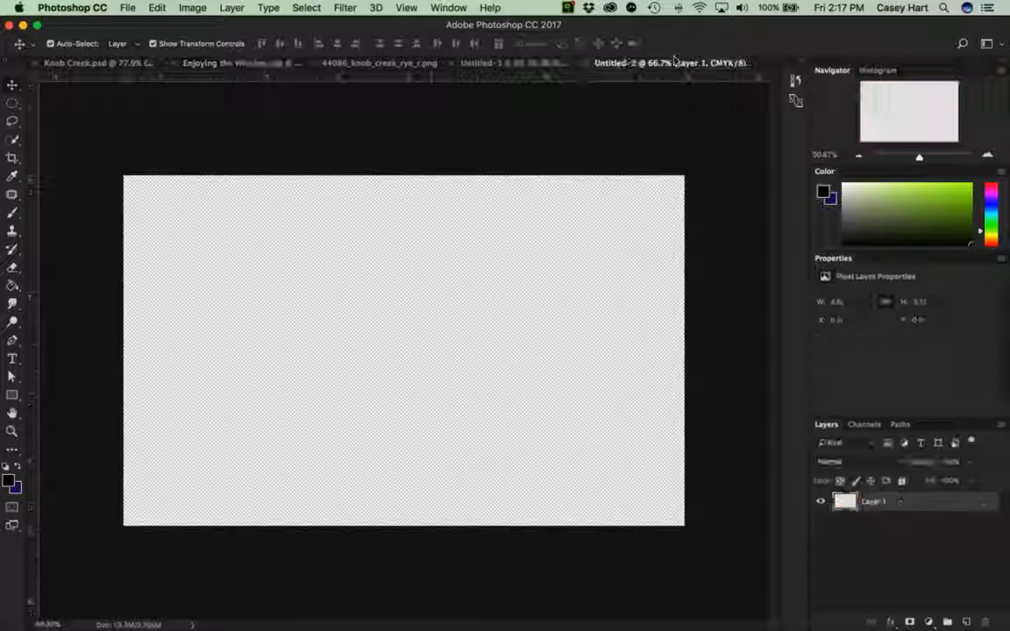
Copy the Enjoying the Whiskey.jpg photo into the Untitled-2 document and position it near the middle of the canvas.
click(222, 65)
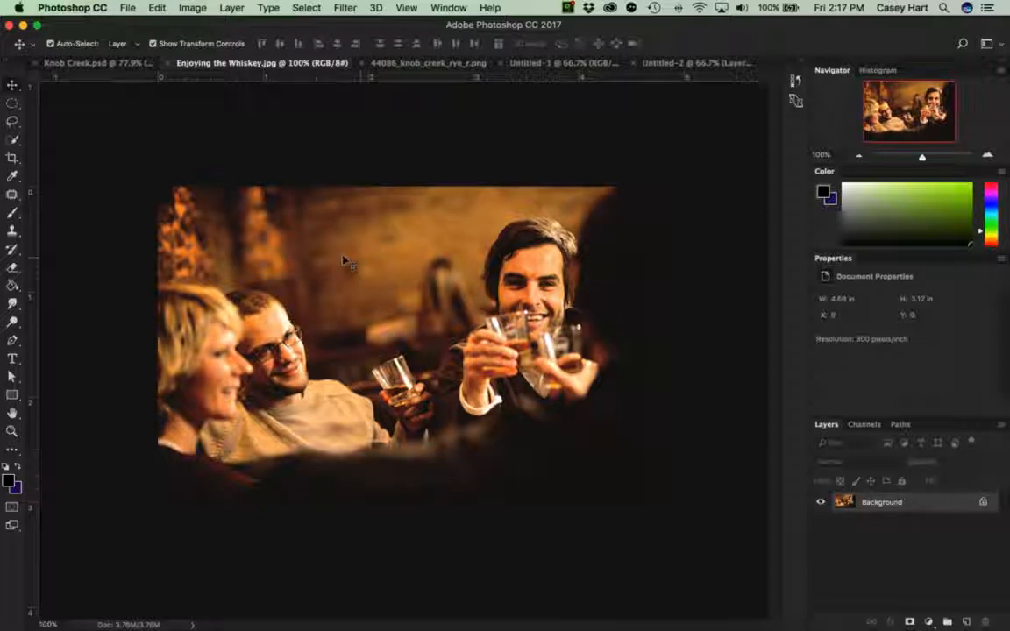
drag(377, 289, 665, 69)
drag(390, 337, 424, 306)
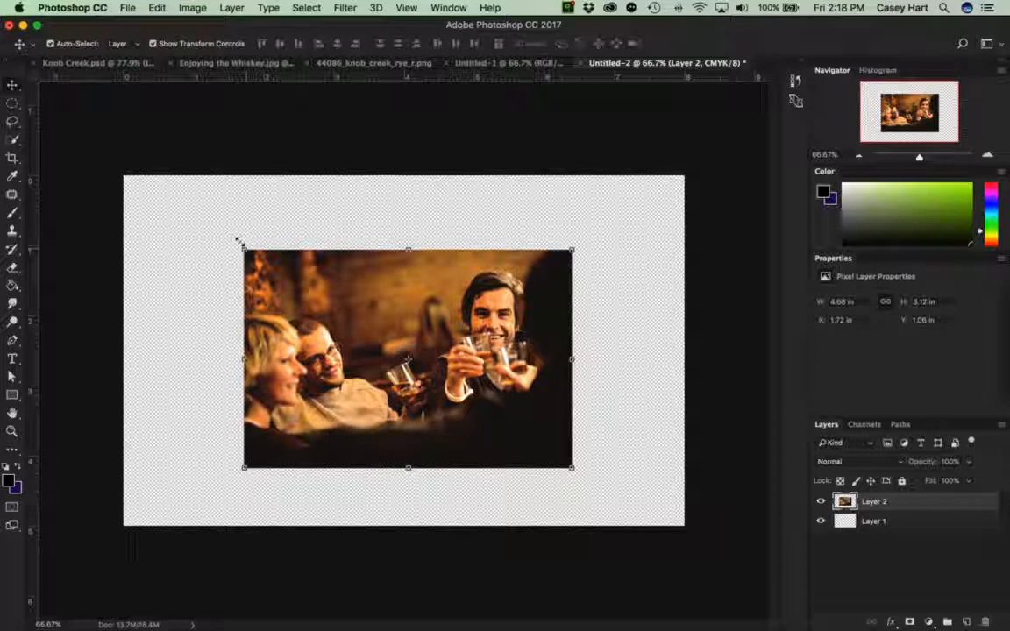
Scale the photo to about 8.37 × 5.58 in and position it to cover the whole canvas.
drag(238, 242, 213, 174)
drag(570, 226, 555, 252)
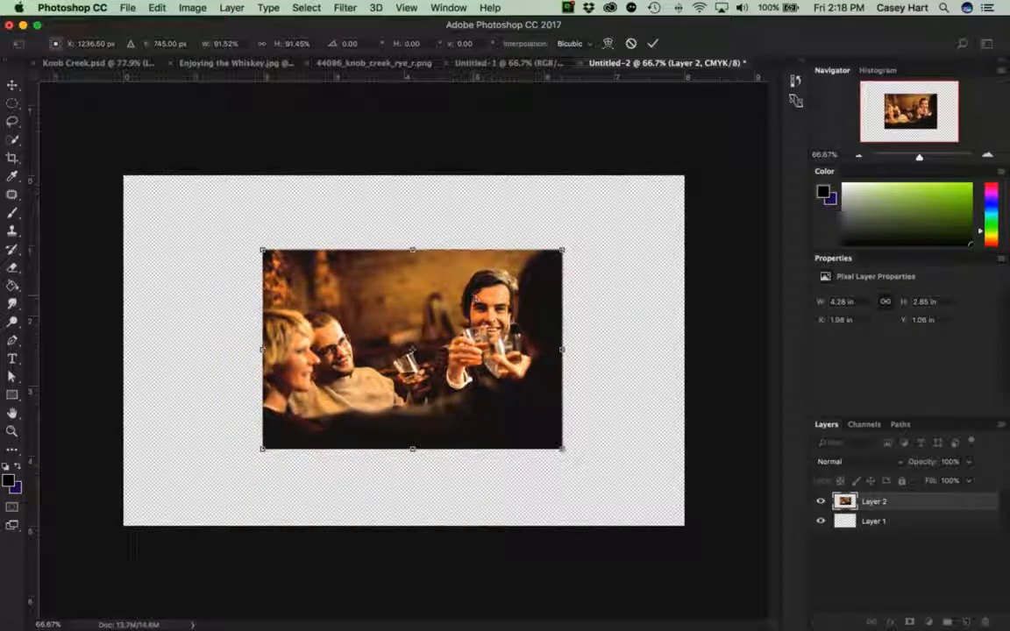
drag(554, 243, 691, 163)
drag(644, 233, 635, 236)
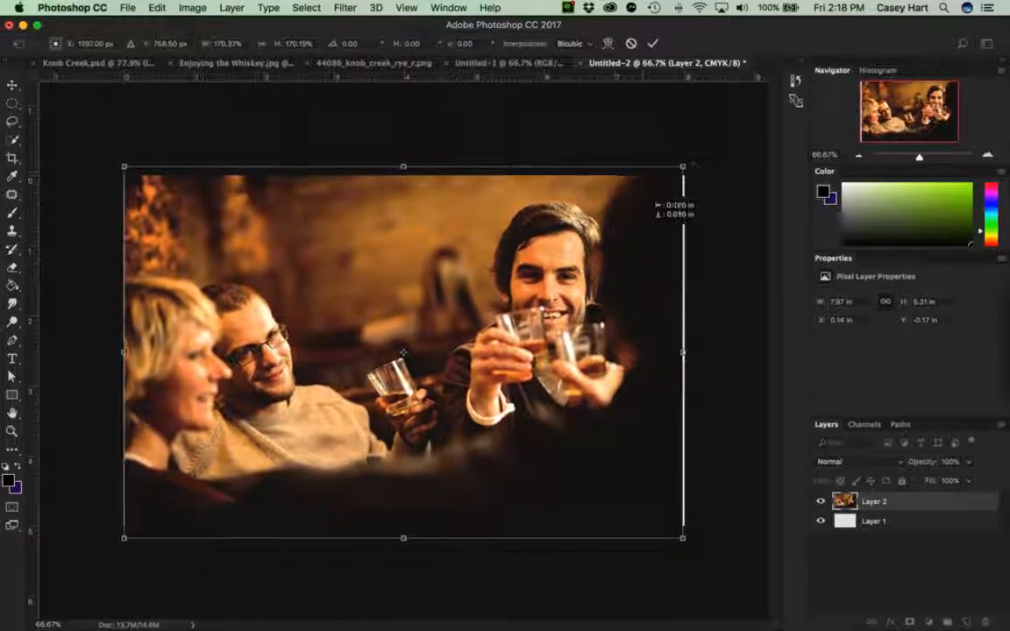
drag(682, 156, 696, 157)
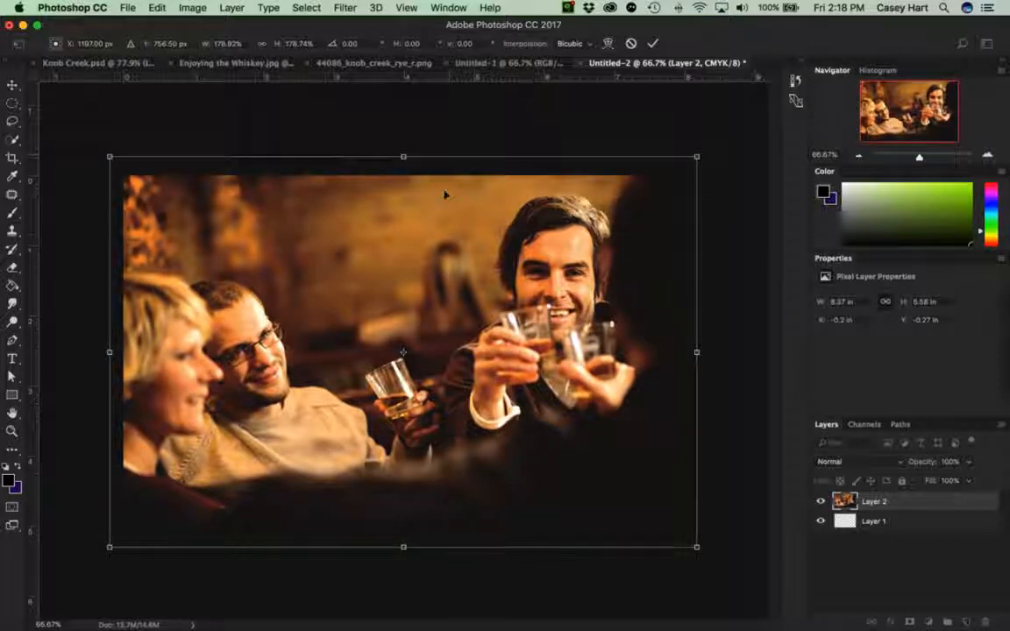
drag(452, 246, 454, 252)
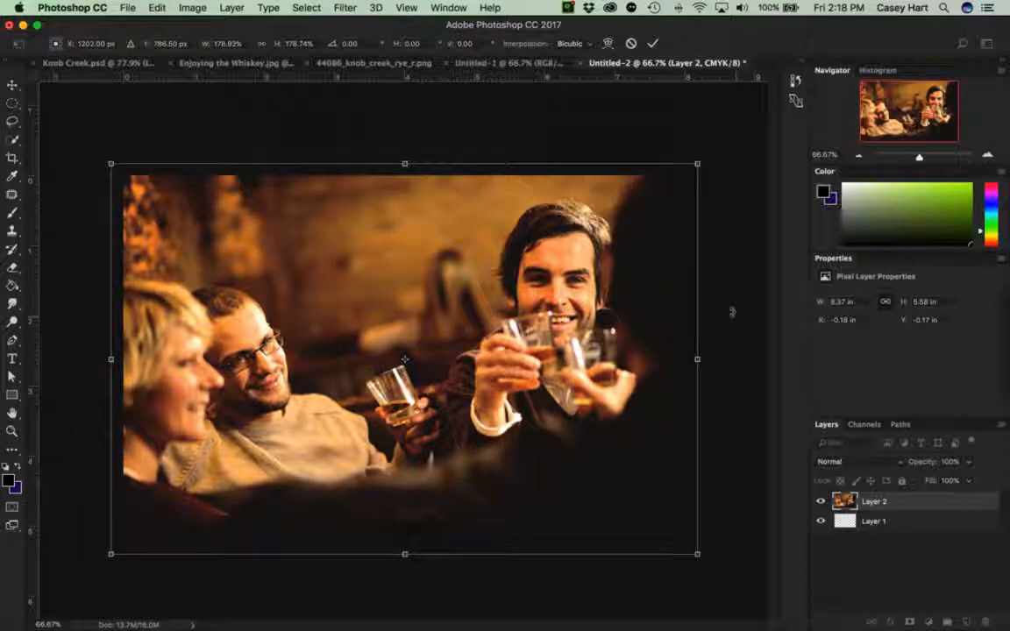
key(Return)
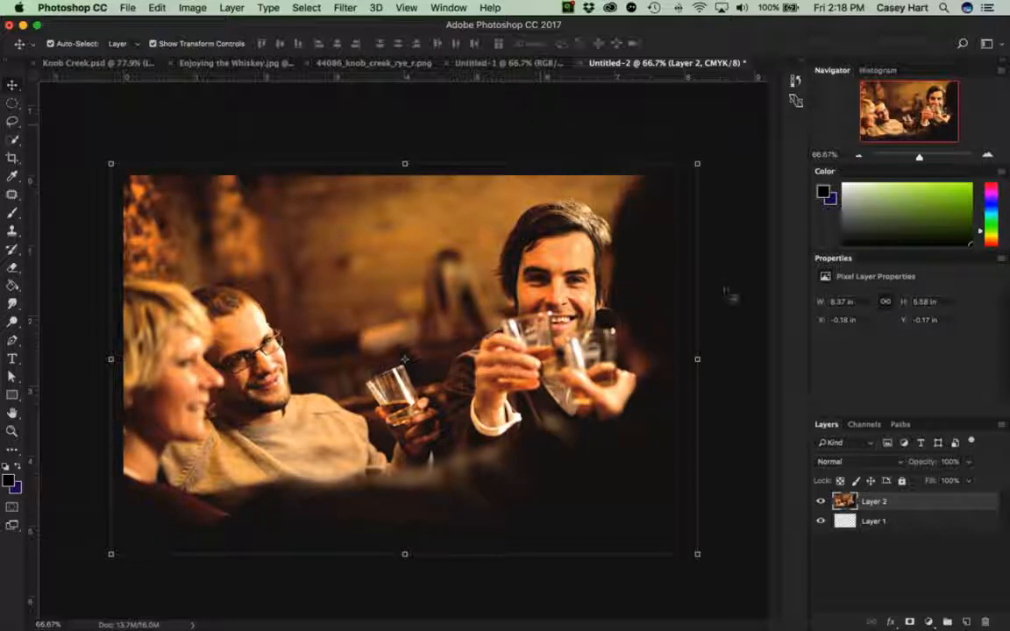
Move the photo's Layer 2 beneath Layer 1 and make Layer 1 the active layer.
drag(929, 506, 879, 503)
click(876, 523)
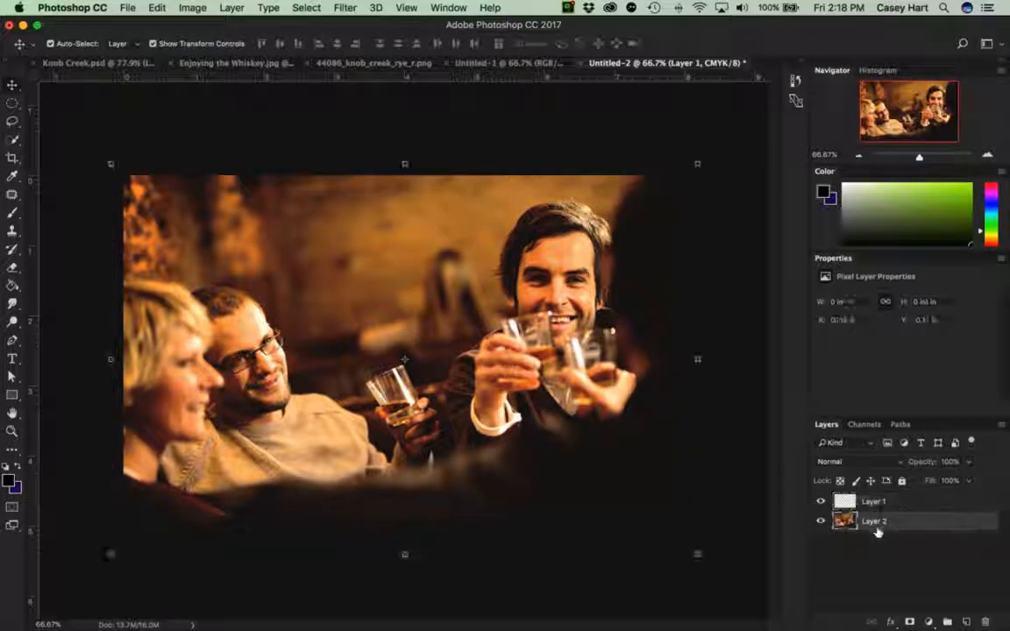
click(901, 504)
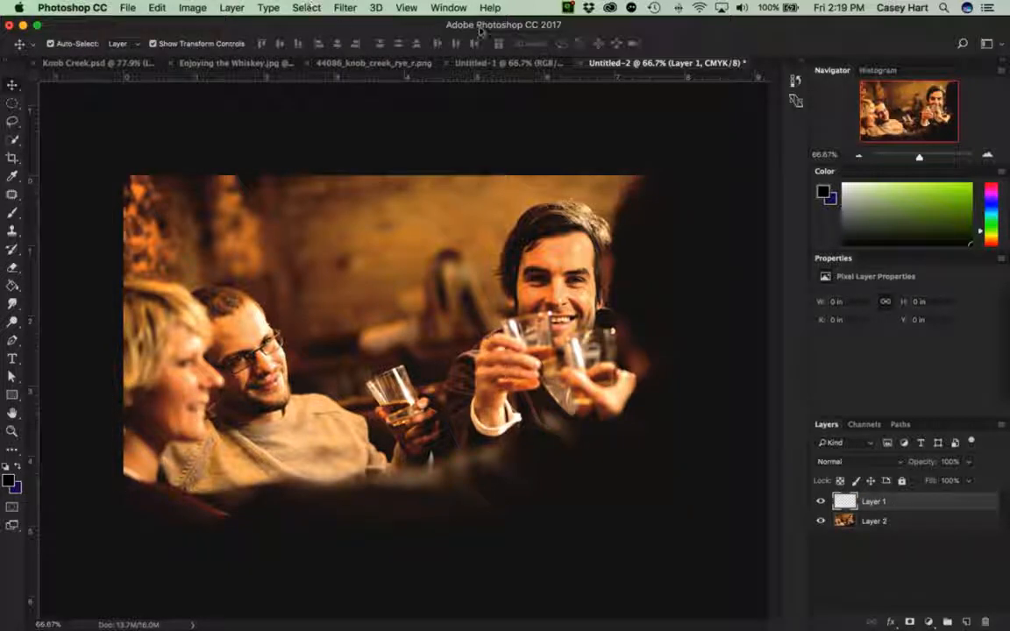
Copy the bottle from 44086_knob_creek_rye_r.png into Untitled-2 and place it beside the man raising his glass.
click(333, 64)
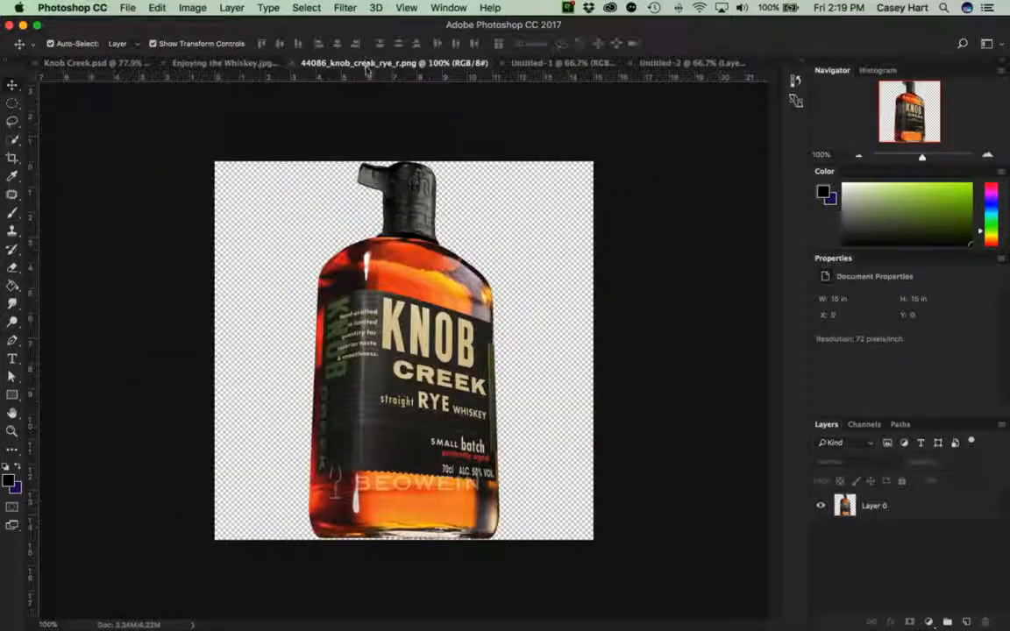
drag(380, 364, 620, 115)
drag(564, 449, 570, 421)
drag(574, 364, 618, 360)
Scale the bottle down to about 1.42 × 2.81 in, adjust its position, and deselect its layer.
drag(541, 256, 574, 301)
mouse_move(627, 426)
mouse_down()
mouse_move(669, 422)
mouse_move(622, 423)
mouse_move(621, 410)
mouse_up()
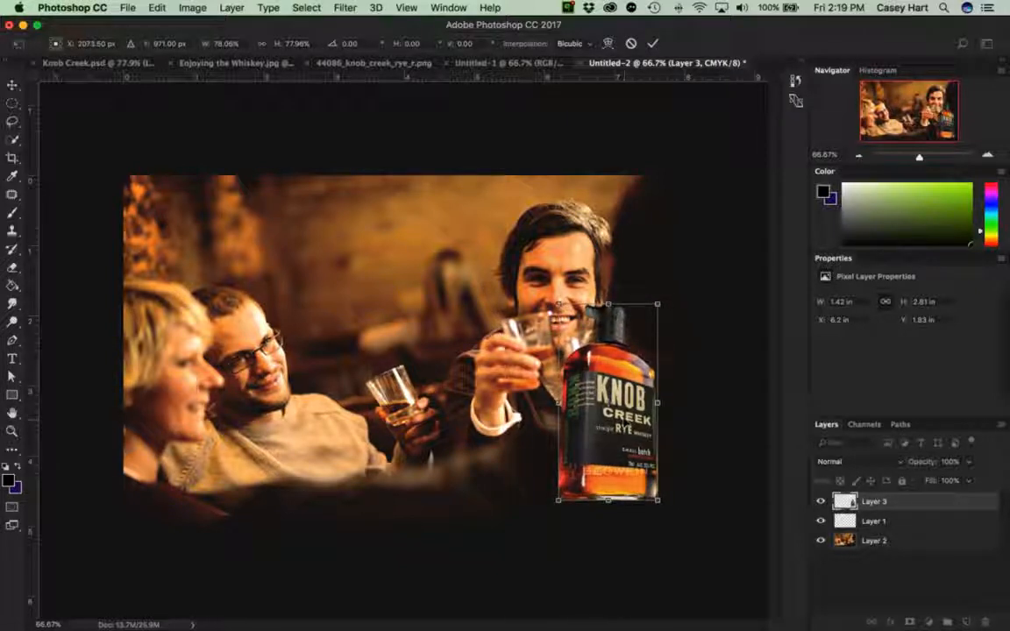
key(Return)
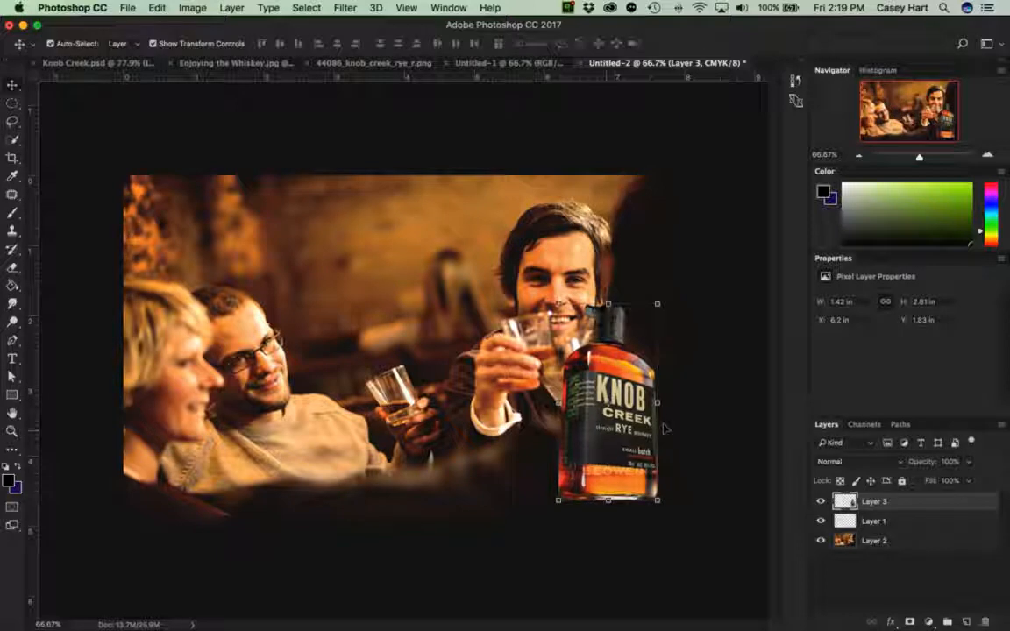
click(707, 441)
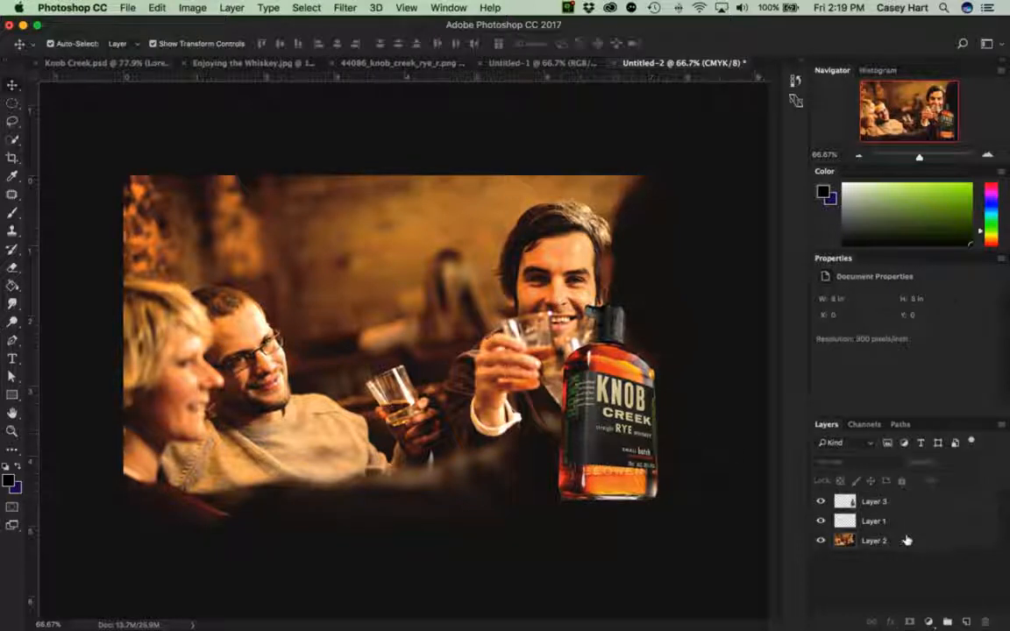
Move the bottle's Layer 3 between Layer 1 and Layer 2, and return to the Knob Creek.psd document.
drag(912, 502, 908, 526)
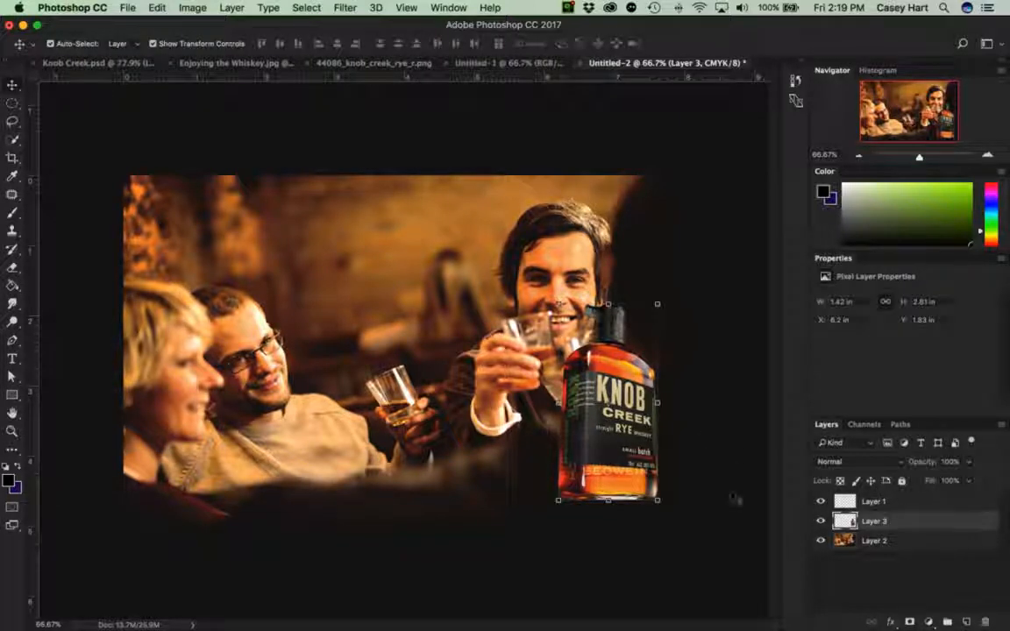
click(712, 407)
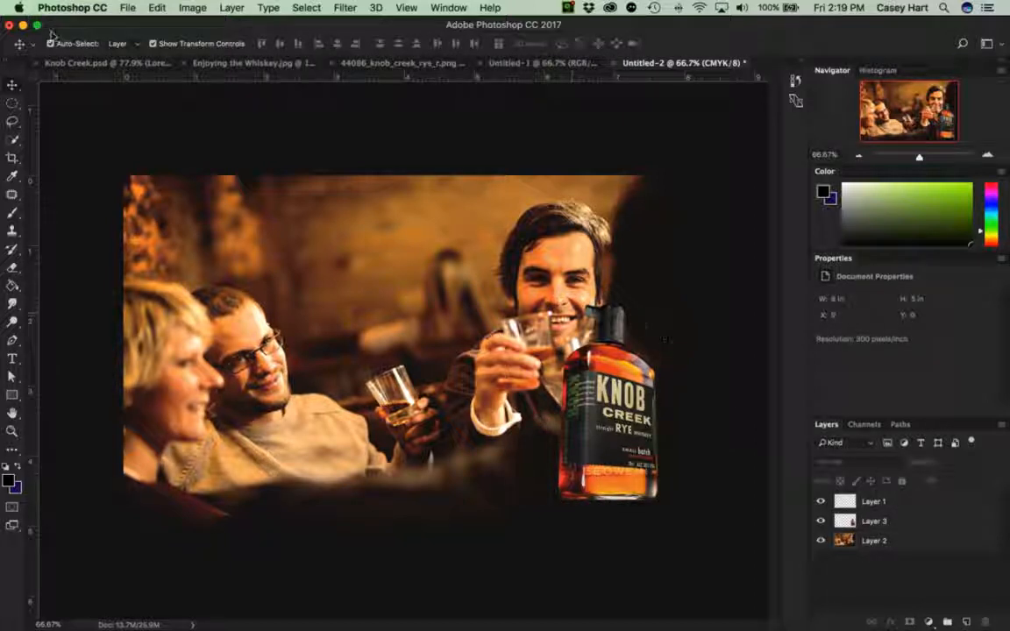
click(106, 63)
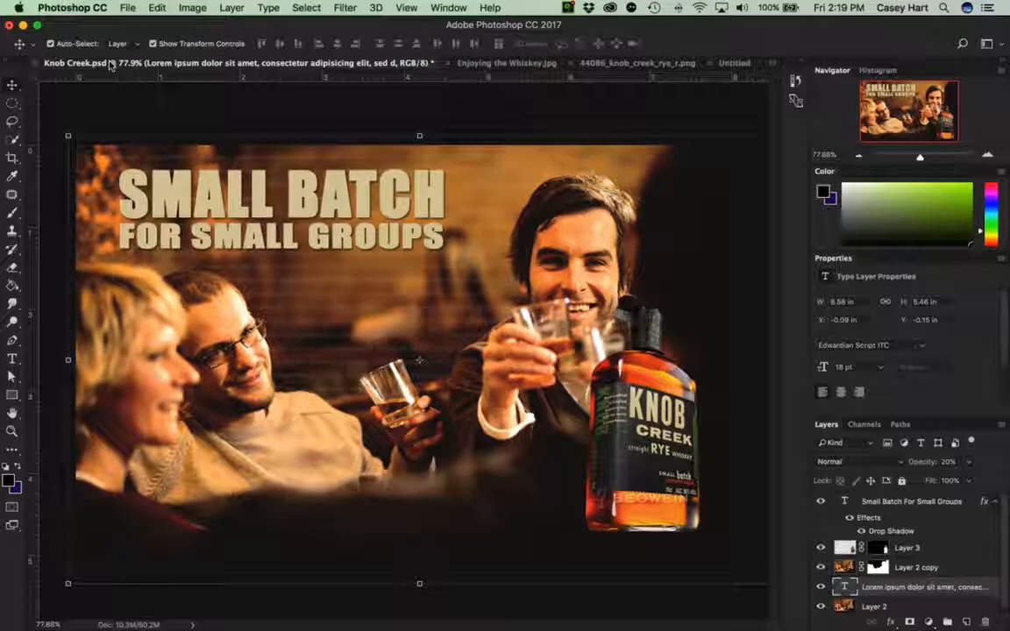
Reorder the open documents so Untitled-1 sits directly after Knob Creek.psd.
drag(735, 63, 401, 56)
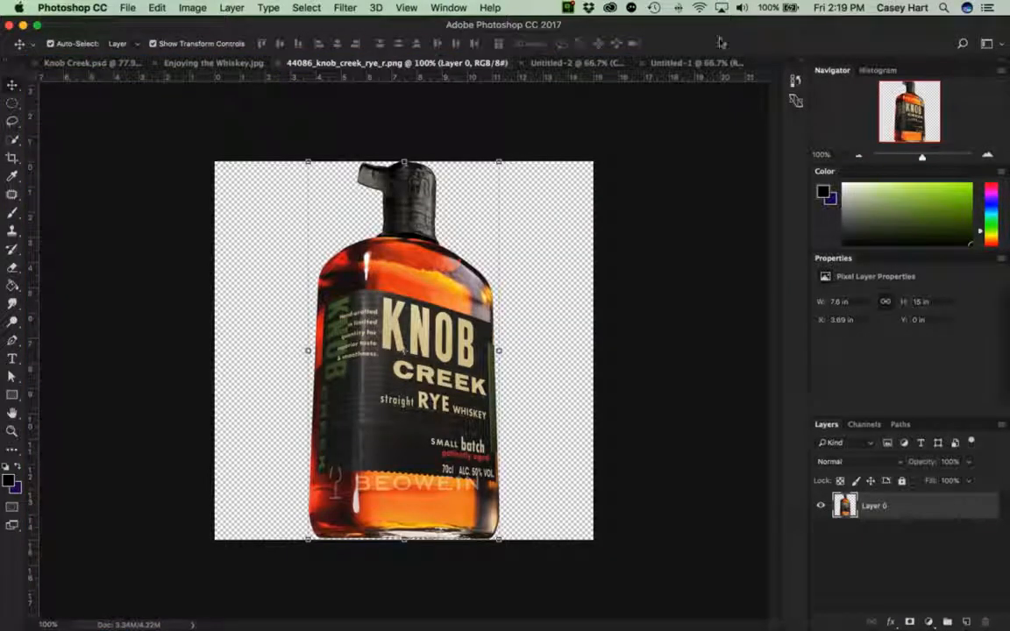
drag(703, 62, 150, 63)
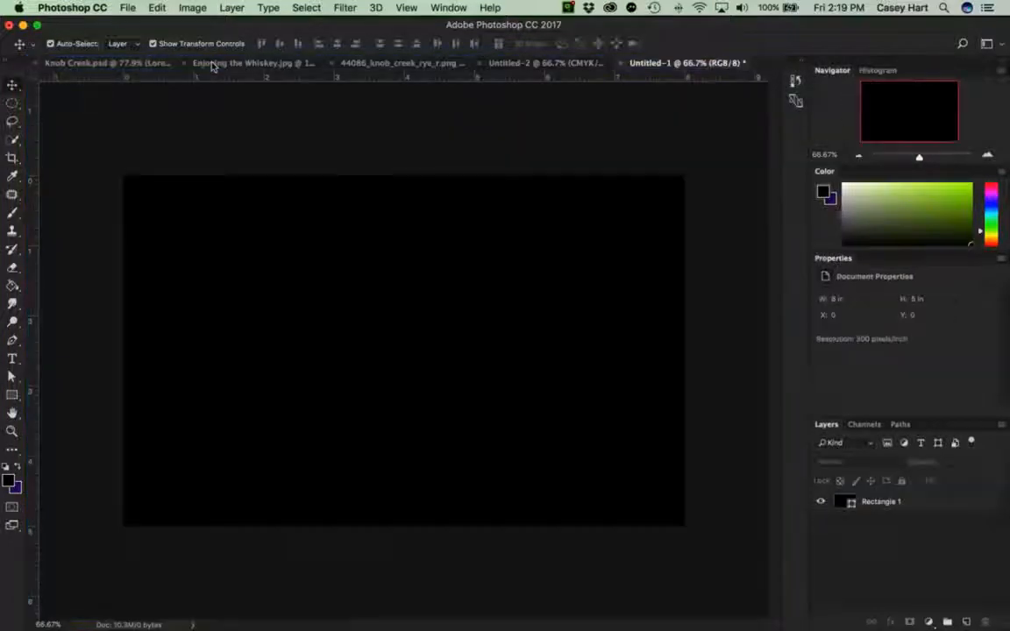
drag(660, 62, 202, 66)
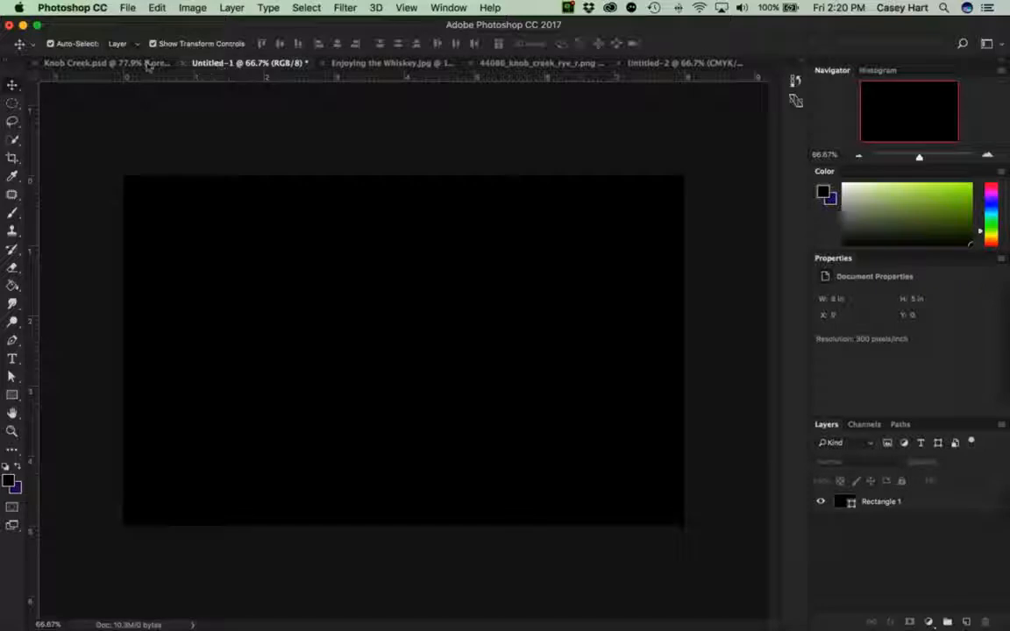
click(110, 64)
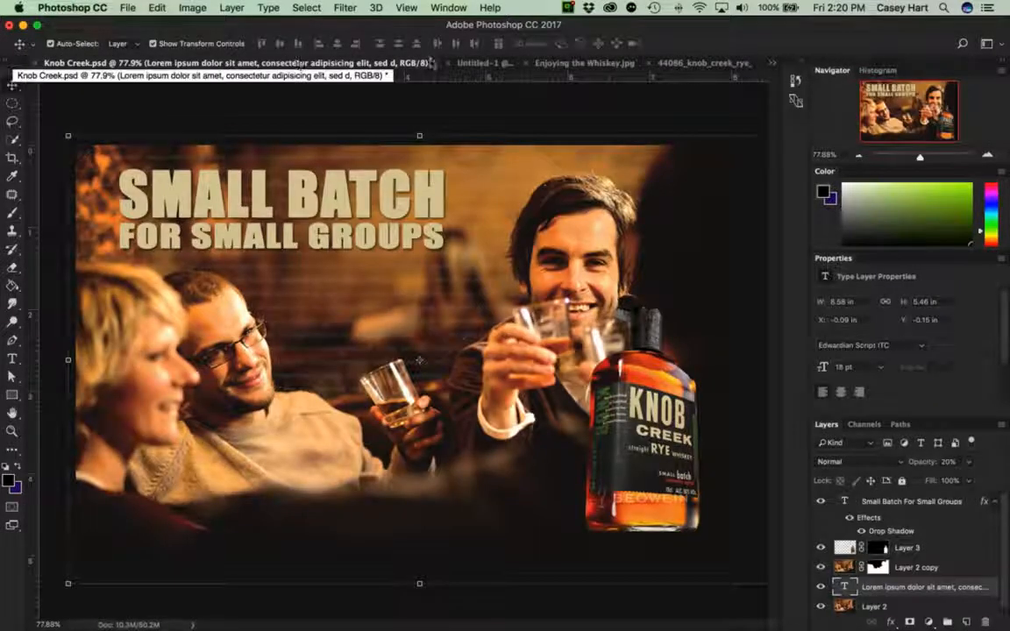
click(465, 63)
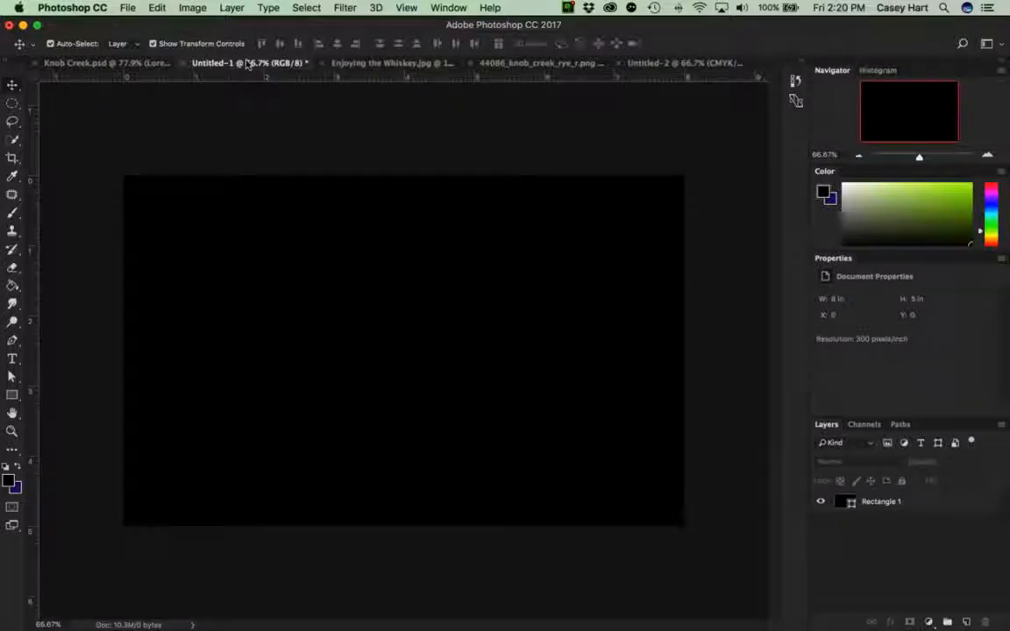
Move the Untitled-2 document directly after Knob Creek.psd and make it the active document.
click(377, 63)
click(661, 59)
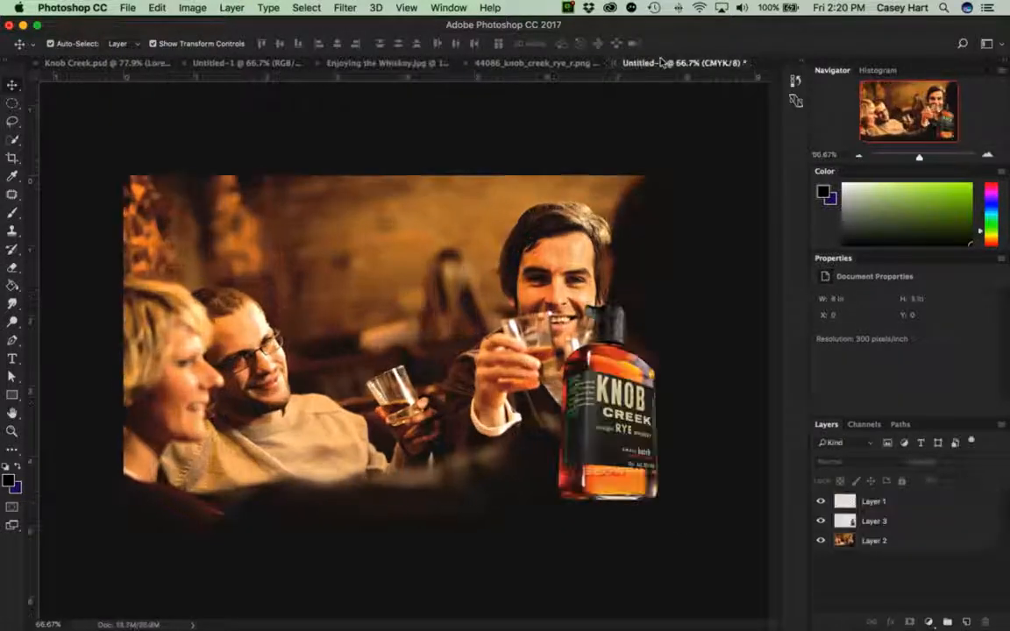
drag(660, 60, 176, 63)
click(115, 64)
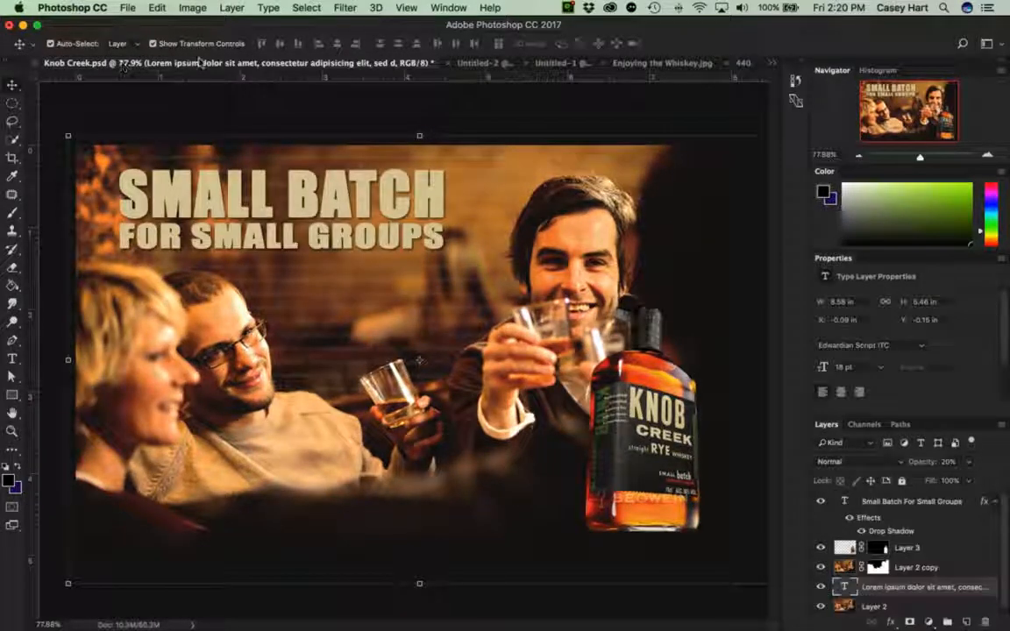
click(457, 61)
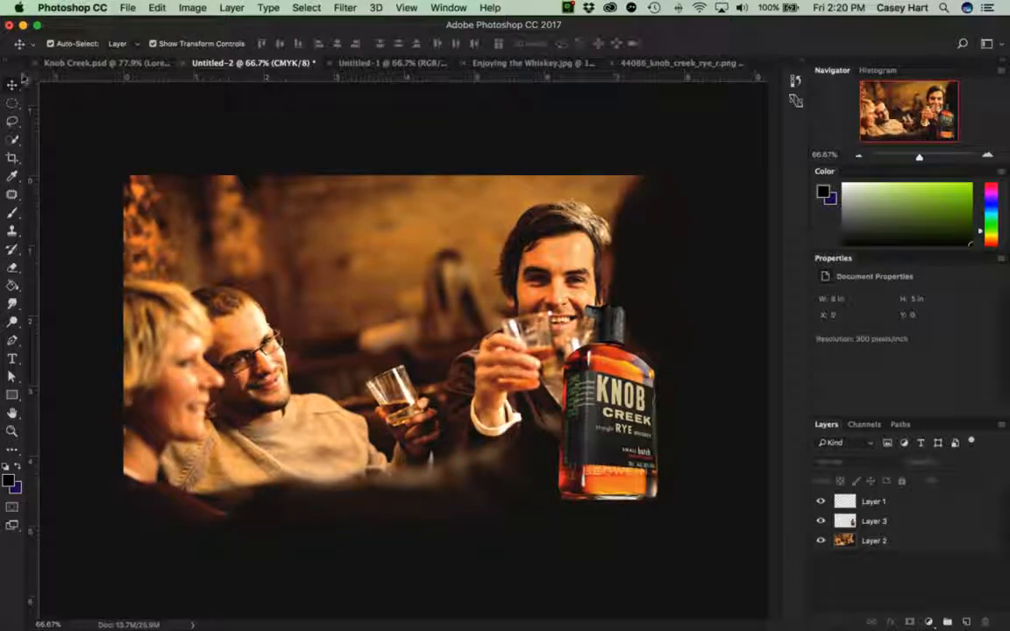
Set the Untitled-2 view to 77.88% zoom and compare its layout with Knob Creek.psd.
key(super+equal)
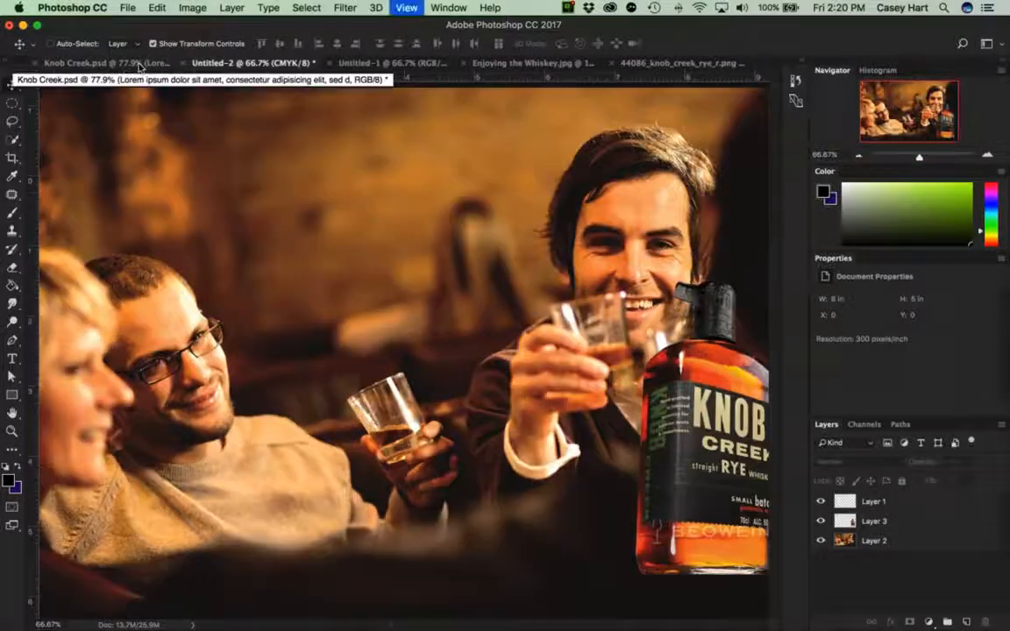
mouse_move(917, 154)
mouse_down()
mouse_move(908, 156)
mouse_move(919, 157)
mouse_up()
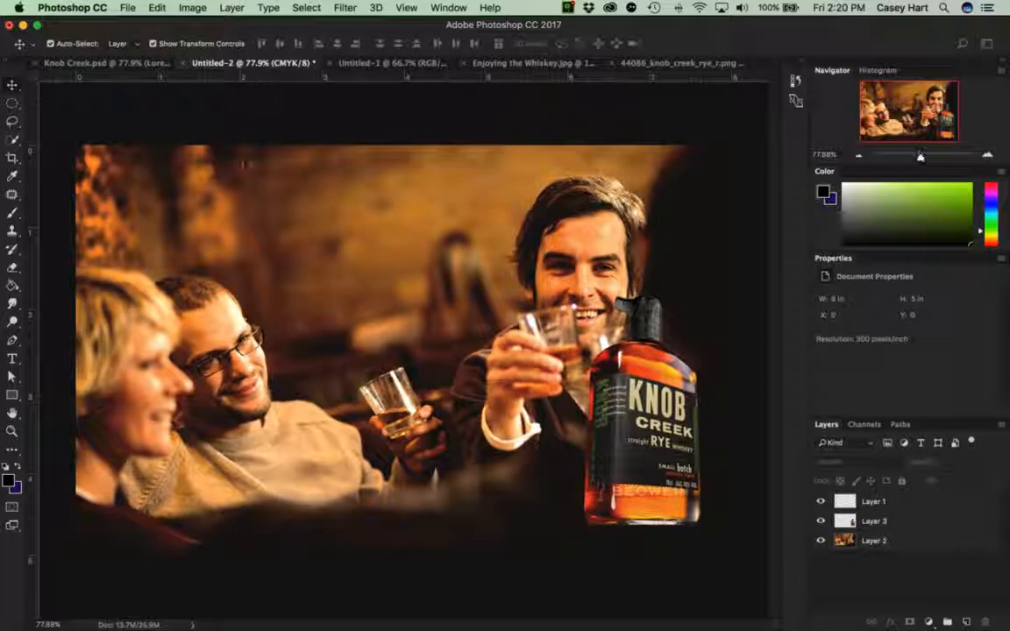
click(128, 59)
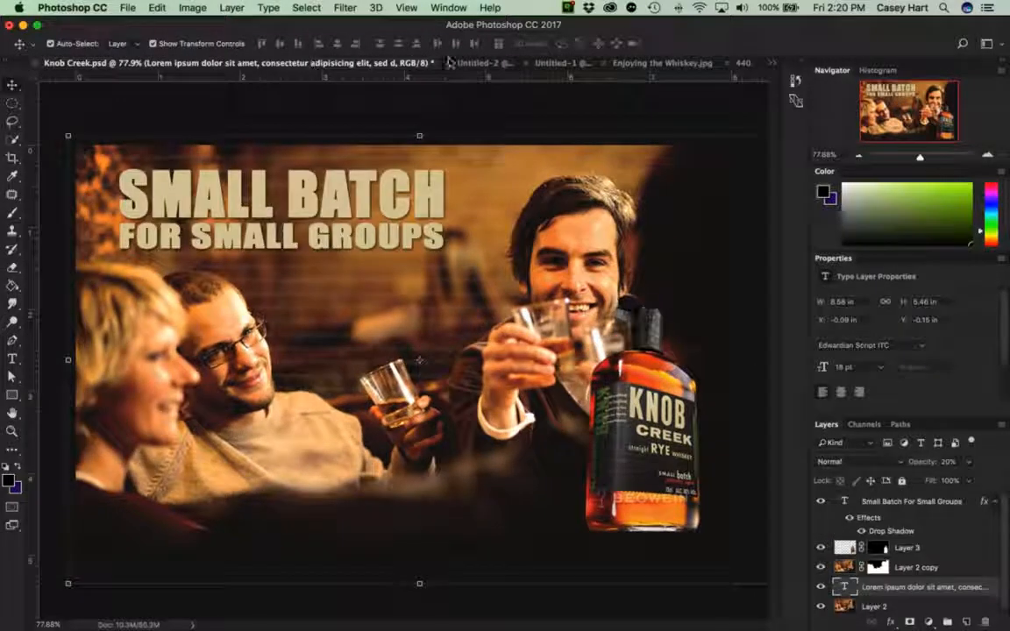
click(470, 65)
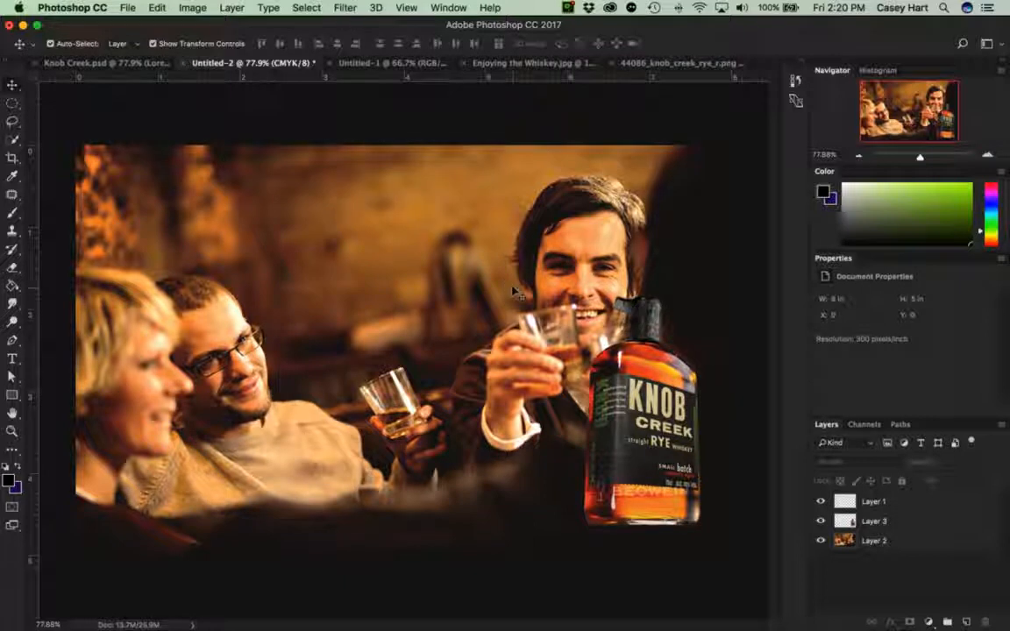
click(62, 63)
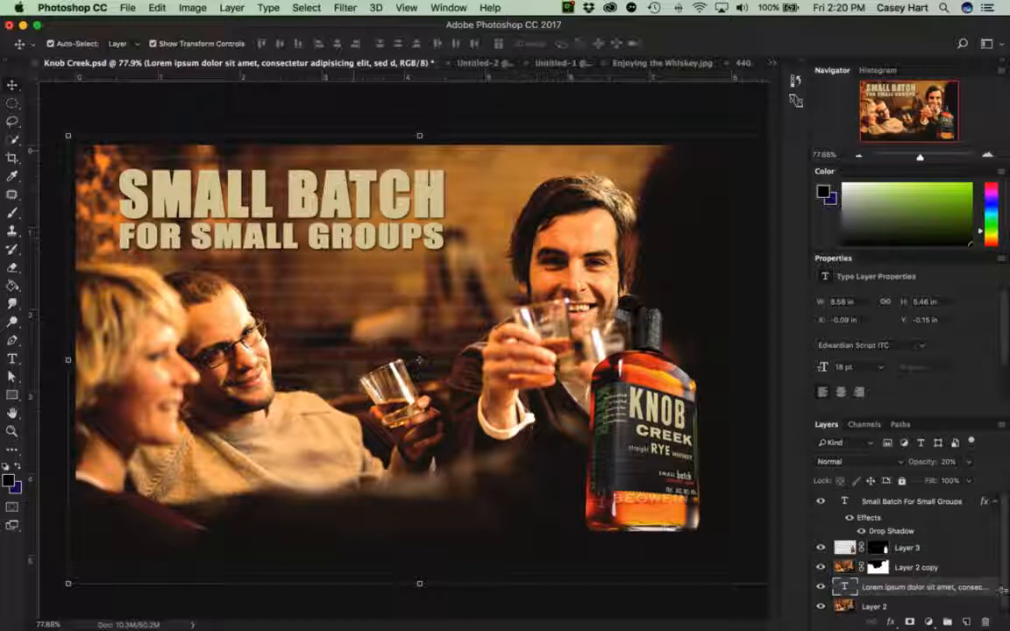
Examine the font and size of the Small Batch For Small Groups headline in Knob Creek.psd.
click(879, 504)
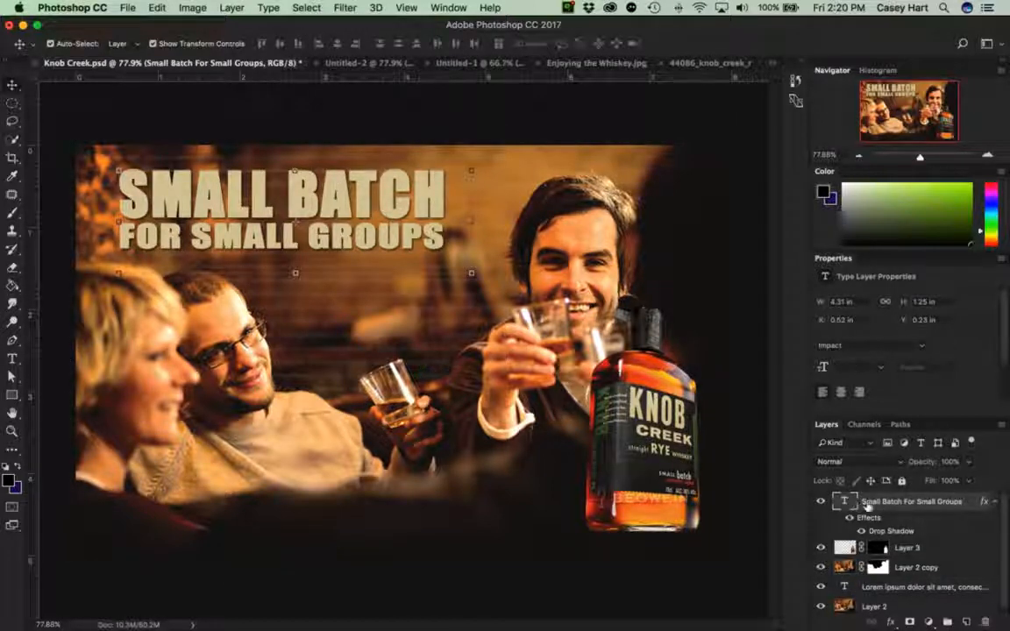
double_click(843, 501)
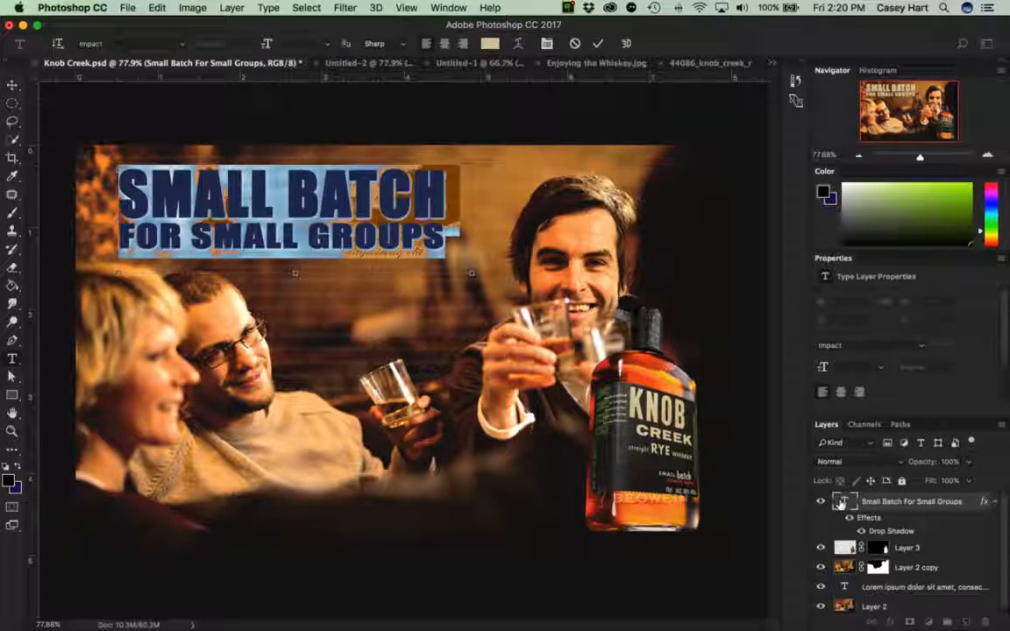
click(234, 176)
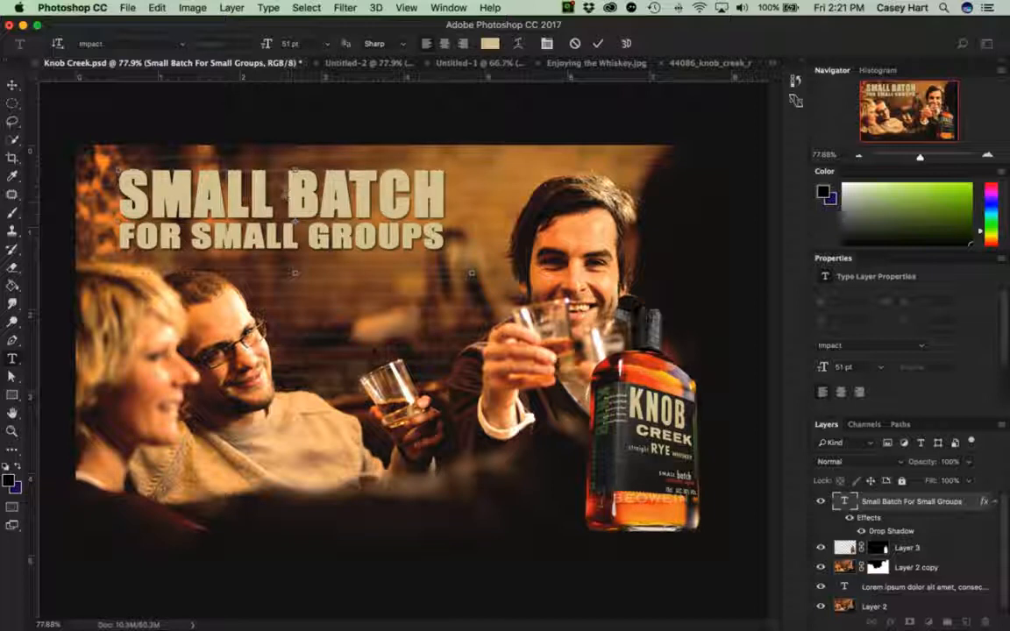
double_click(302, 200)
click(838, 506)
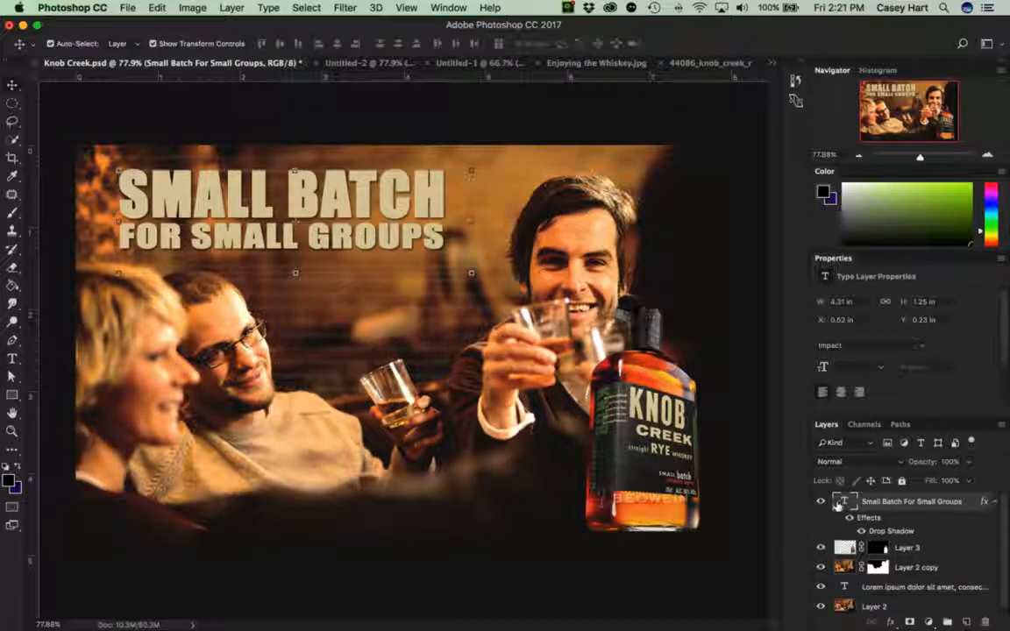
double_click(842, 502)
click(241, 168)
double_click(245, 168)
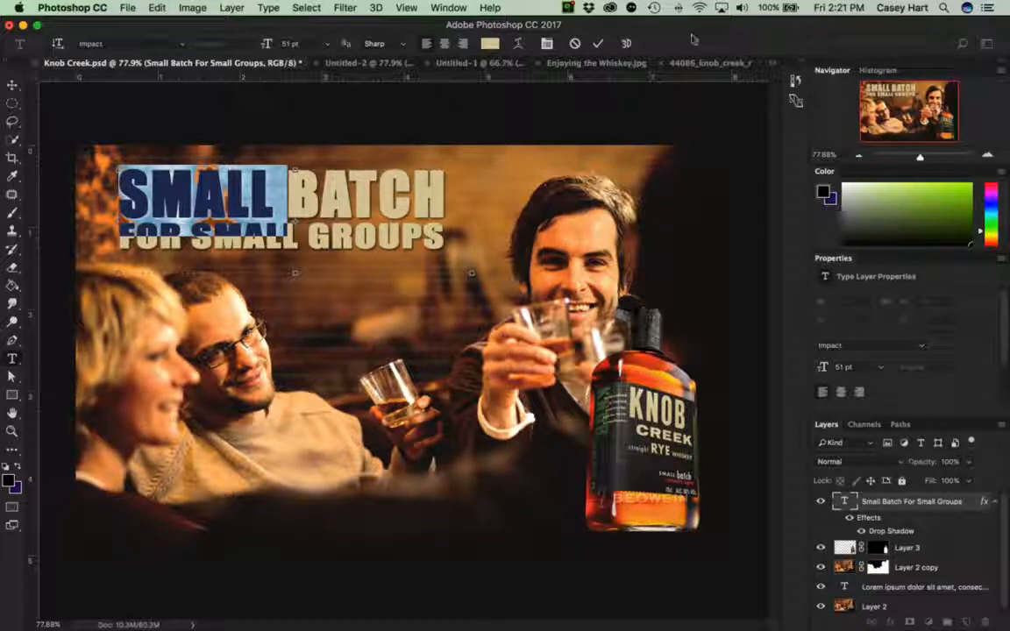
Draw a headline text box about 4.89 × 1.93 in over the upper part of the Untitled-2 photo, using Impact at 51 pt.
click(338, 64)
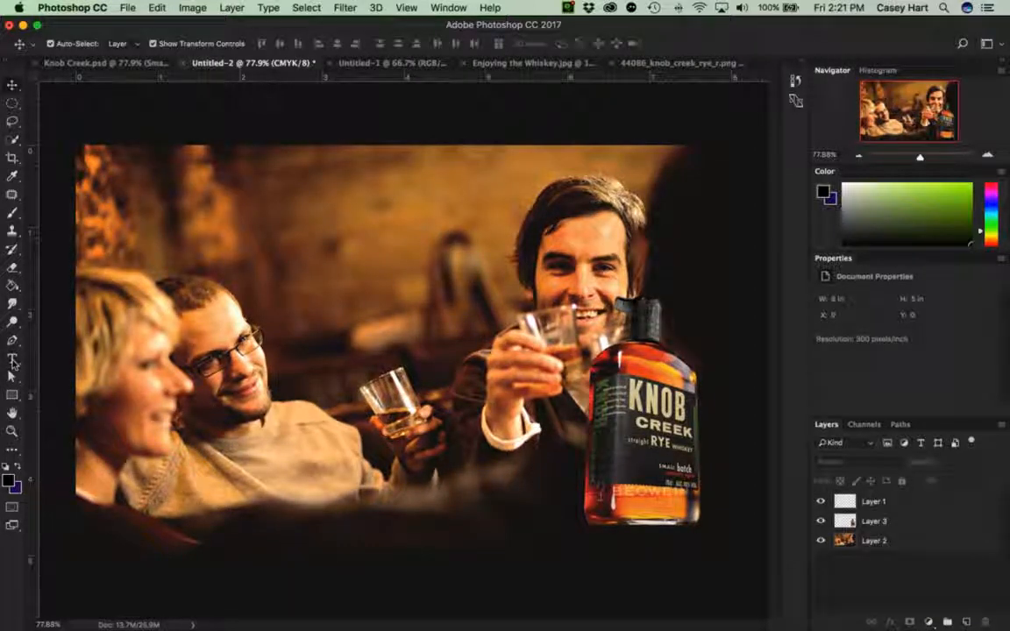
click(12, 360)
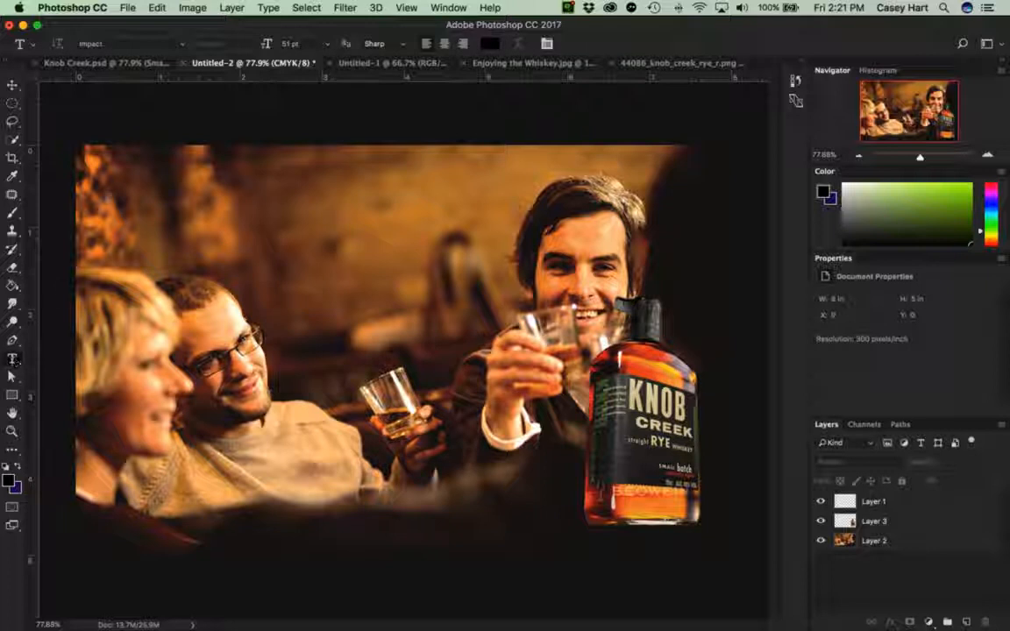
drag(93, 136, 498, 322)
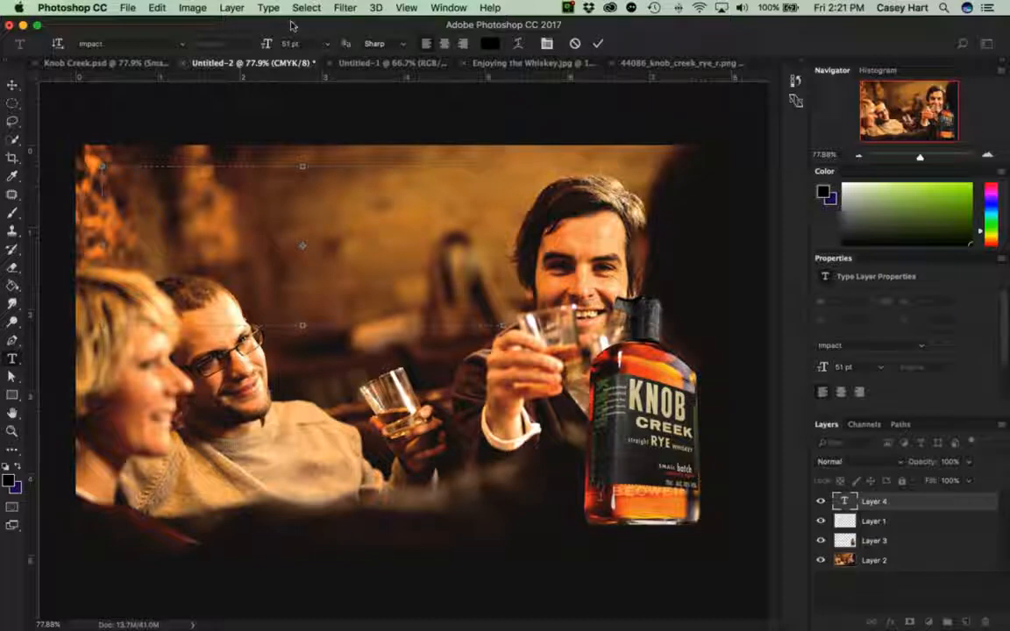
click(91, 43)
click(180, 45)
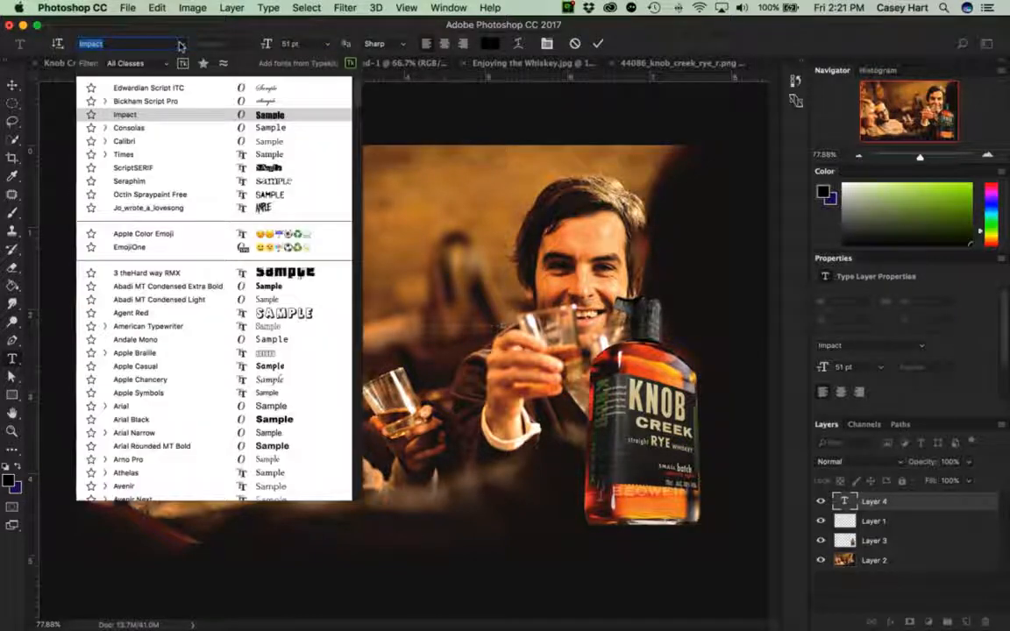
click(171, 114)
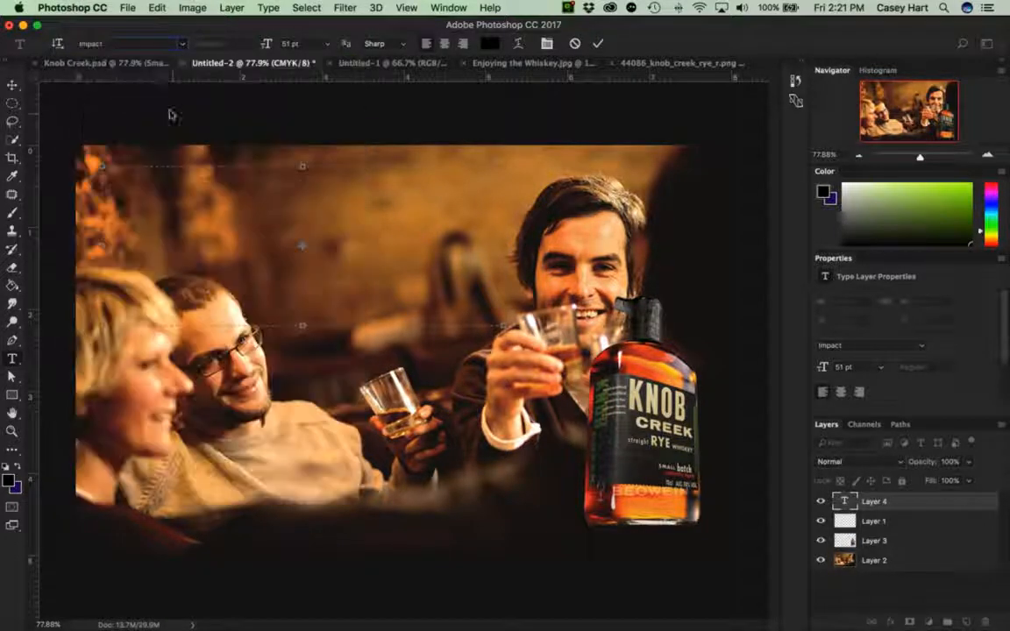
click(325, 48)
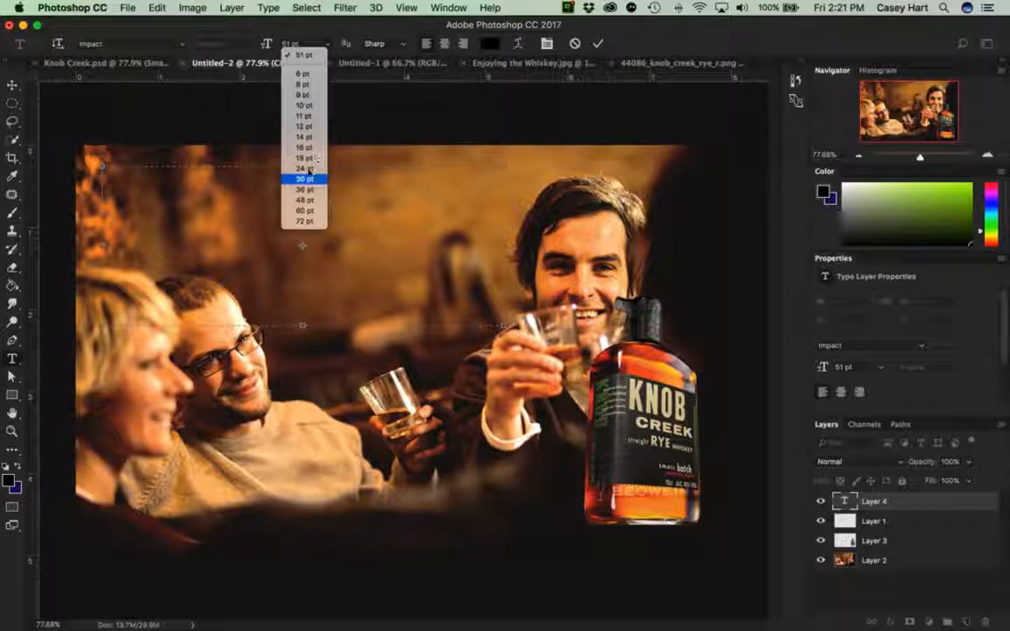
click(457, 20)
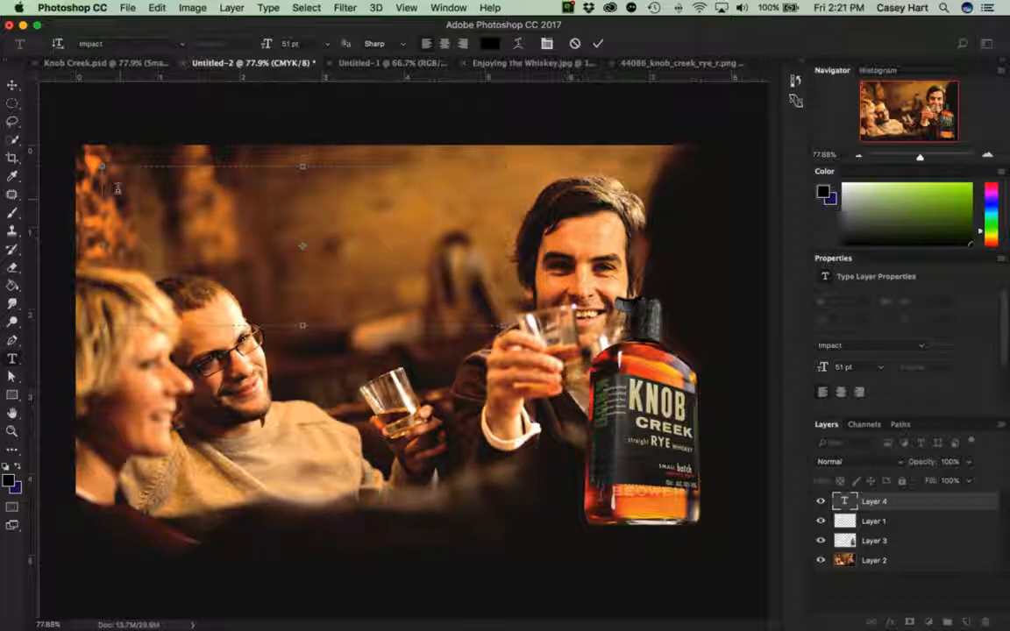
Enter the headline text "Small Batch for small groups" in the new text box.
text(SMALL)
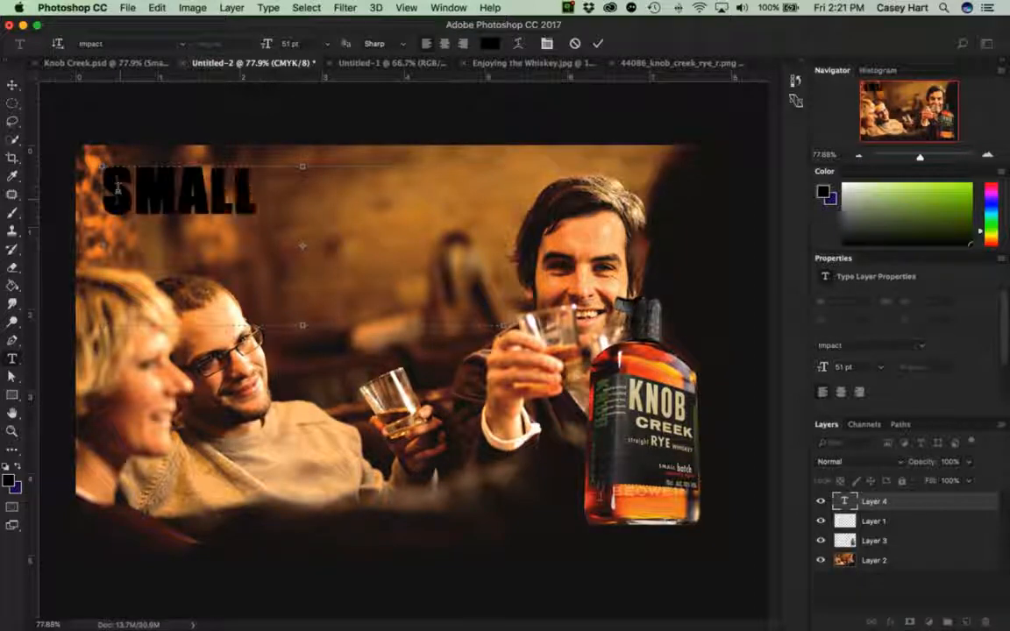
text( BATCH FOR)
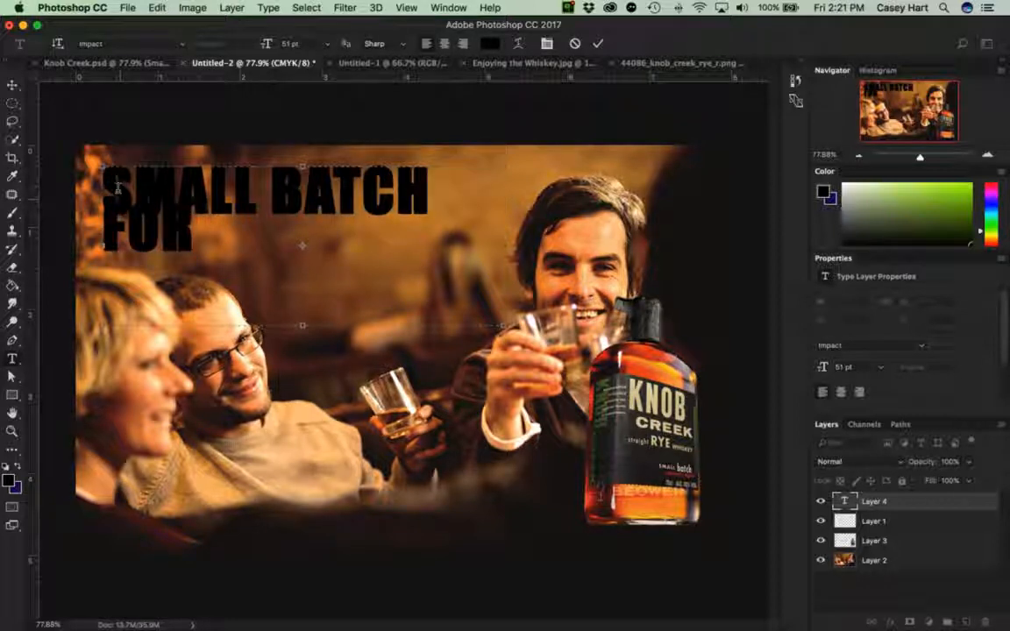
text( SMALL)
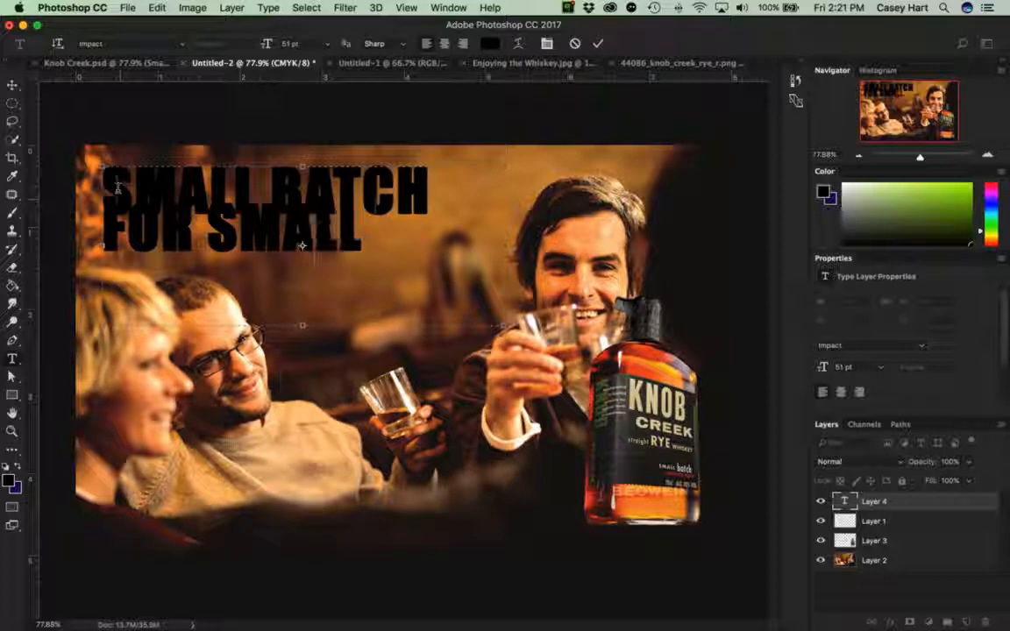
text( GROUPS)
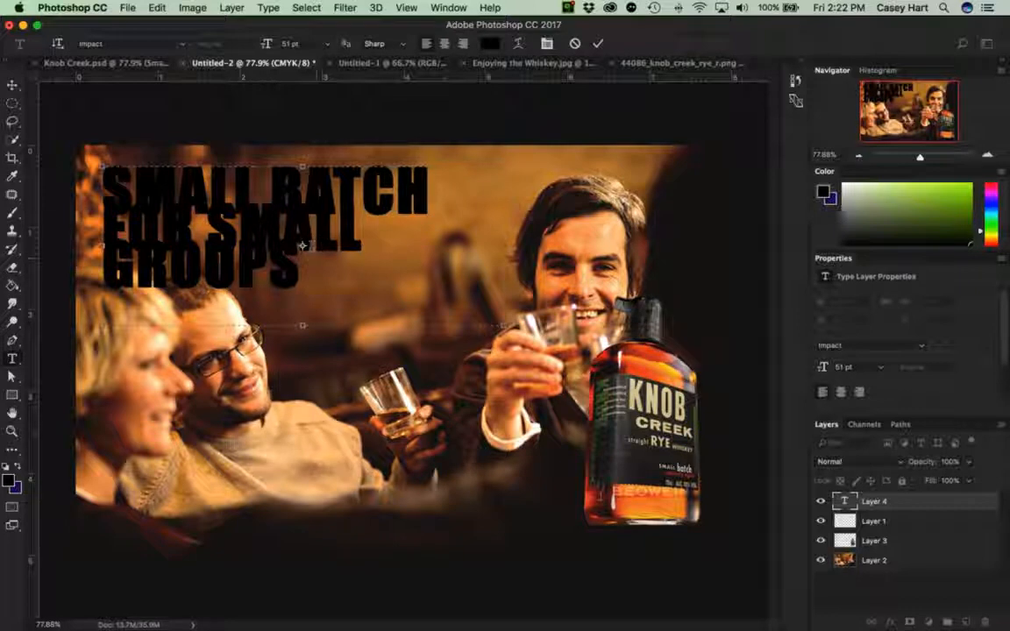
Compare the new headline in Untitled-2 with the finished headline in Knob Creek.psd.
click(131, 63)
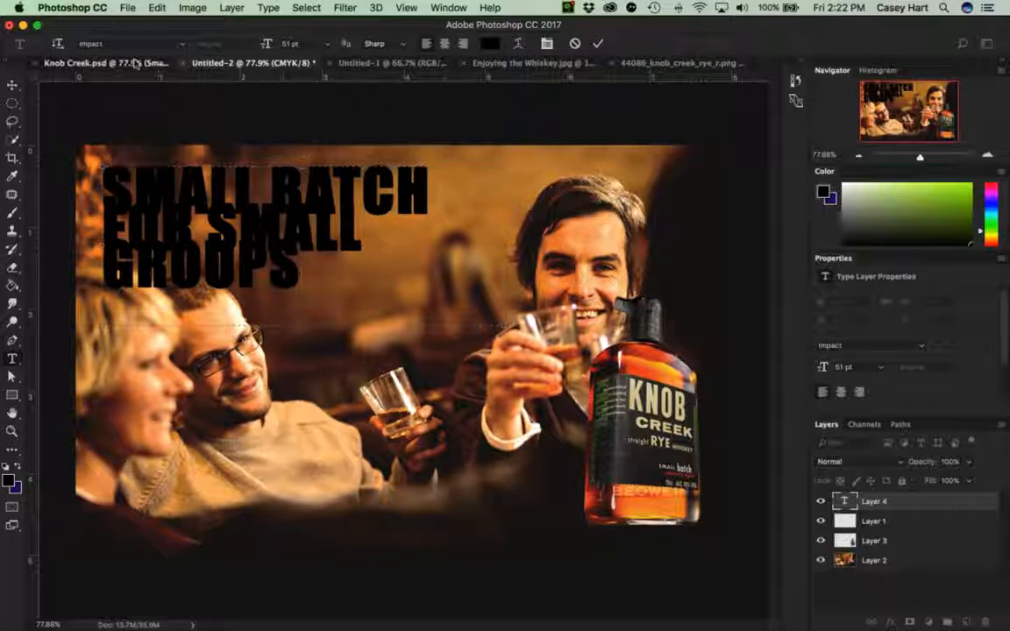
click(333, 63)
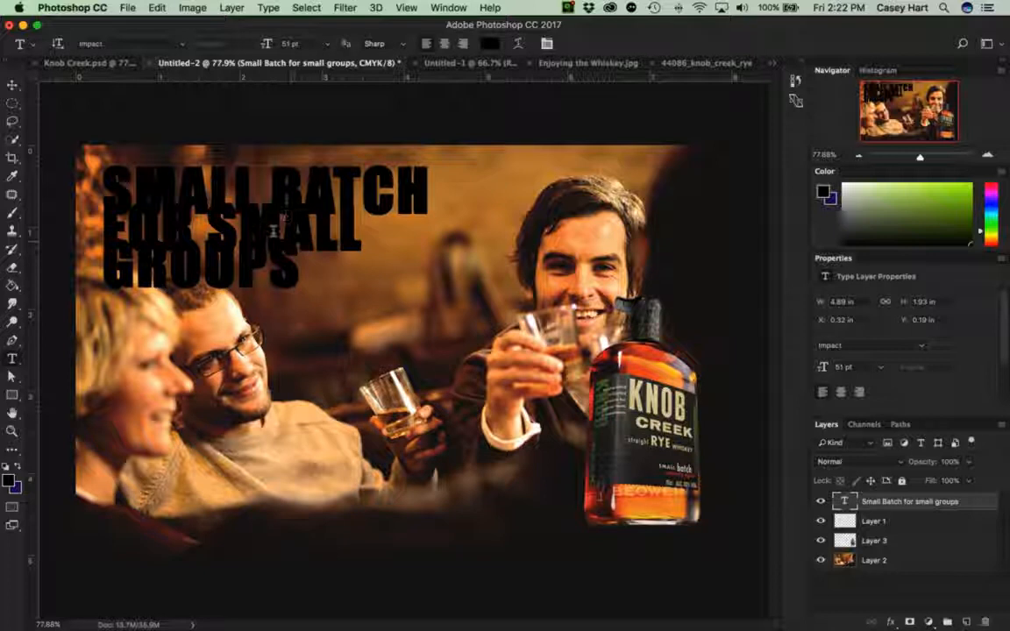
click(87, 62)
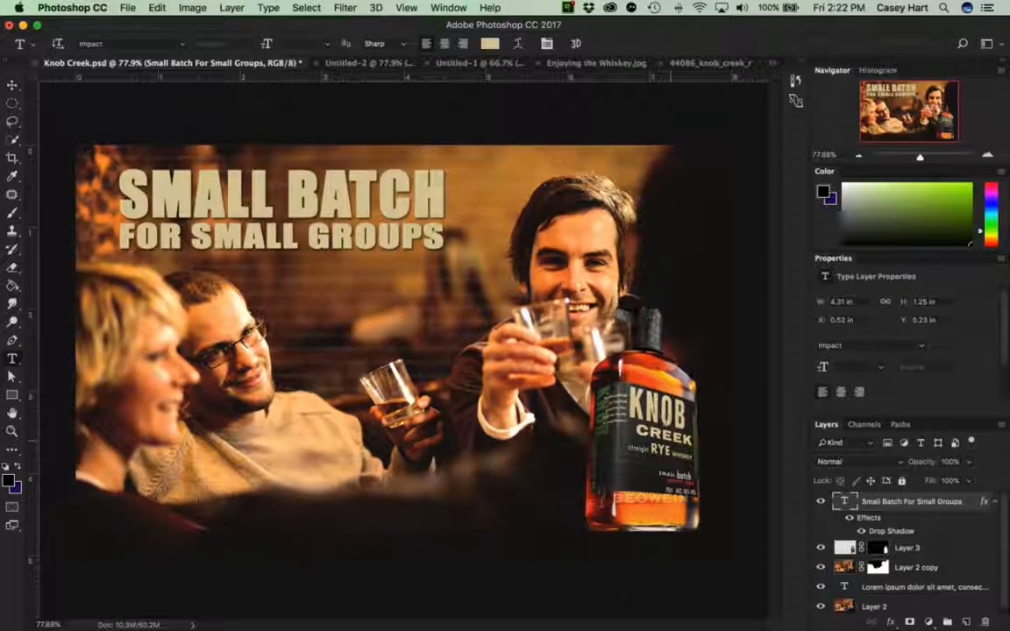
click(364, 65)
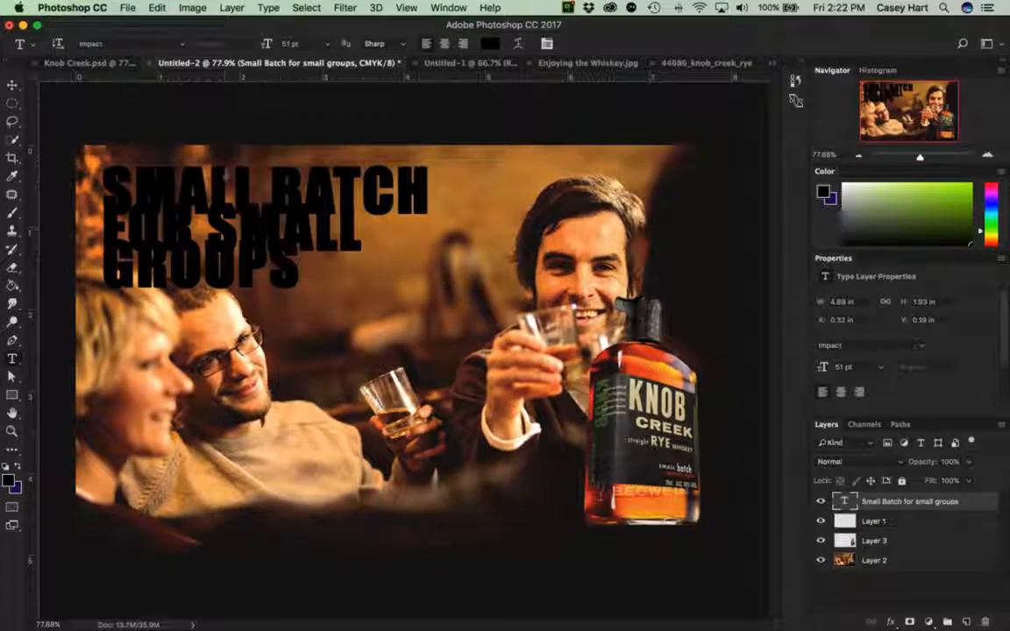
click(63, 63)
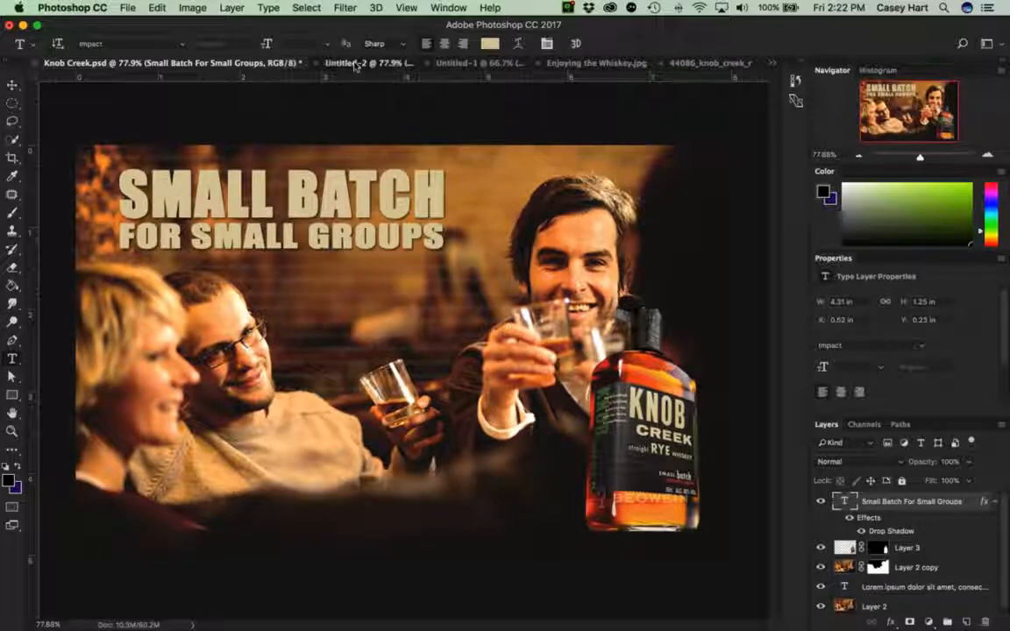
click(329, 63)
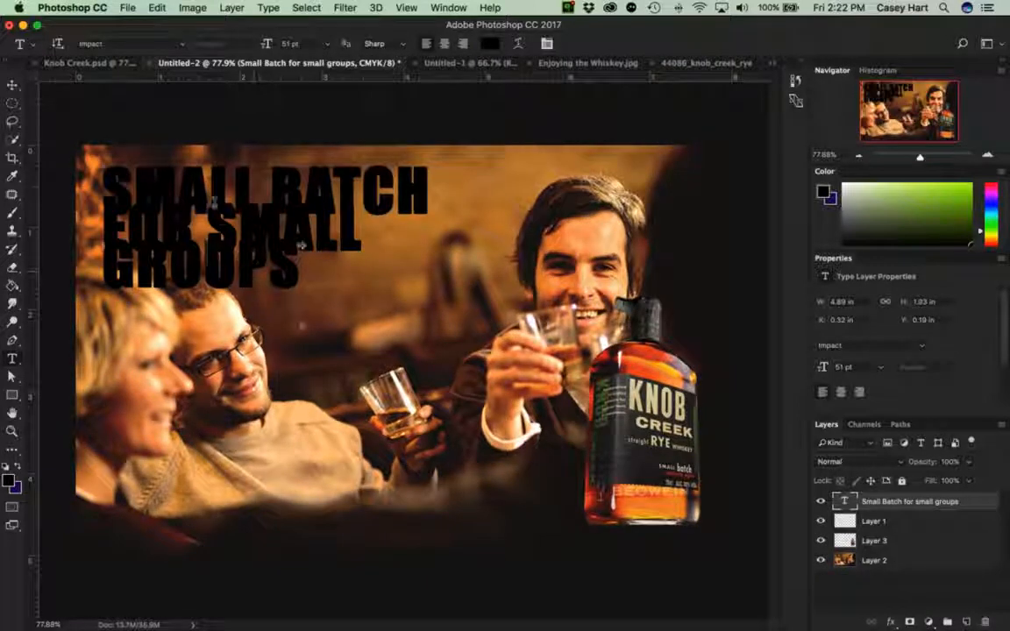
Recolor the whole headline to the cream #d7ca9e sampled from the KNOB lettering on the bottle label.
triple_click(215, 203)
click(256, 226)
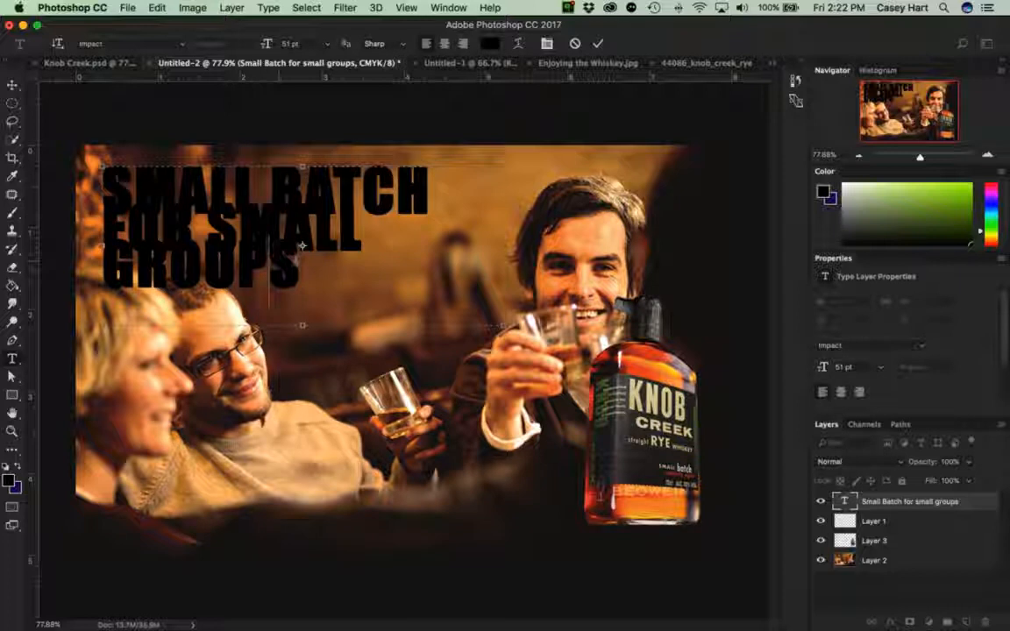
key(ctrl+a)
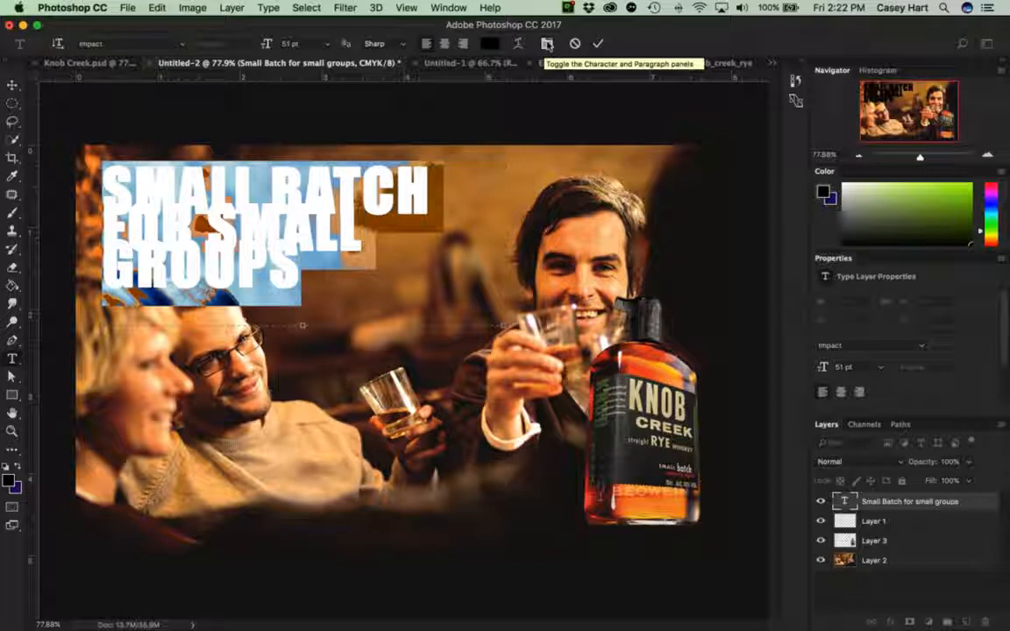
click(546, 44)
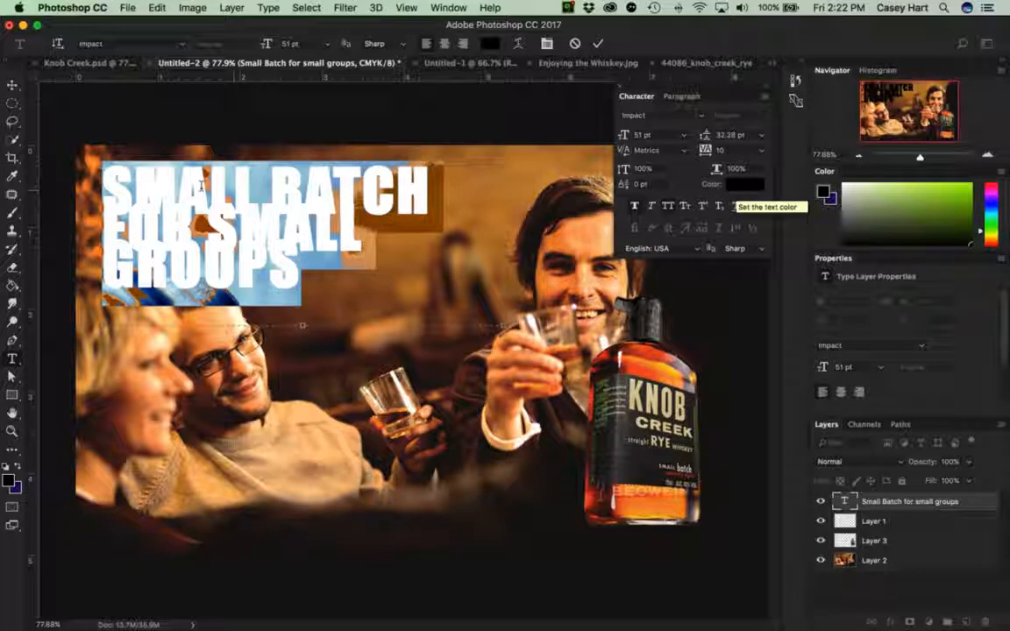
click(737, 186)
drag(404, 64, 304, 311)
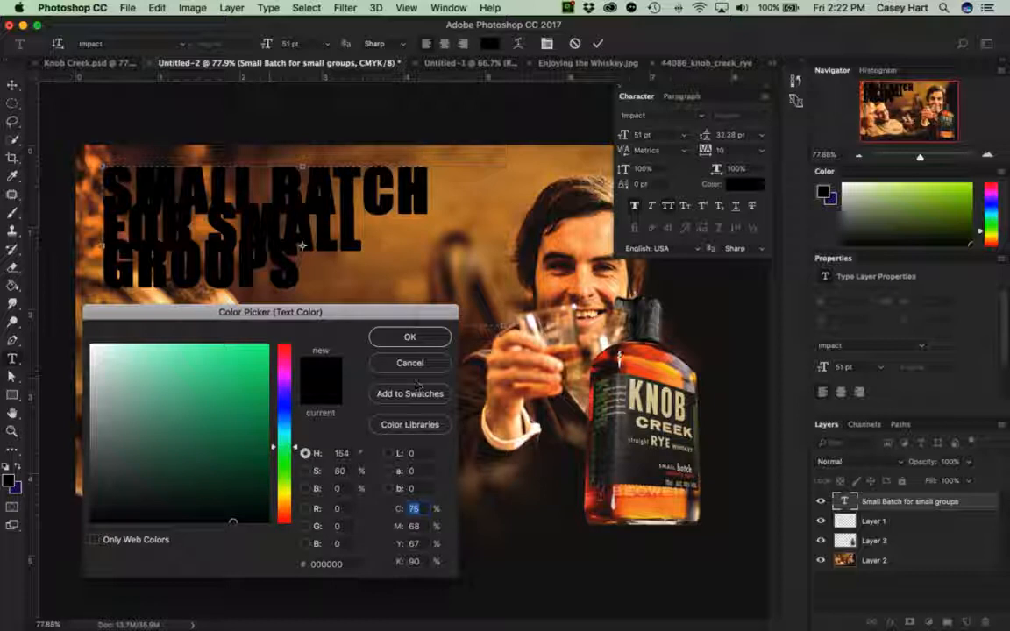
click(469, 202)
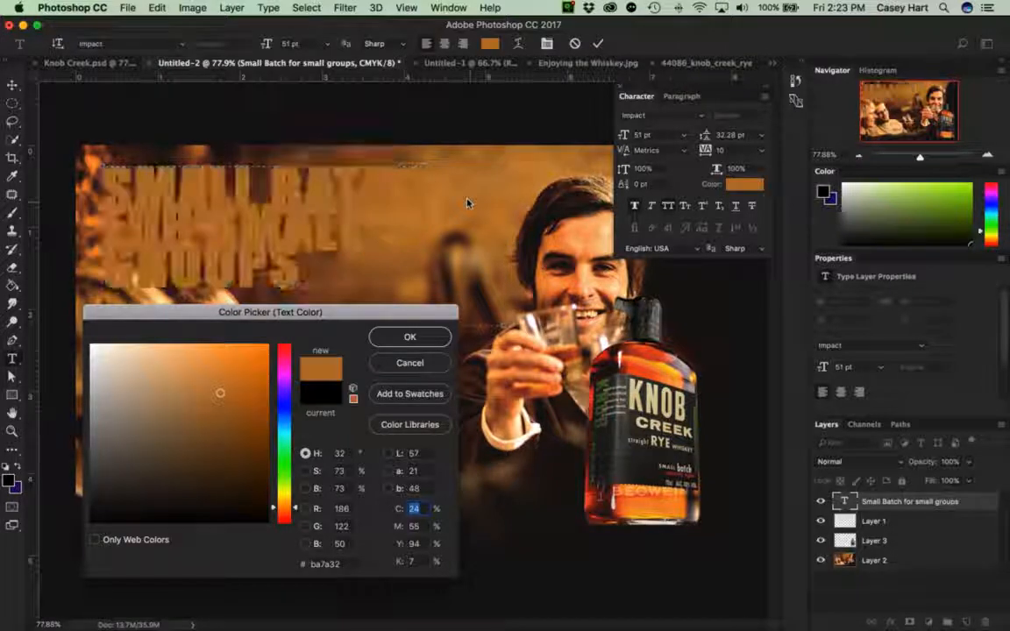
click(576, 277)
click(504, 185)
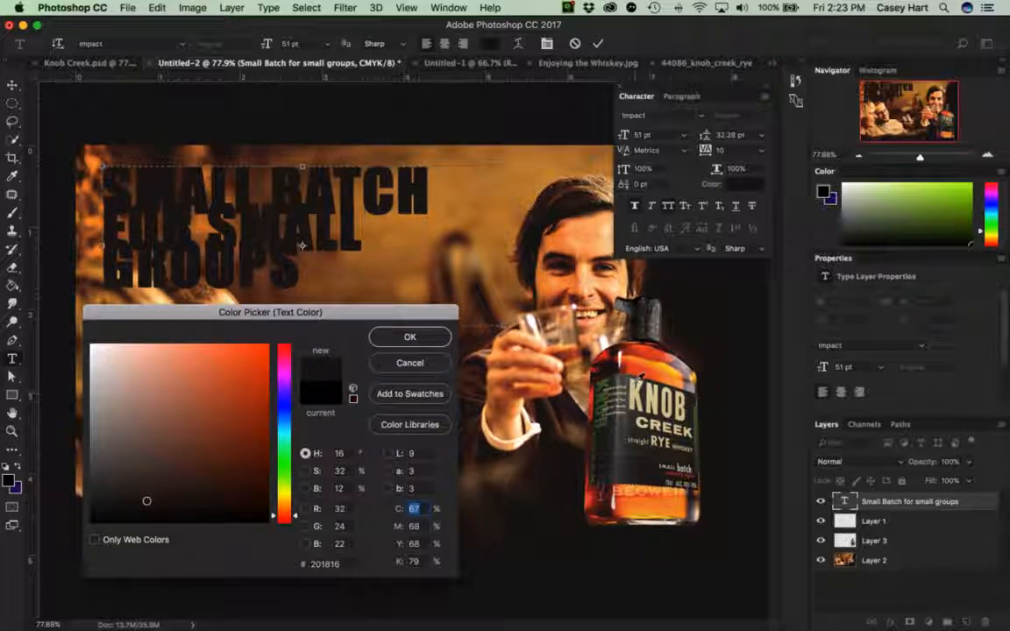
click(638, 376)
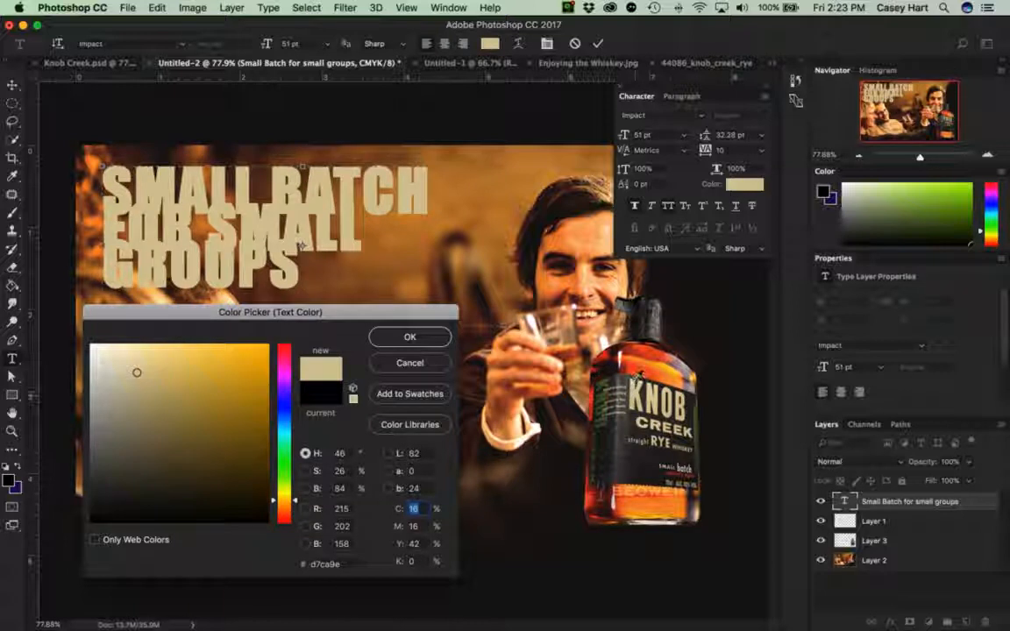
click(405, 337)
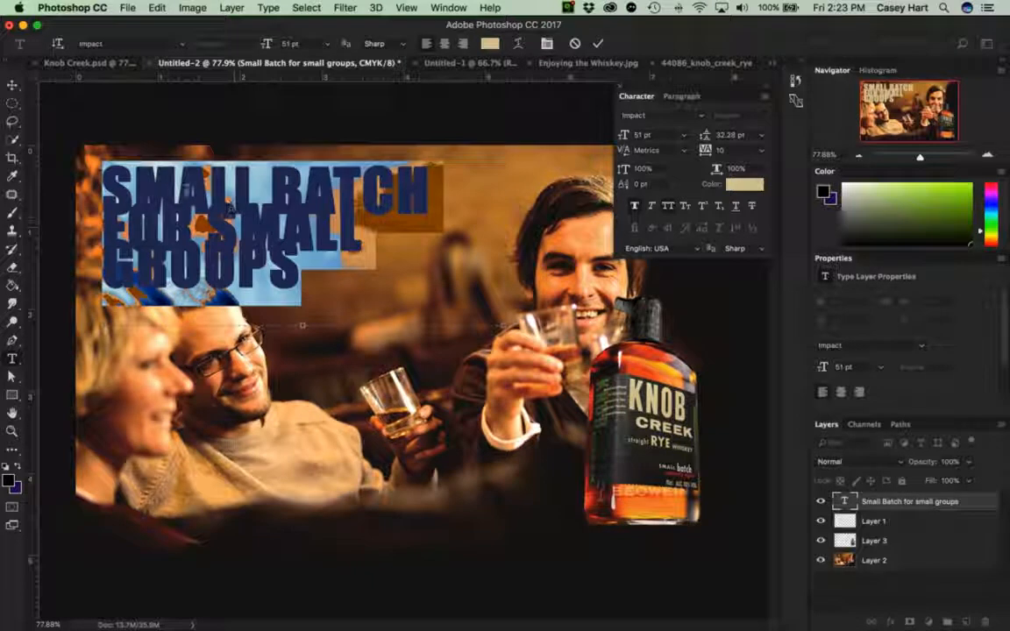
Examine the character settings of the second headline line, For Small Groups, in Knob Creek.psd and return to Untitled-2.
click(302, 247)
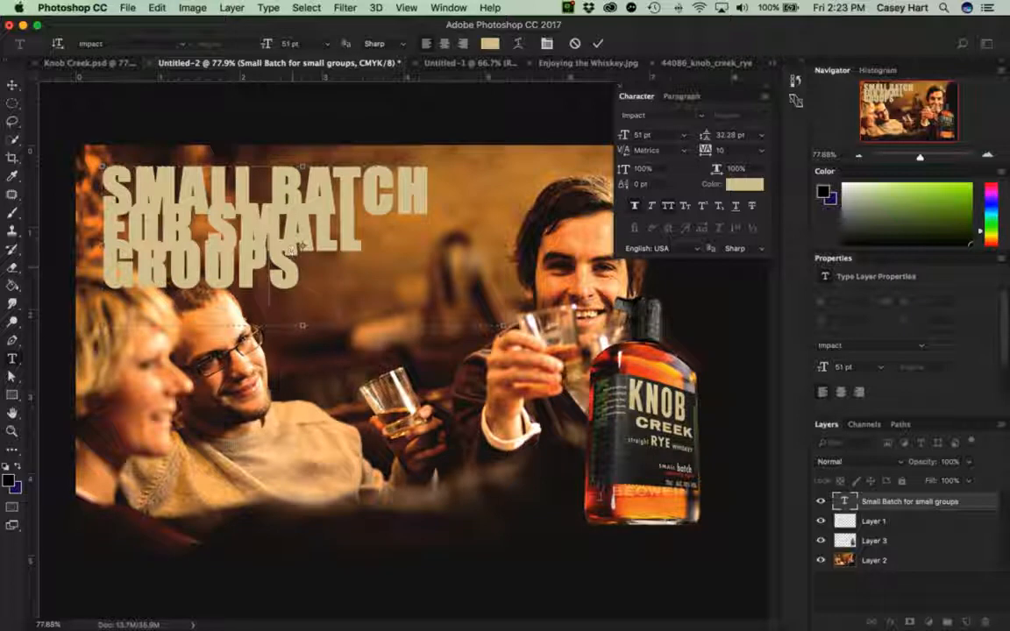
drag(296, 276, 100, 204)
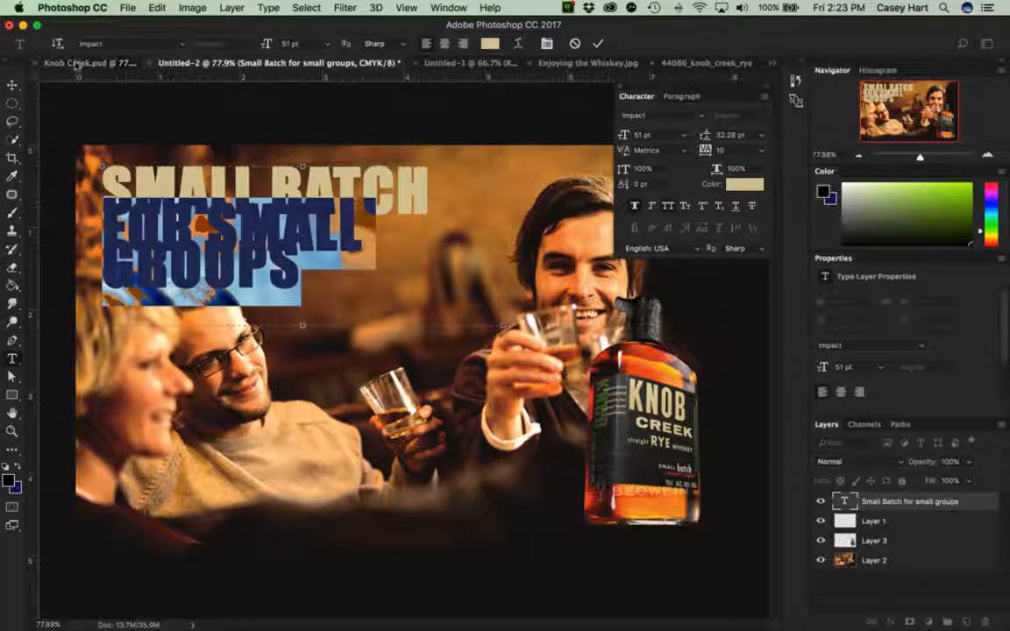
click(77, 64)
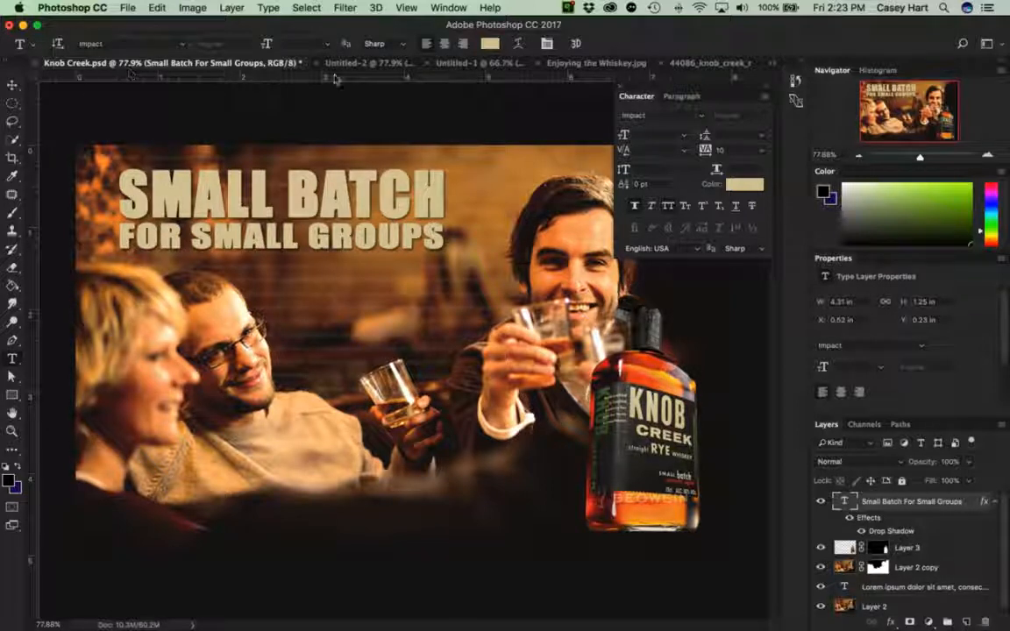
triple_click(333, 223)
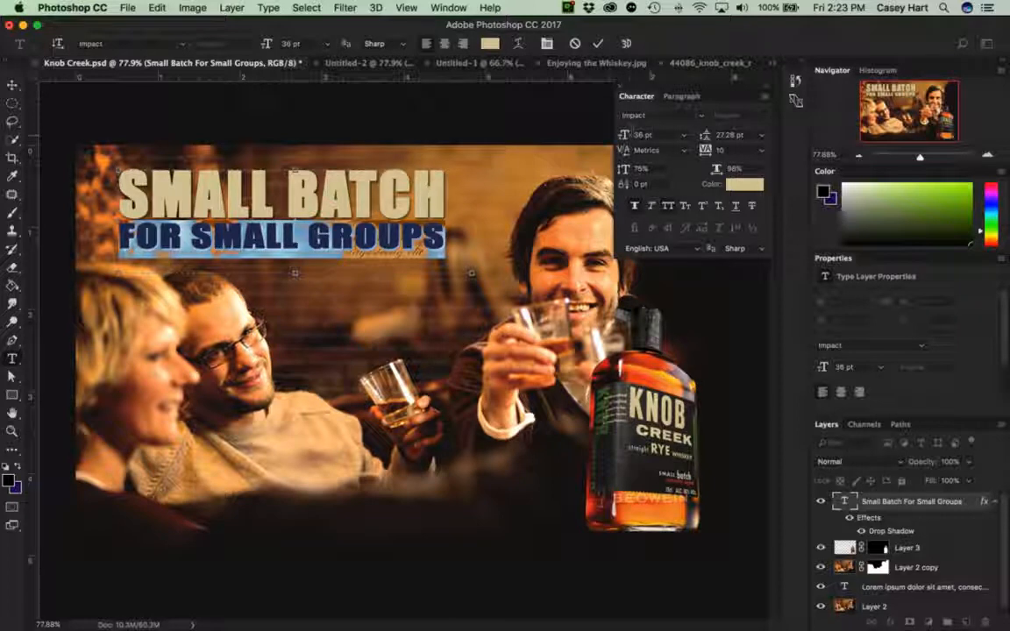
click(337, 62)
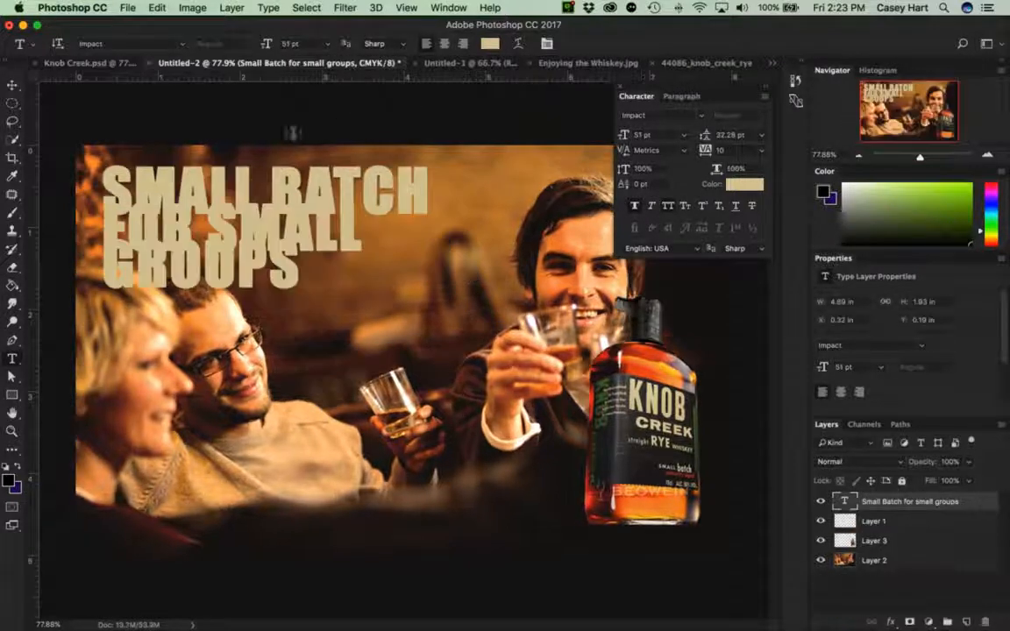
Reduce "for small groups" to 33 pt and break the headline after "Small Batch" so these words form the second line.
drag(298, 279, 83, 200)
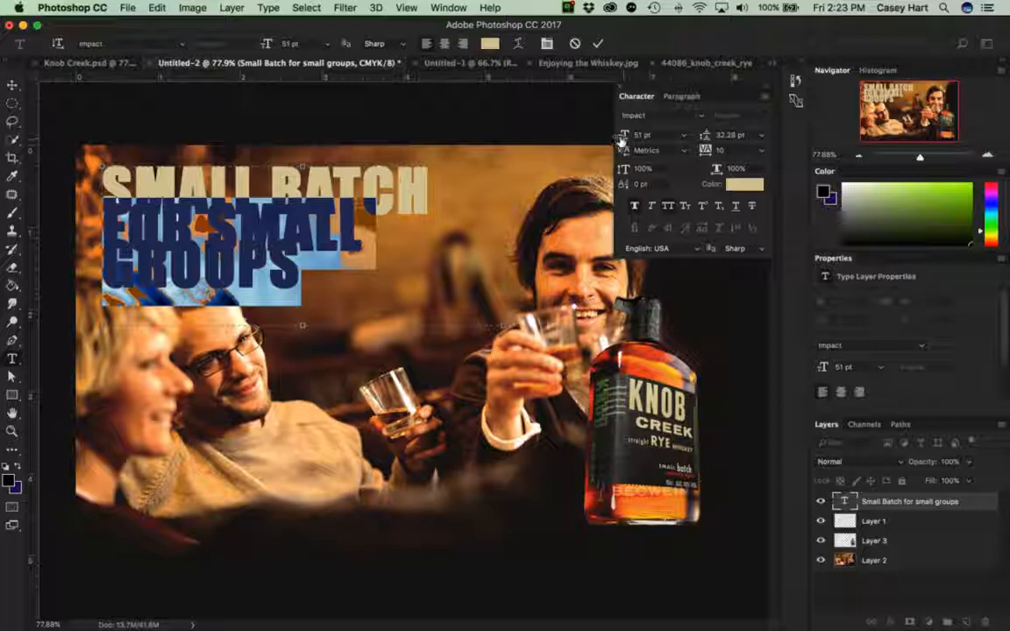
drag(623, 136, 623, 138)
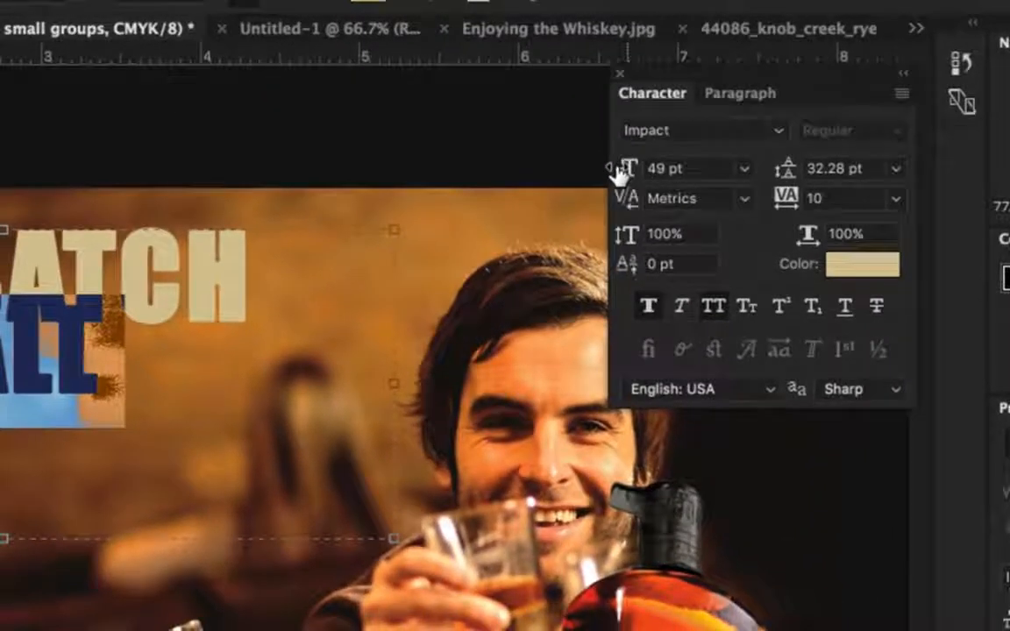
drag(620, 170, 614, 140)
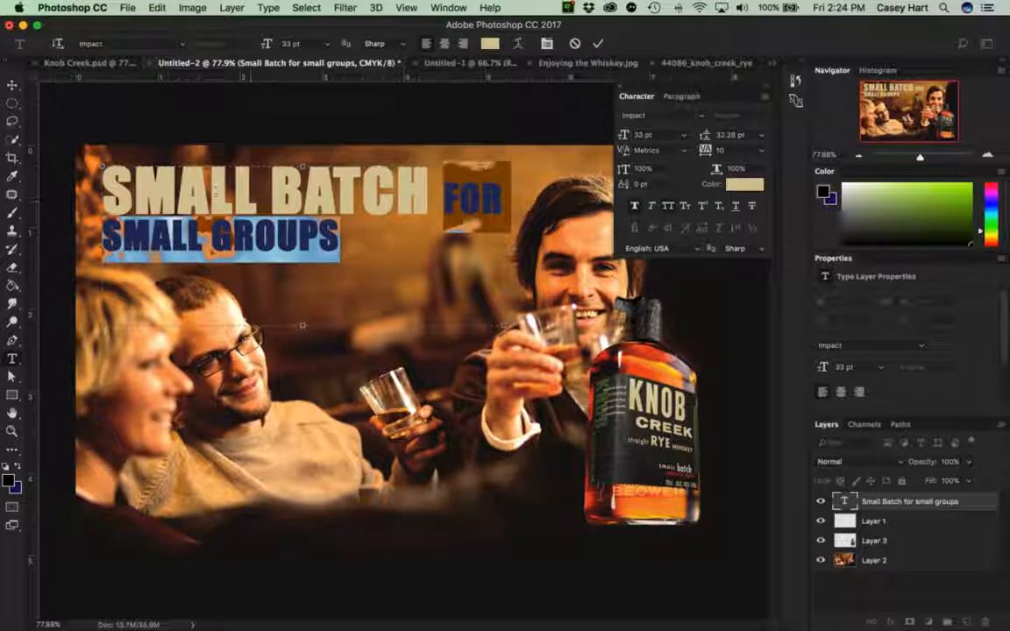
click(438, 187)
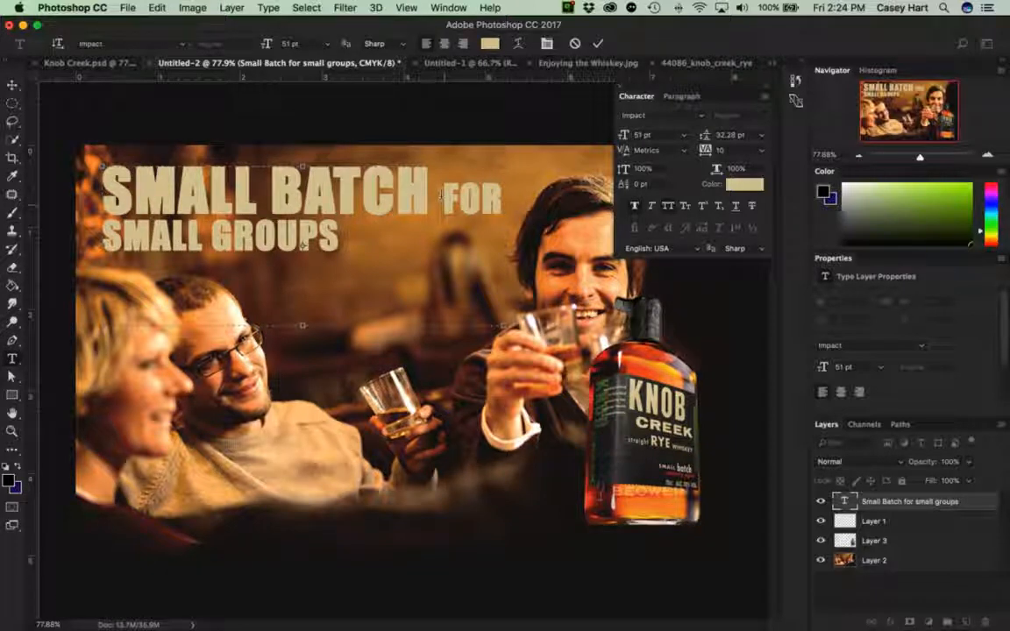
key(BackSpace)
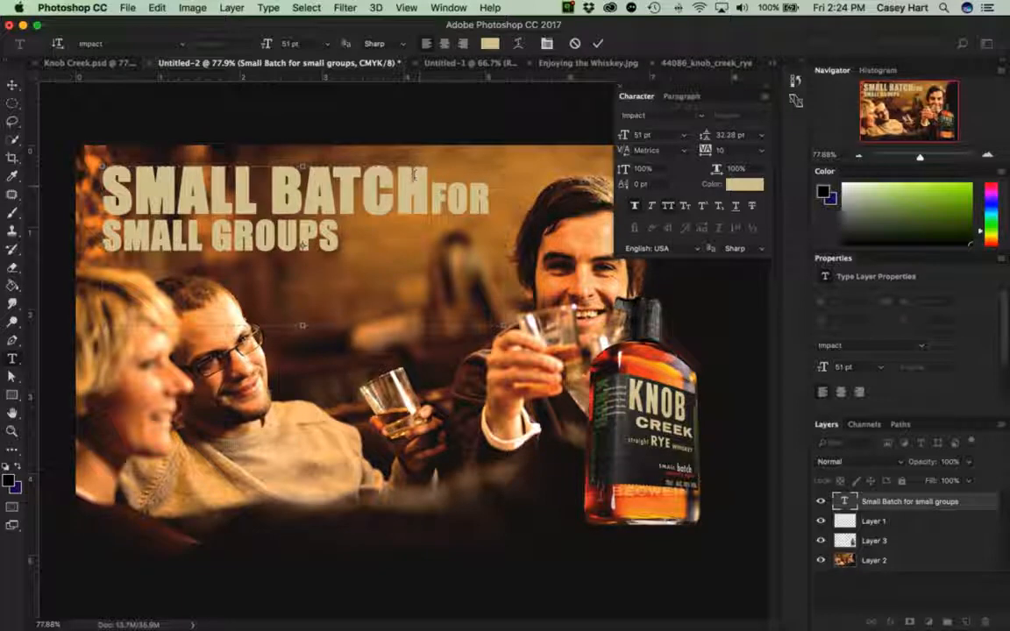
key(Return)
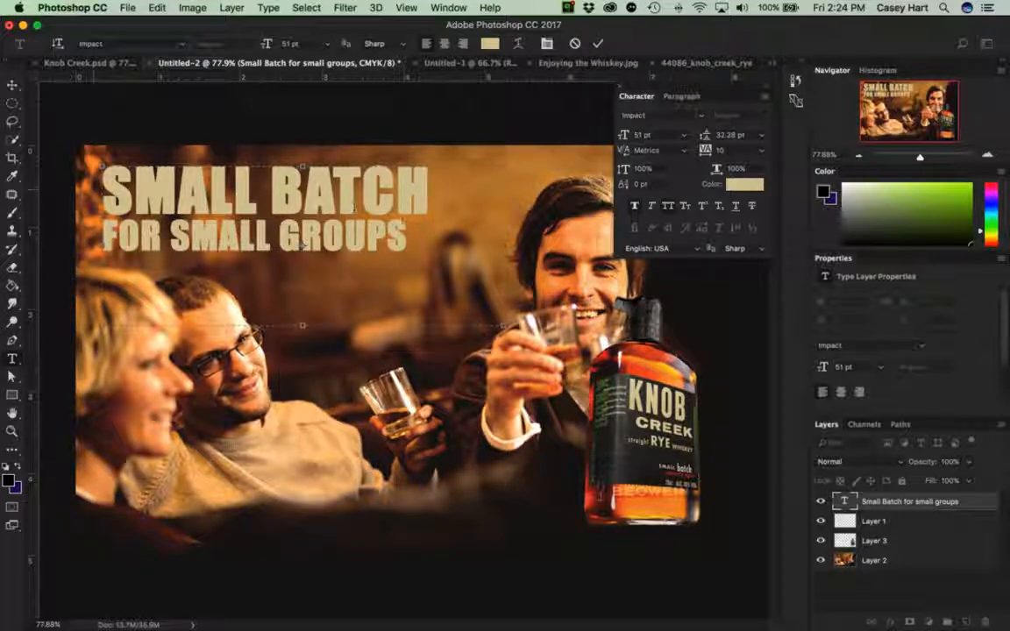
Set the second headline line, "for small groups", to 35 pt to nearly match the first line's width.
drag(407, 235, 101, 235)
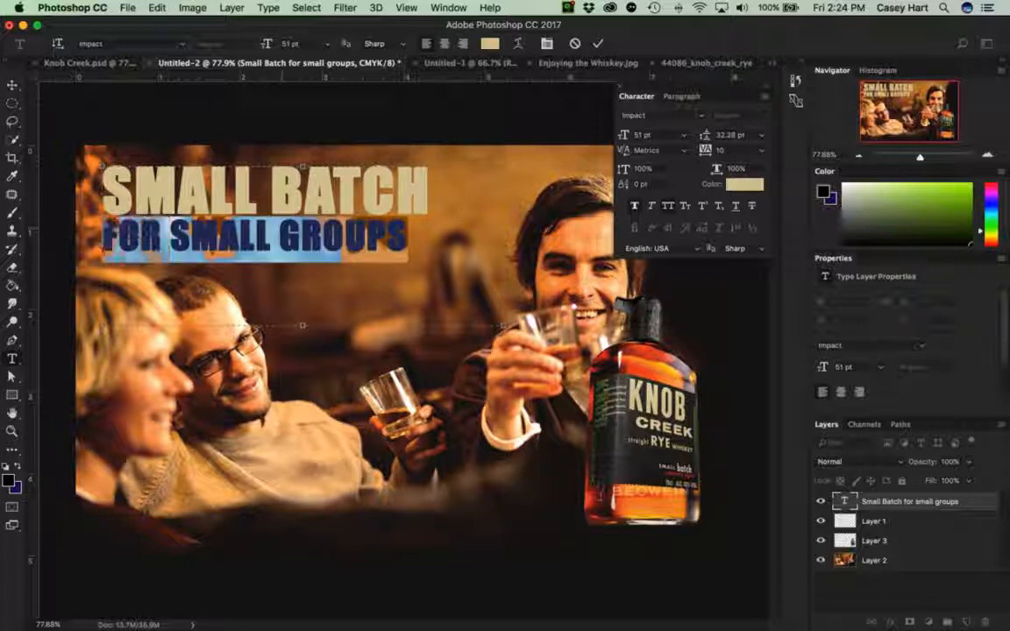
drag(619, 135, 623, 137)
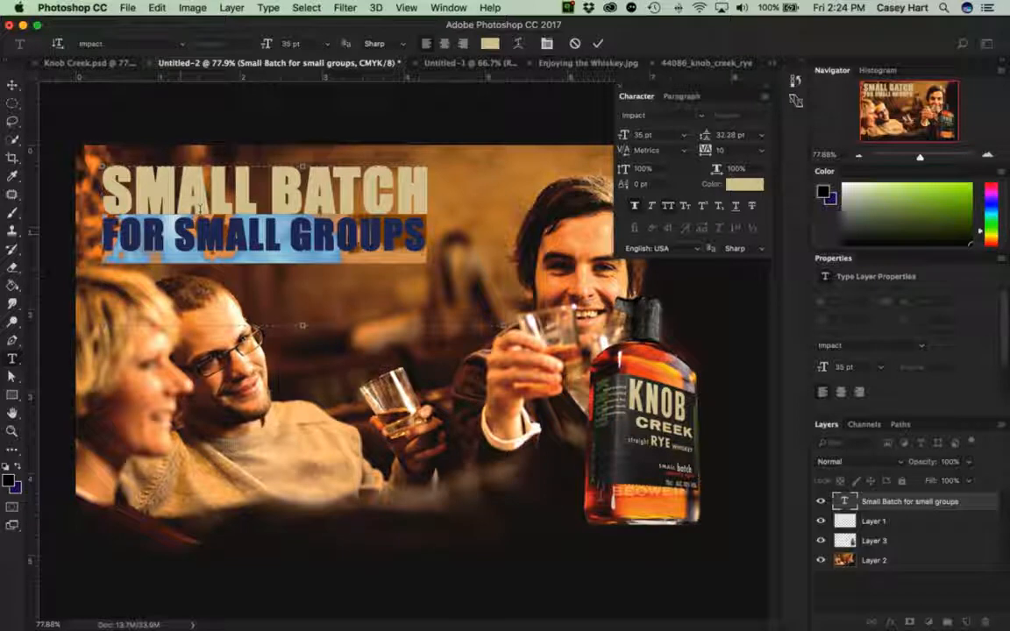
click(284, 252)
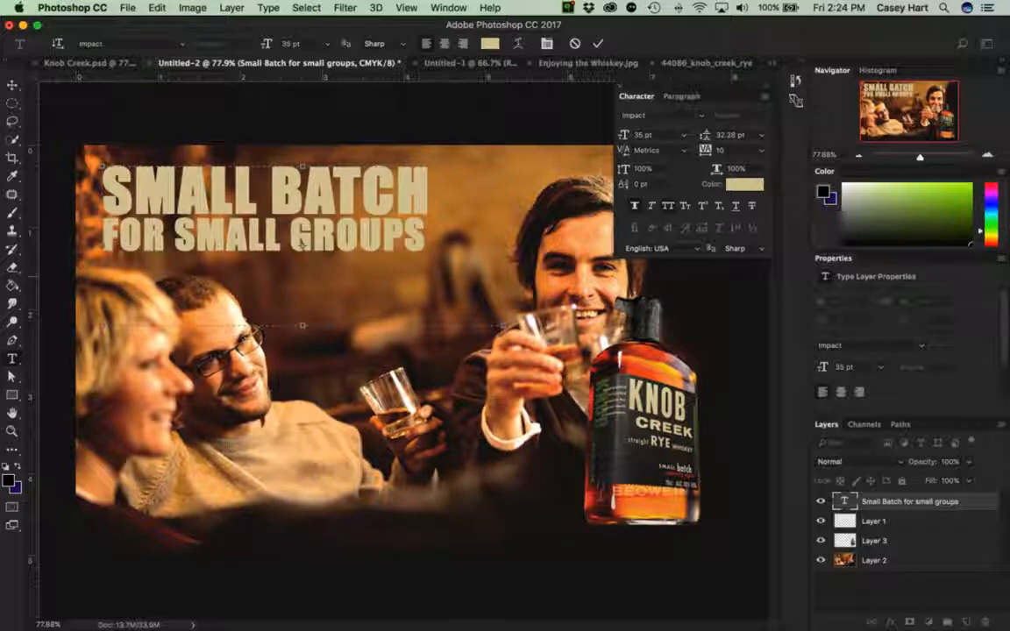
Shrink the headline text box to about 4.07 × 1.13 in around its two lines and commit the text.
drag(504, 245, 436, 245)
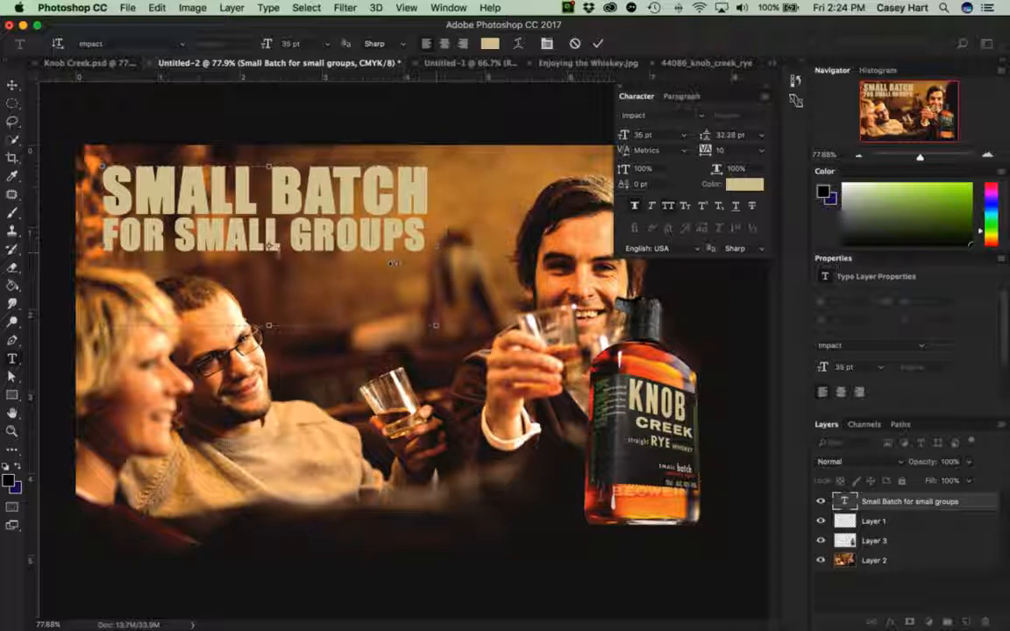
drag(268, 325, 269, 260)
key(super+Return)
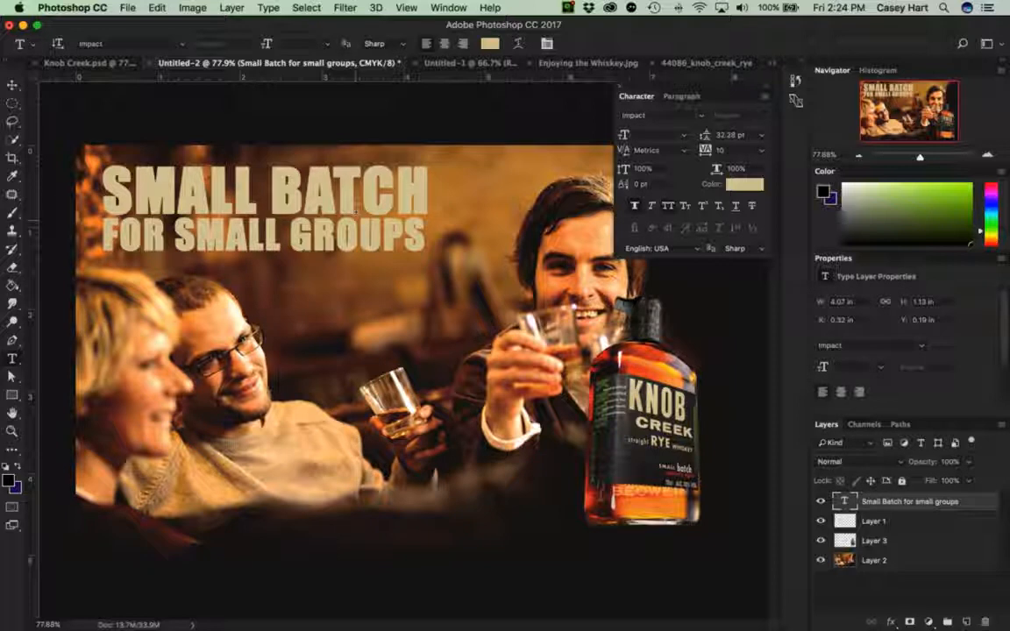
key(v)
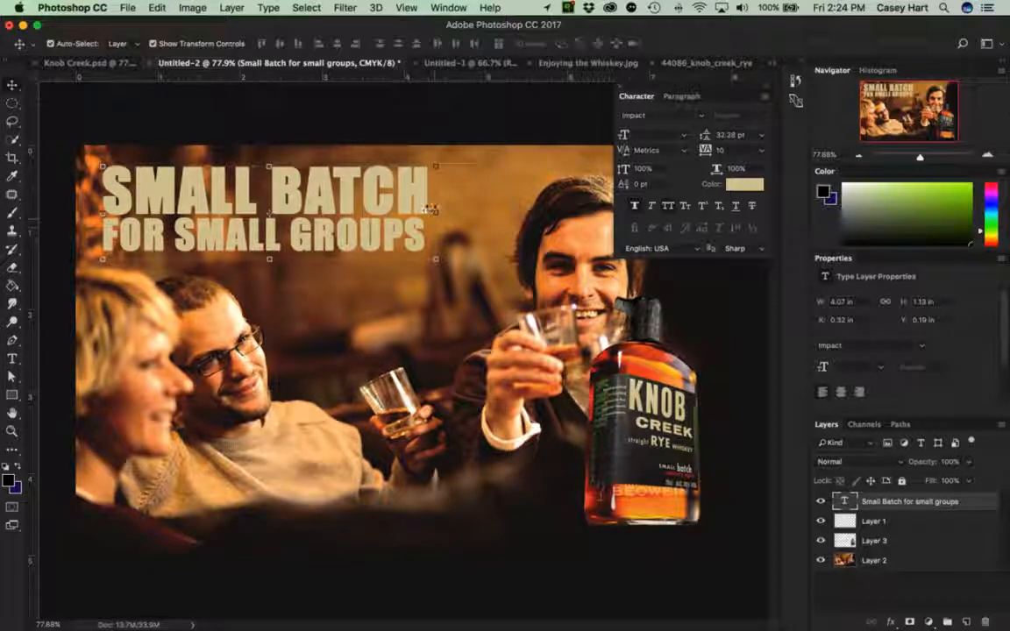
drag(435, 212, 340, 260)
key(super+z)
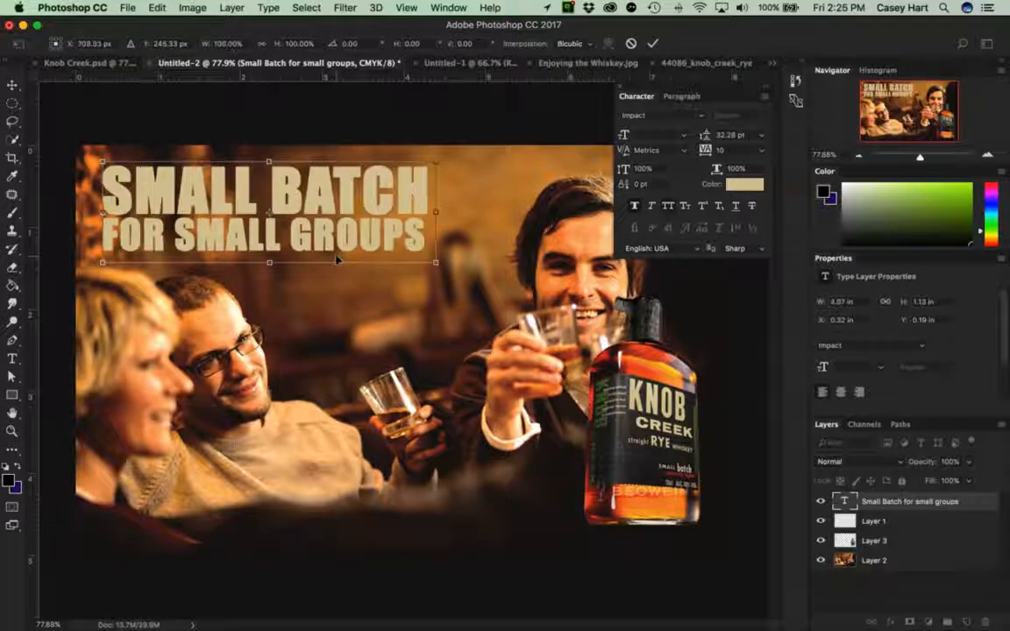
key(Return)
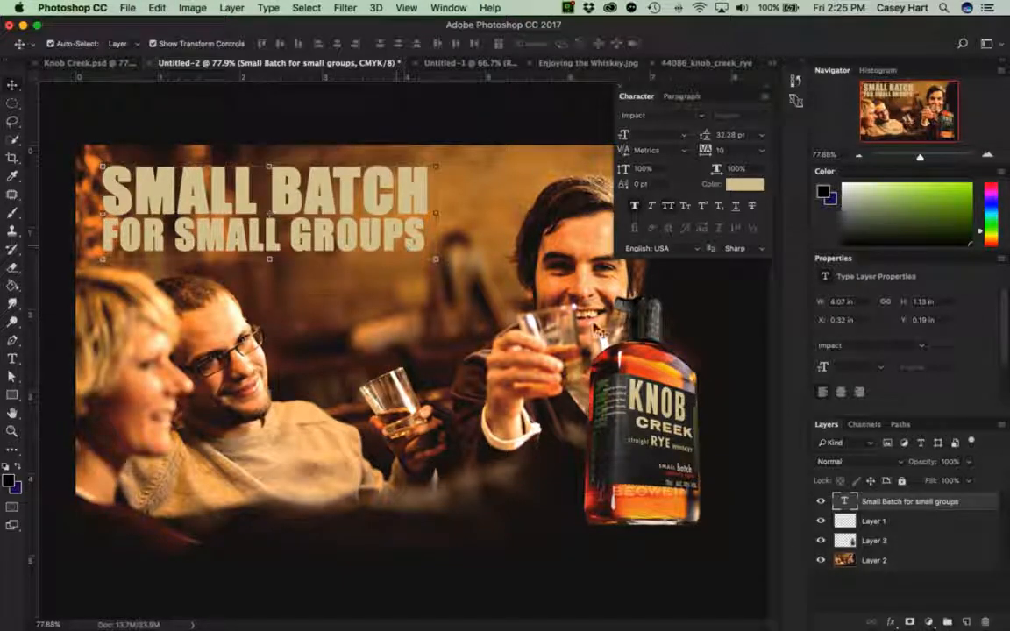
Reopen the headline text layer for editing and fine-tune its text box edges to fit the two lines closely.
double_click(843, 502)
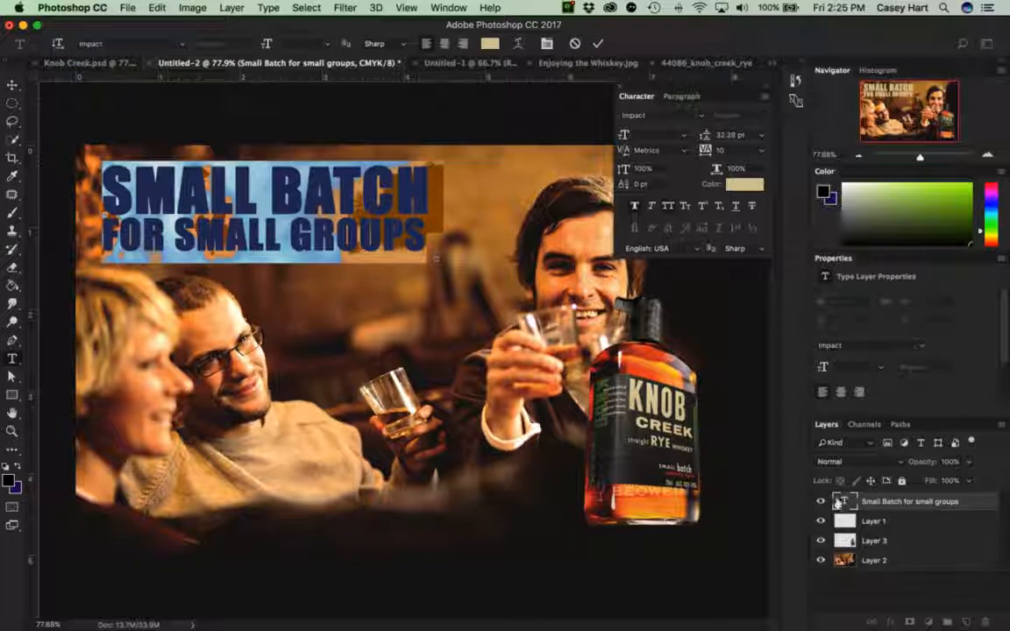
click(304, 193)
mouse_move(304, 193)
mouse_down()
mouse_move(237, 193)
mouse_move(303, 192)
mouse_up()
click(408, 230)
mouse_move(436, 208)
mouse_down()
mouse_move(502, 205)
mouse_move(422, 210)
mouse_move(462, 200)
mouse_move(442, 202)
mouse_up()
mouse_move(270, 259)
mouse_down()
mouse_move(271, 289)
mouse_move(271, 248)
mouse_move(270, 262)
mouse_up()
mouse_move(441, 261)
mouse_down()
mouse_move(476, 235)
mouse_move(504, 279)
mouse_move(434, 313)
mouse_move(526, 245)
mouse_move(432, 257)
mouse_up()
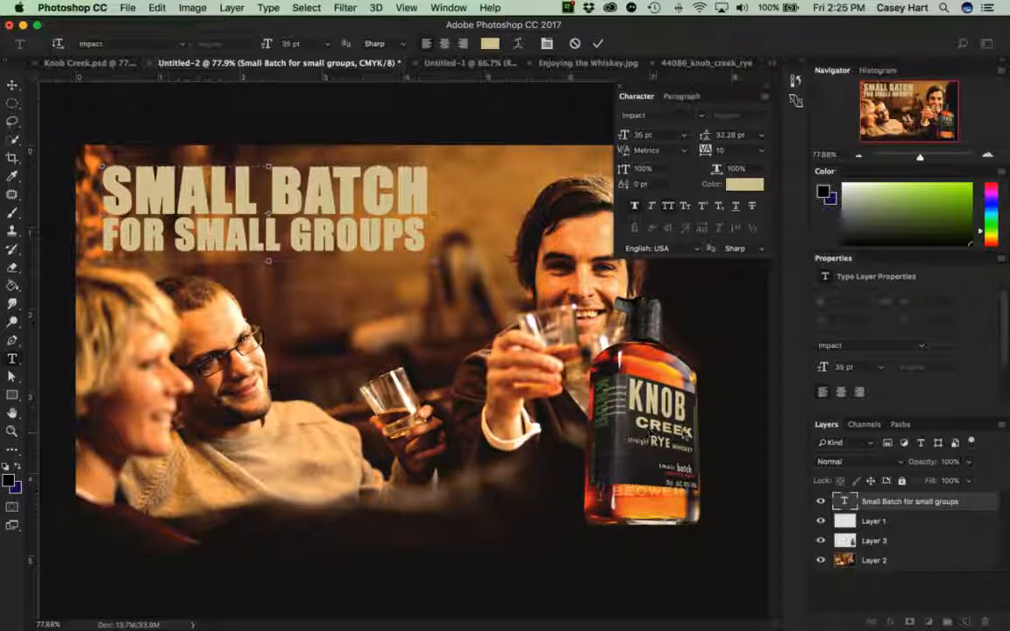
Set the vertical scale of the headline's second line, "for small groups", to 65%.
triple_click(180, 228)
click(398, 232)
drag(399, 232, 98, 233)
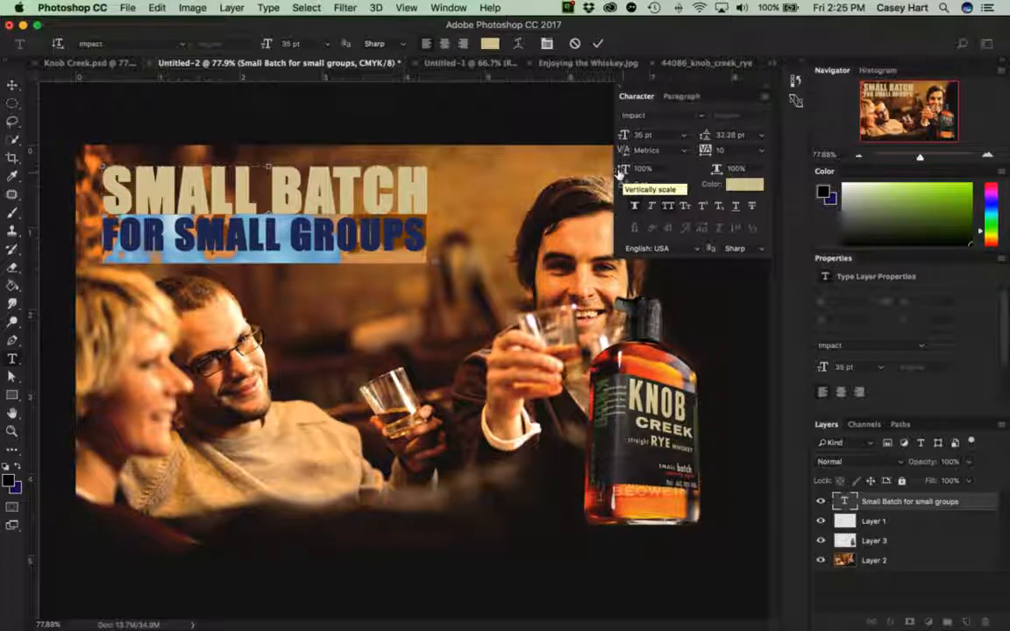
click(621, 169)
drag(621, 169, 574, 191)
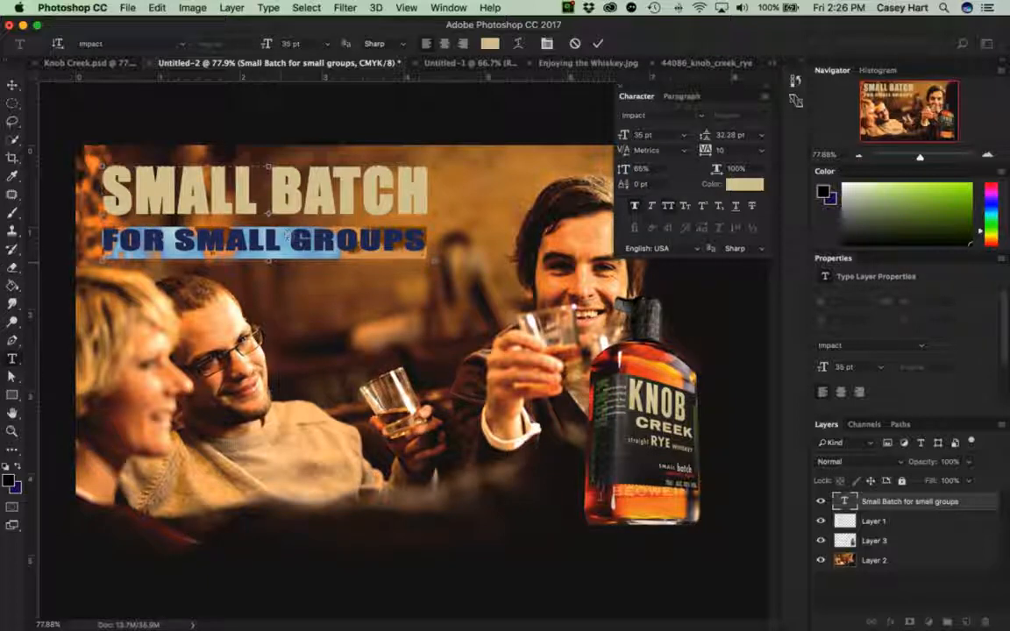
click(286, 235)
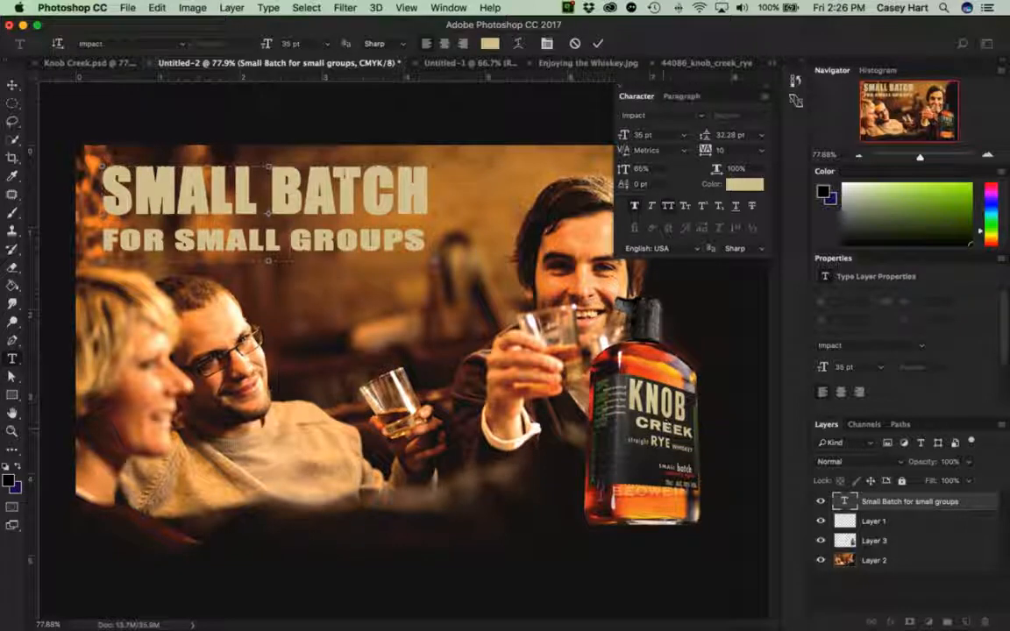
Tighten the leading of the "for small groups" line to 26.28 pt.
drag(428, 242, 101, 237)
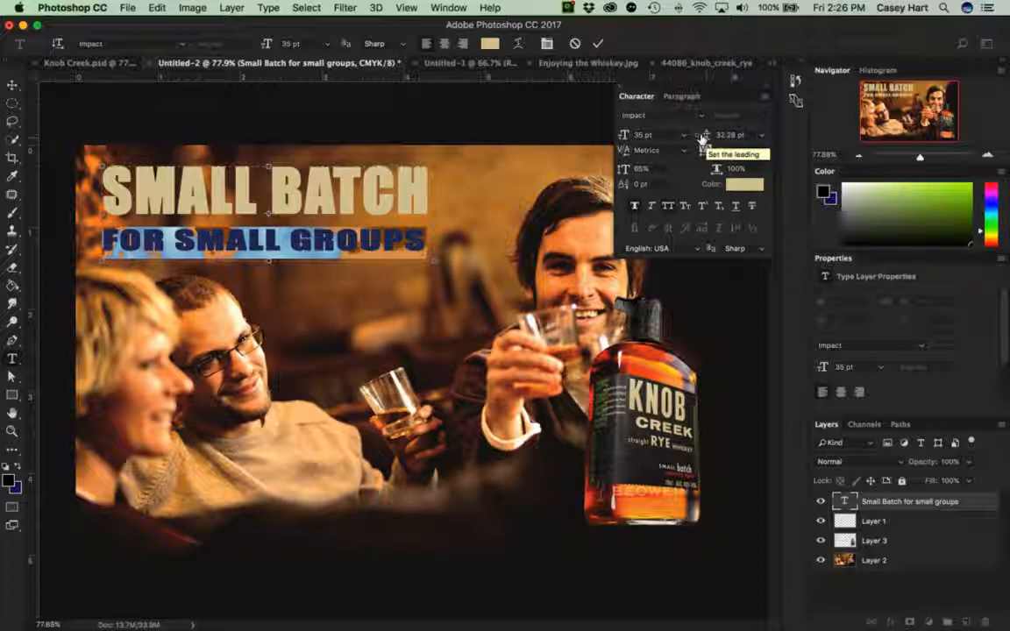
drag(703, 140, 701, 136)
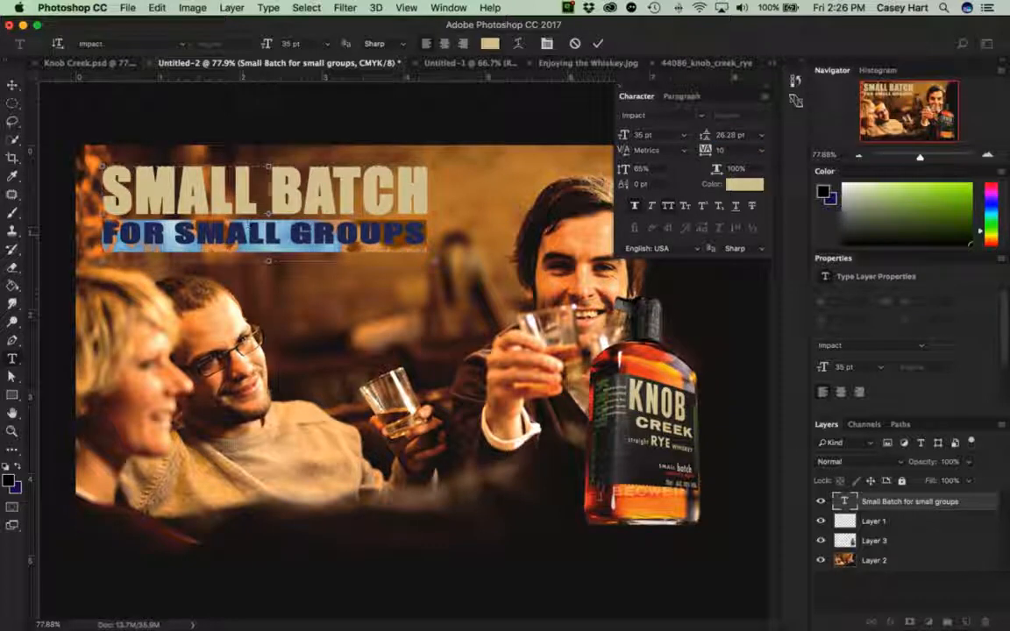
click(317, 189)
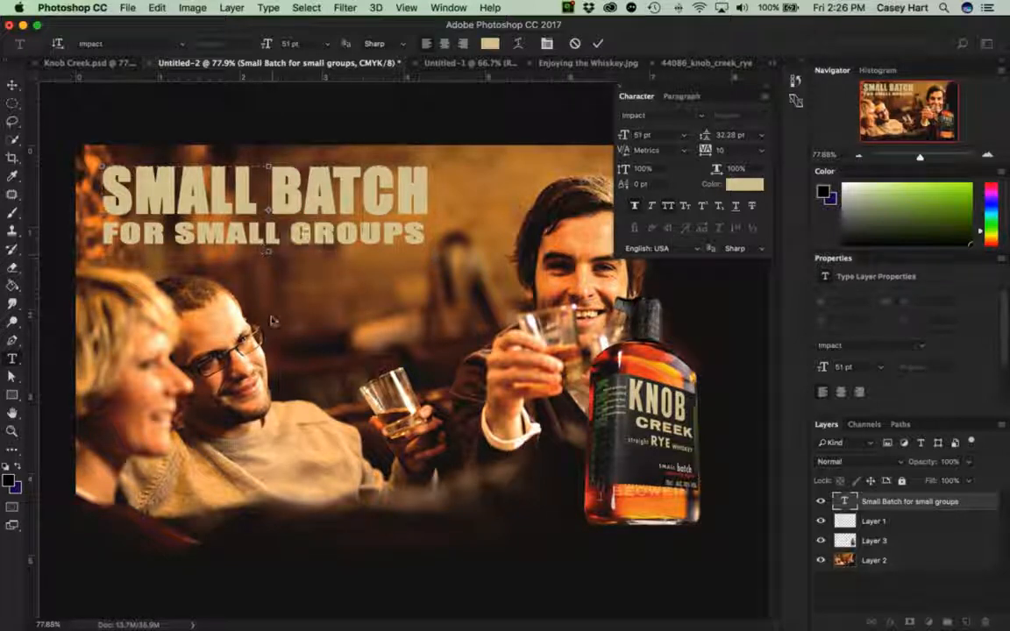
Commit the headline text and move it down slightly to X 0.32 in, Y 0.3 in.
click(13, 85)
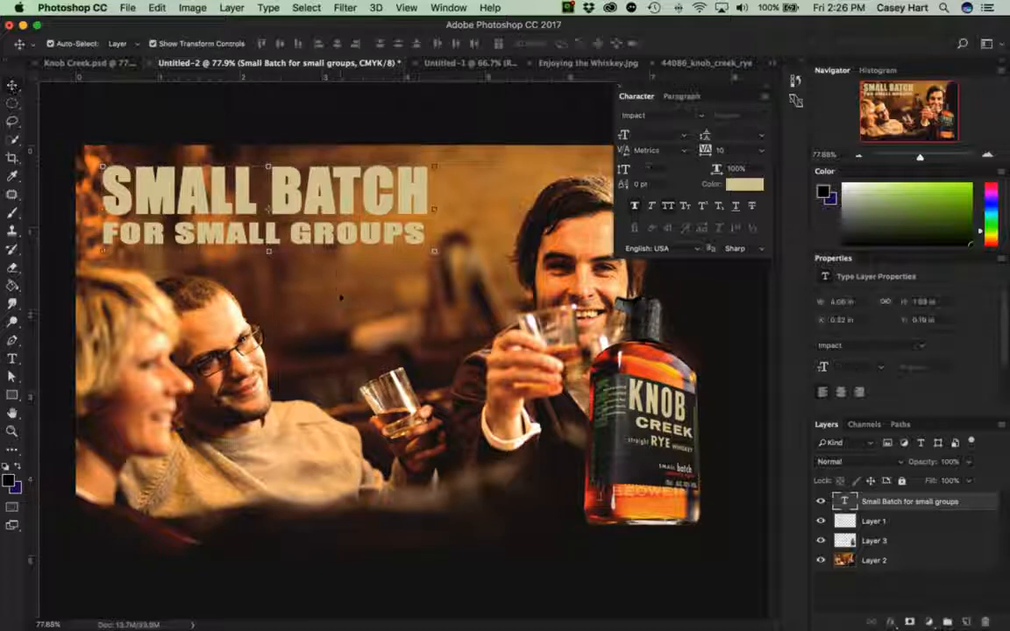
click(342, 296)
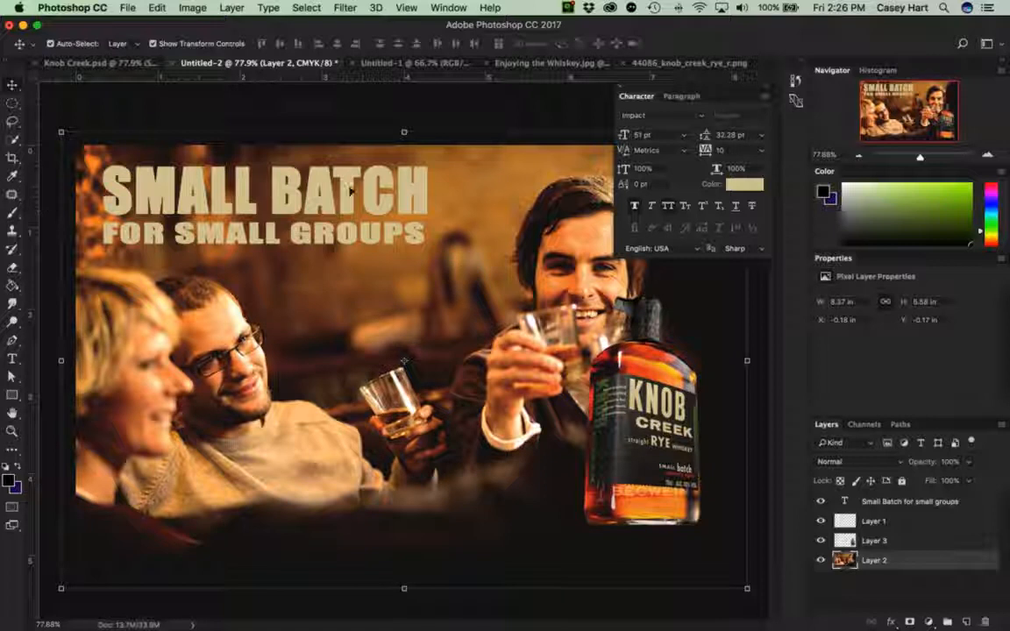
drag(194, 195, 199, 205)
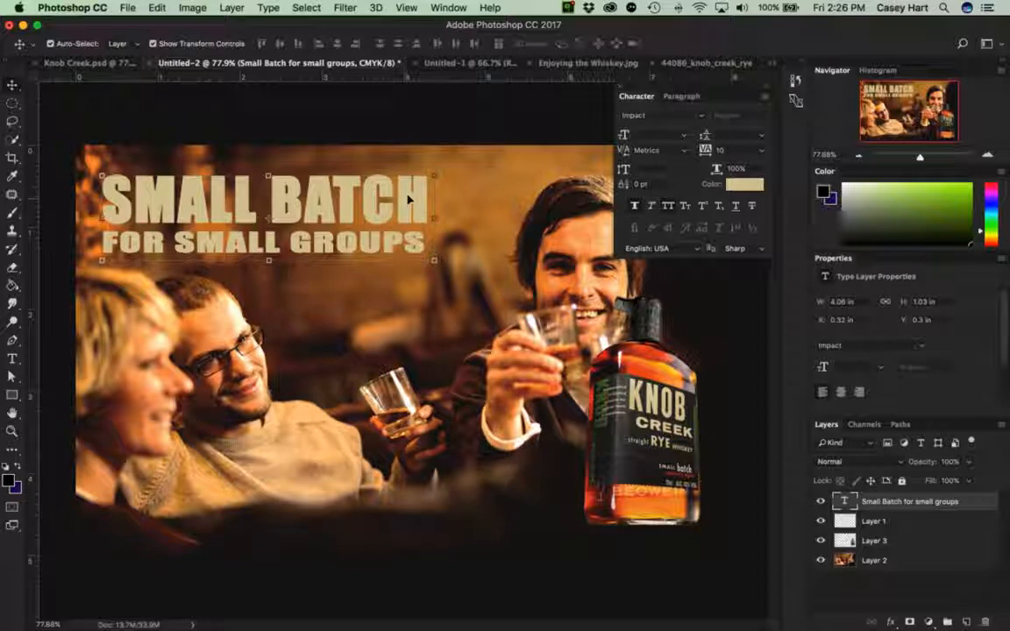
In Knob Creek.psd, hide the lorem ipsum text layer, compare the headline with its effects off and on, and return to Untitled-2.
click(83, 58)
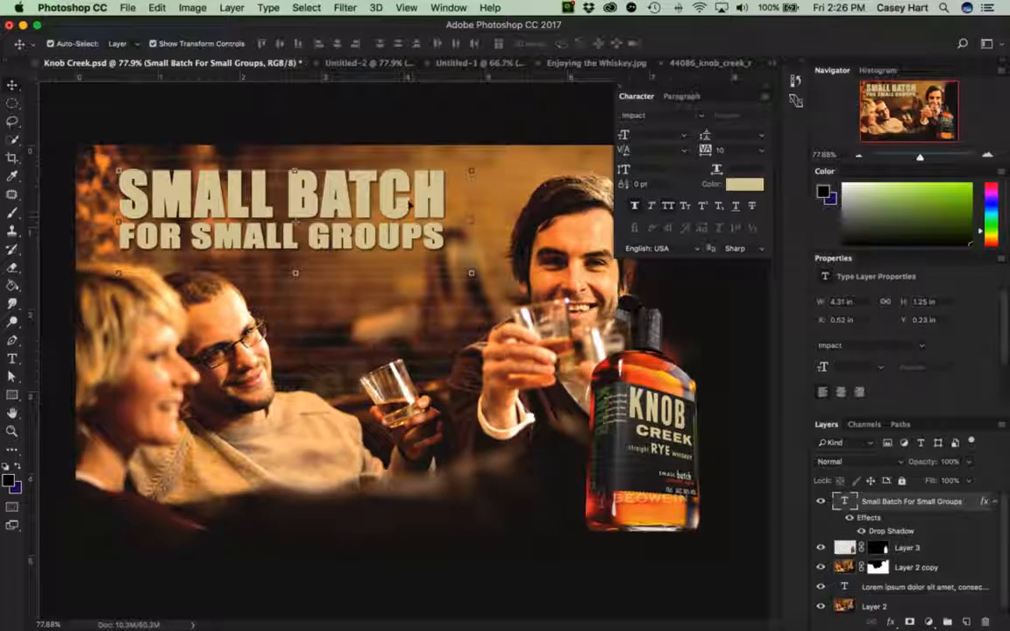
click(820, 587)
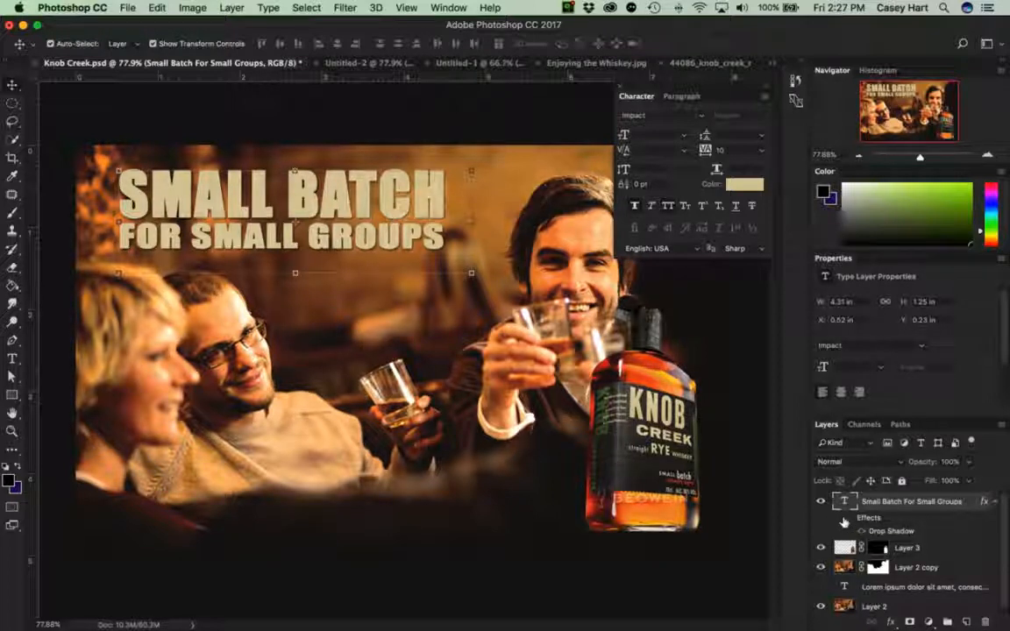
click(845, 520)
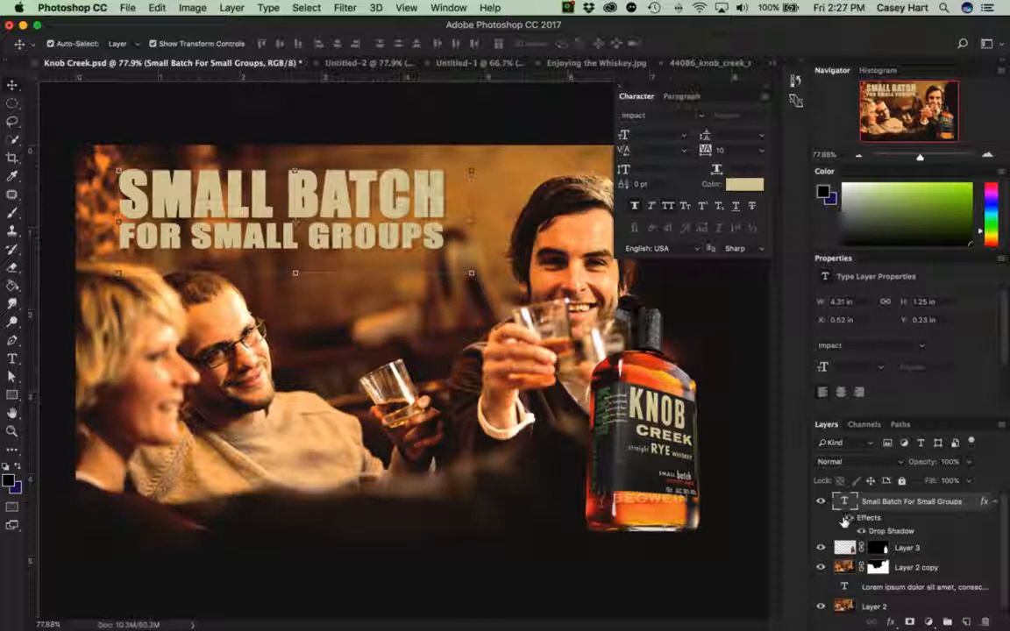
click(845, 520)
click(845, 521)
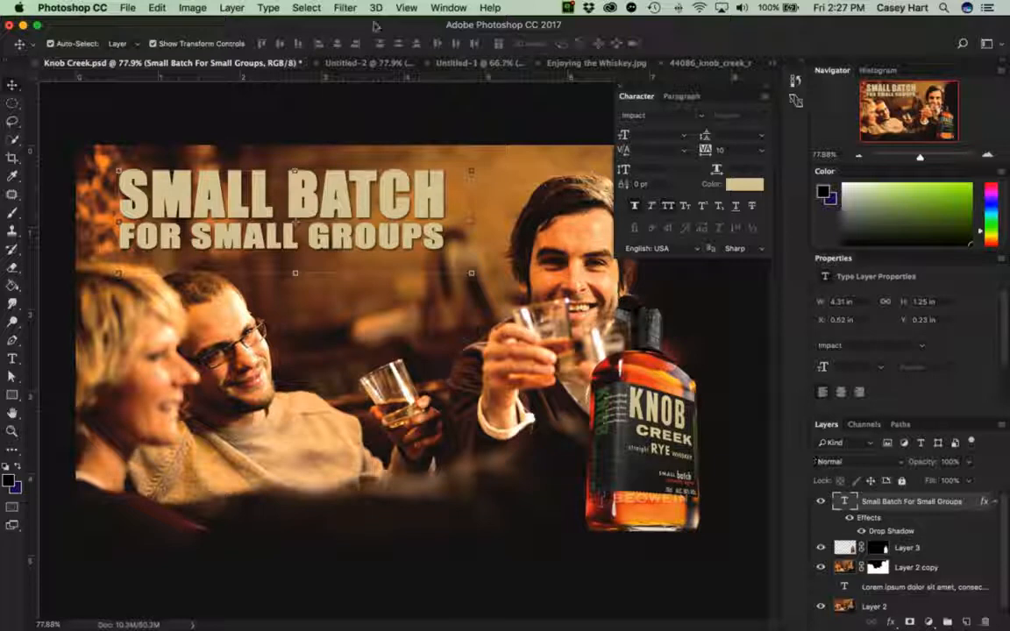
click(329, 62)
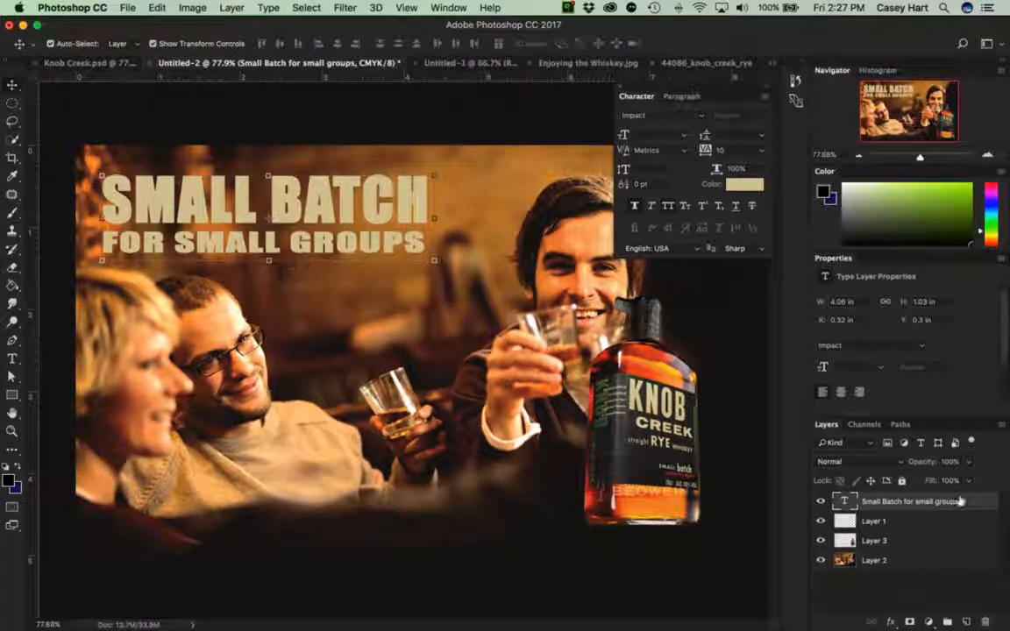
Add a Multiply drop shadow at 60% opacity to the headline layer, with an angle of 119° and a distance of 10 px.
right_click(966, 502)
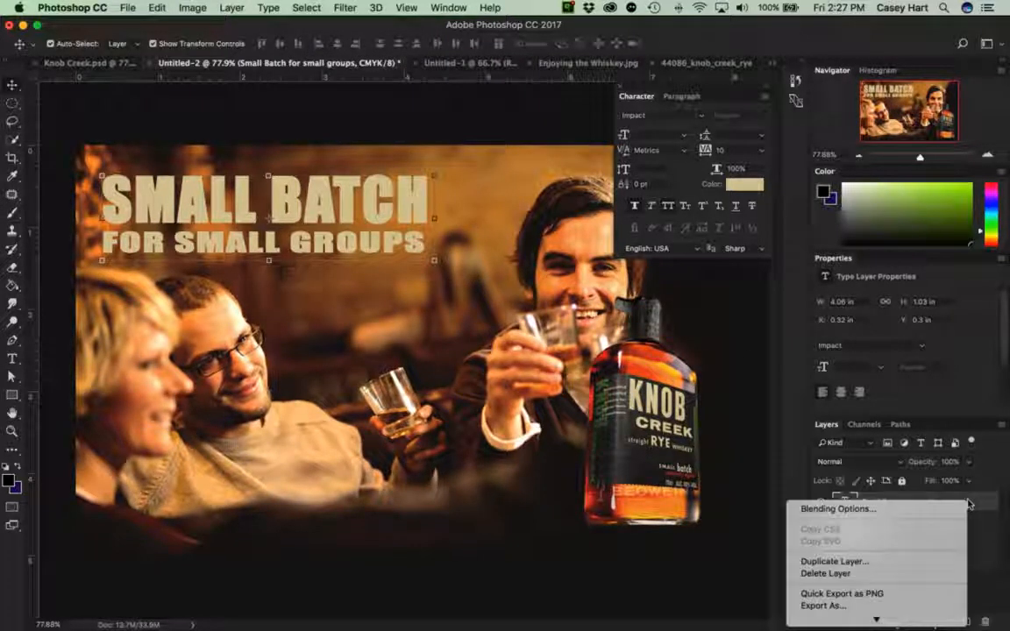
click(832, 509)
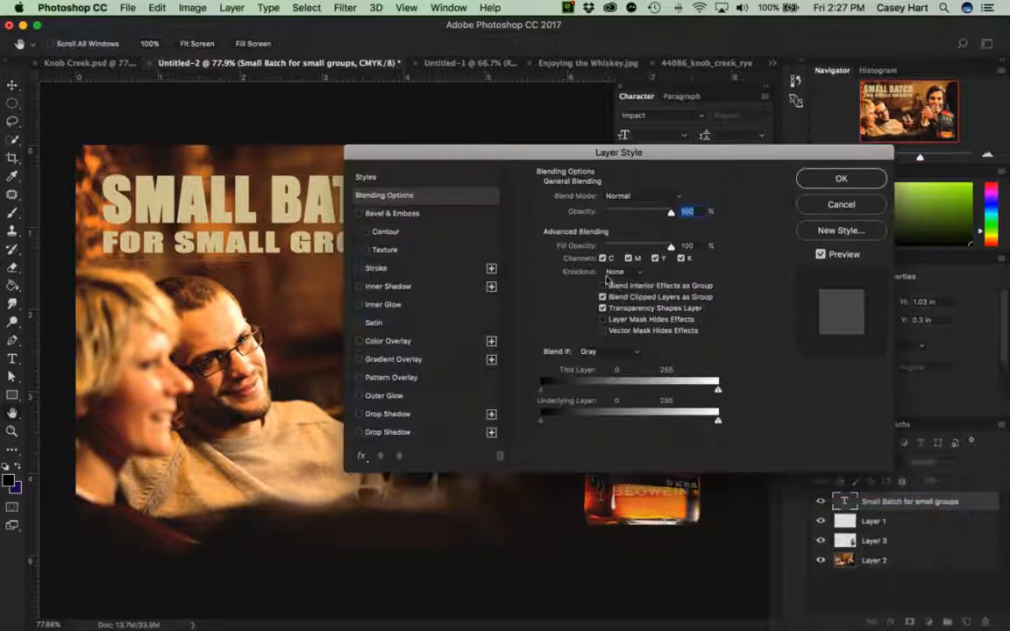
drag(362, 151, 459, 83)
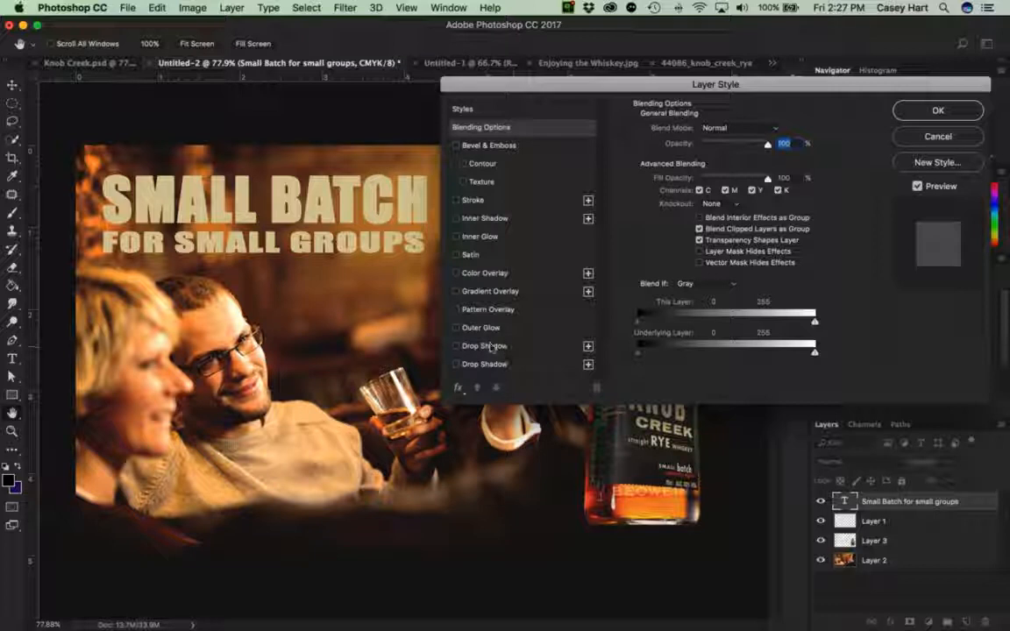
click(518, 346)
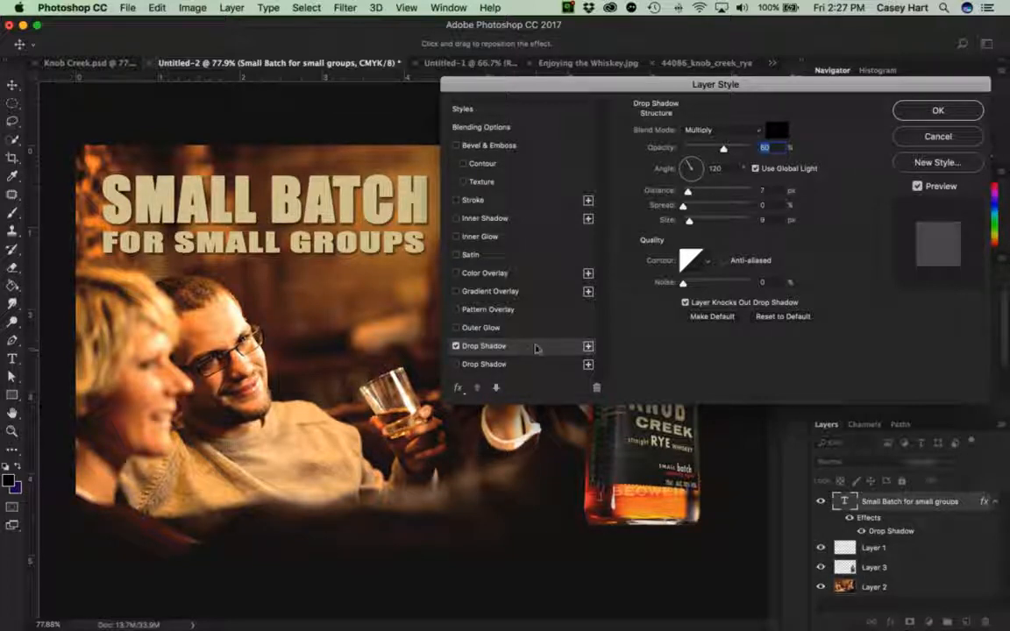
drag(341, 219, 339, 216)
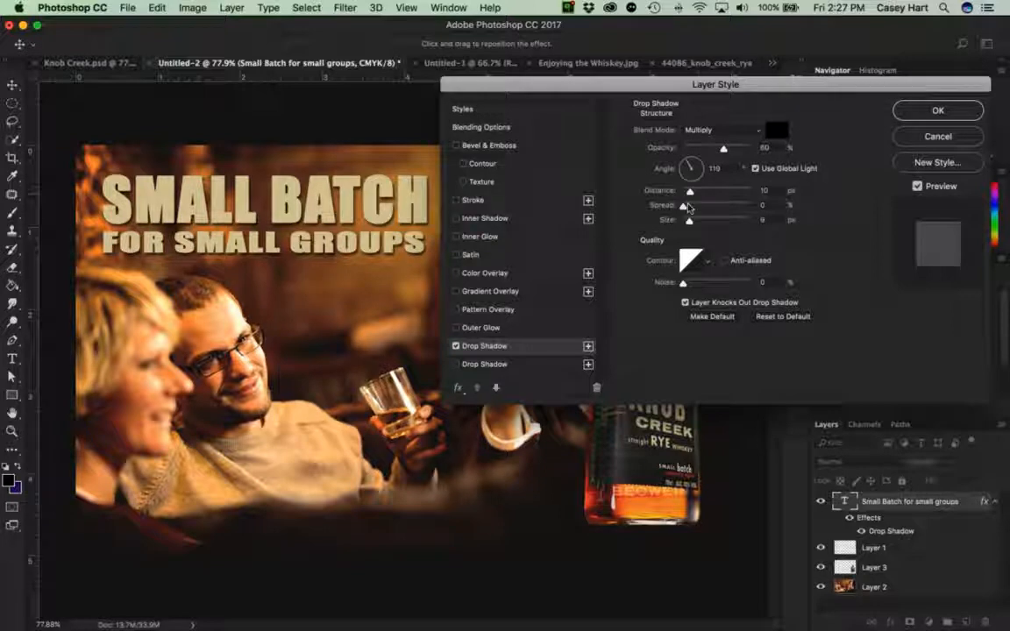
drag(687, 219, 689, 193)
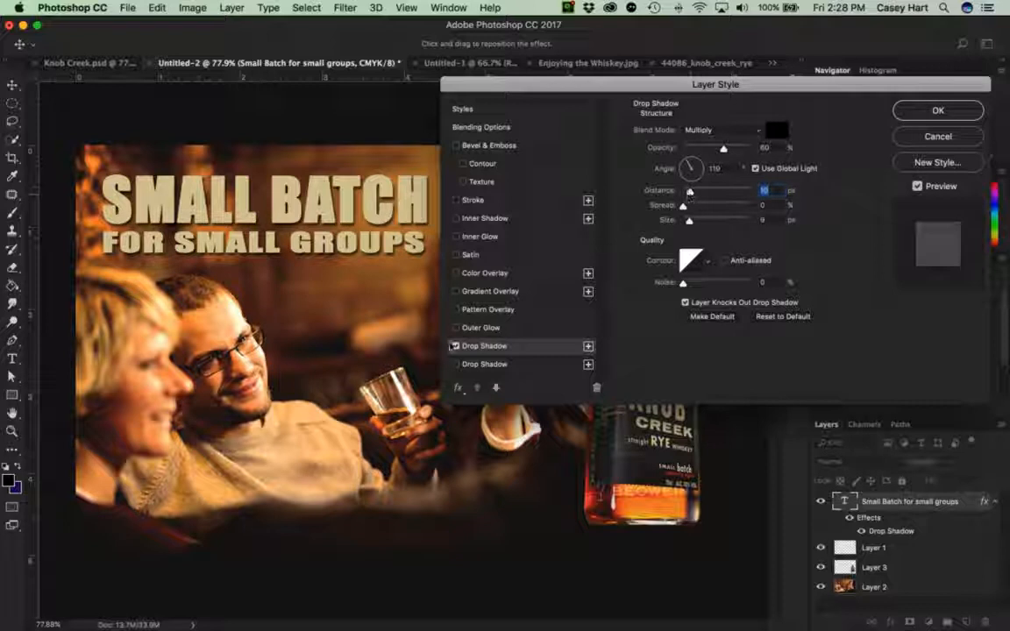
Preview the headline without and with its drop shadow, set the shadow size to 13 px, and apply the style.
click(454, 346)
click(455, 347)
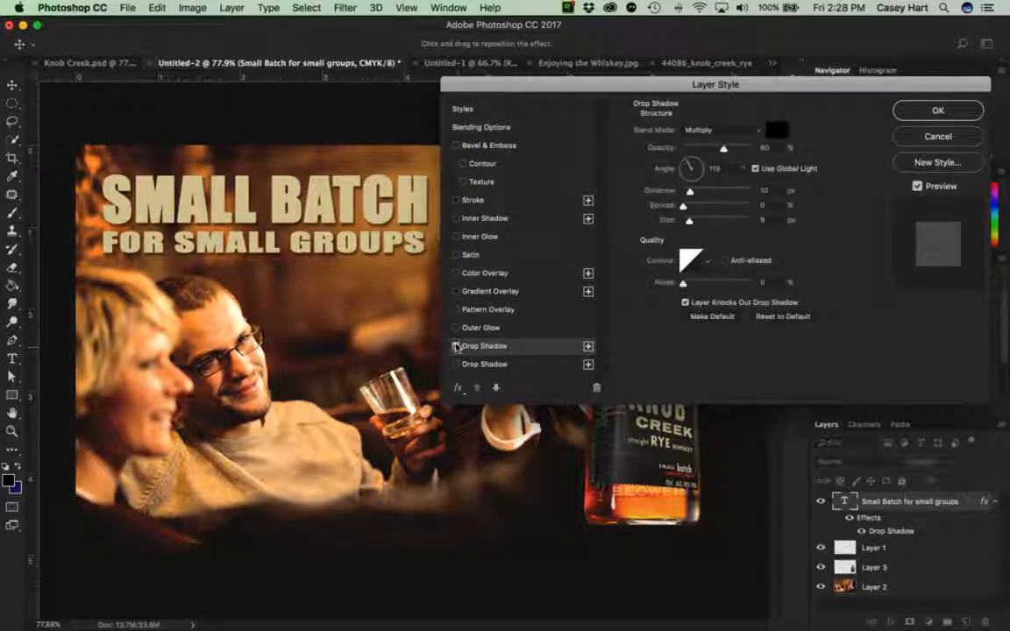
drag(689, 222, 689, 221)
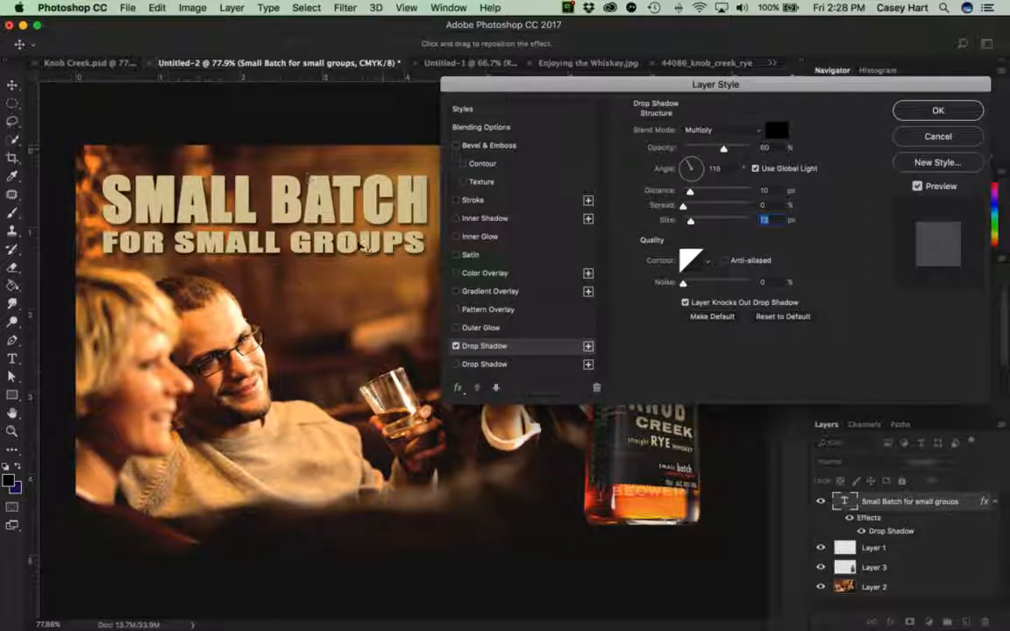
click(936, 110)
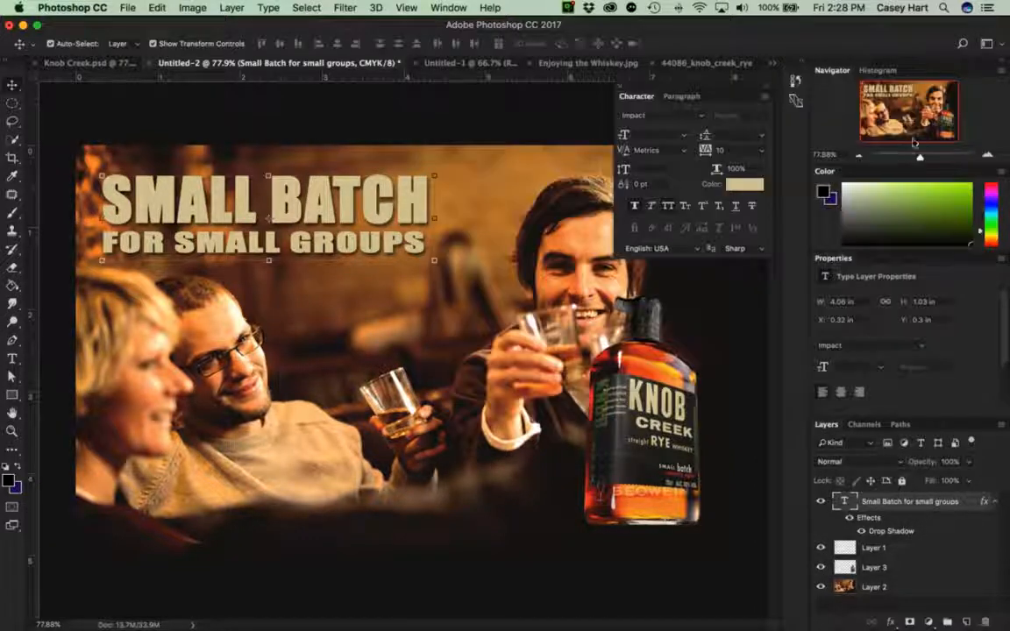
Compare the headline with Knob Creek.psd, move it in Untitled-2 to X 0.43 in, Y 0.22 in, and deselect the layer.
click(71, 63)
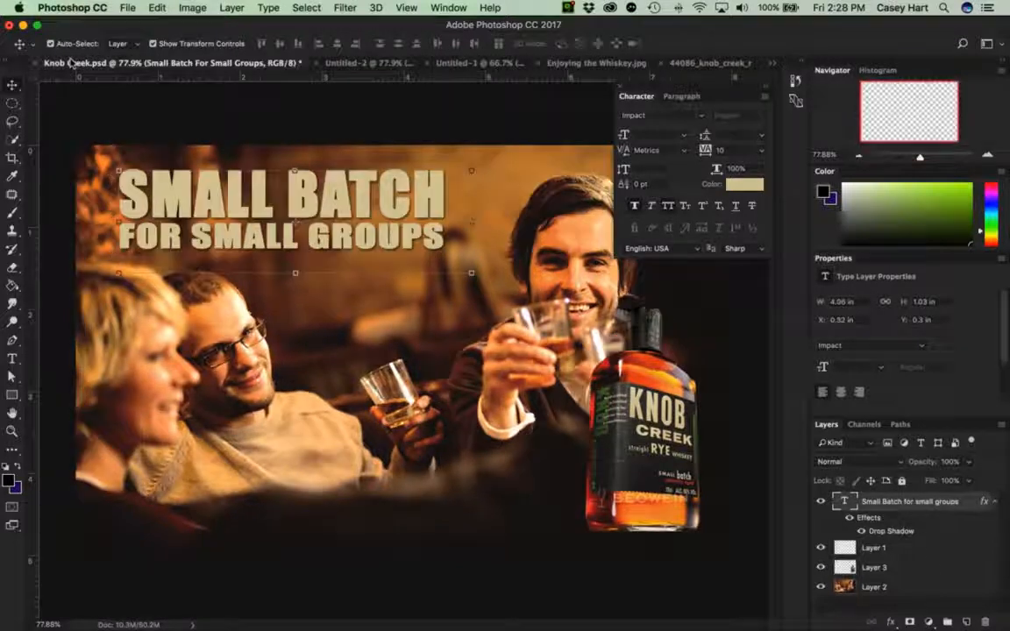
click(340, 63)
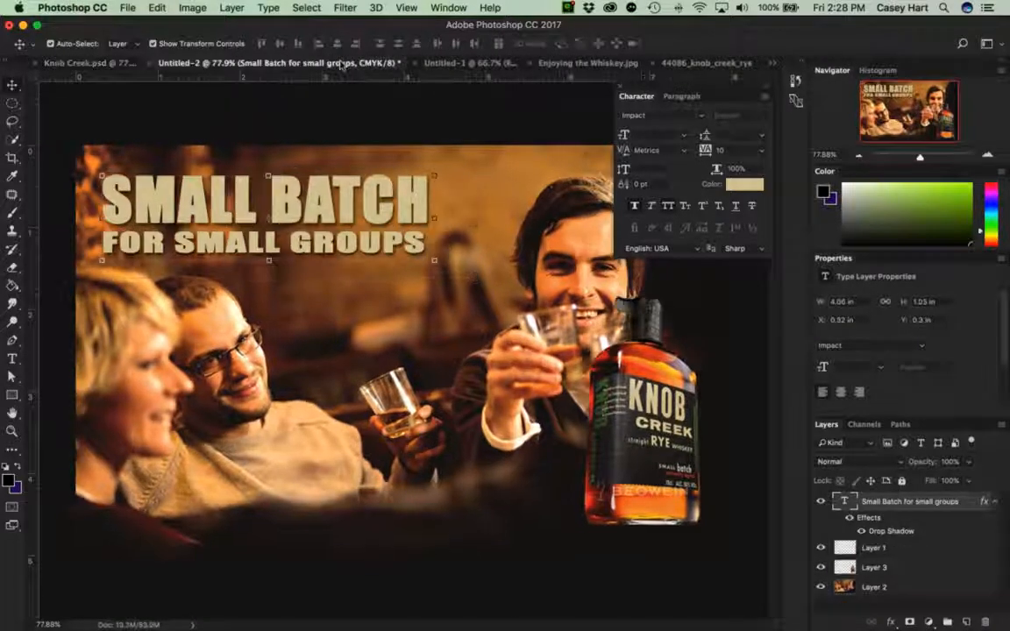
drag(338, 219, 346, 212)
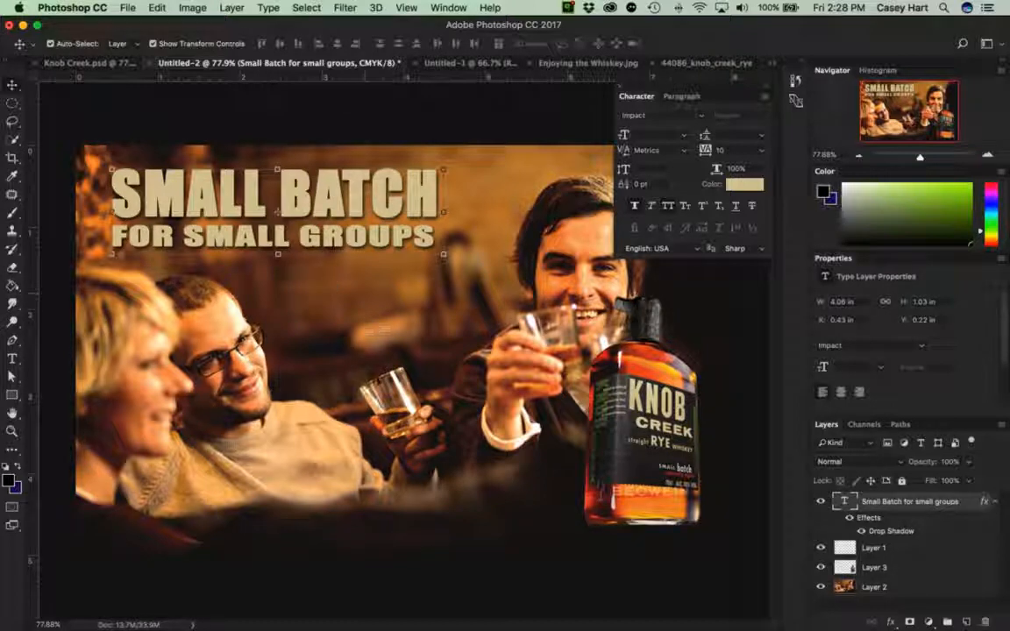
click(316, 89)
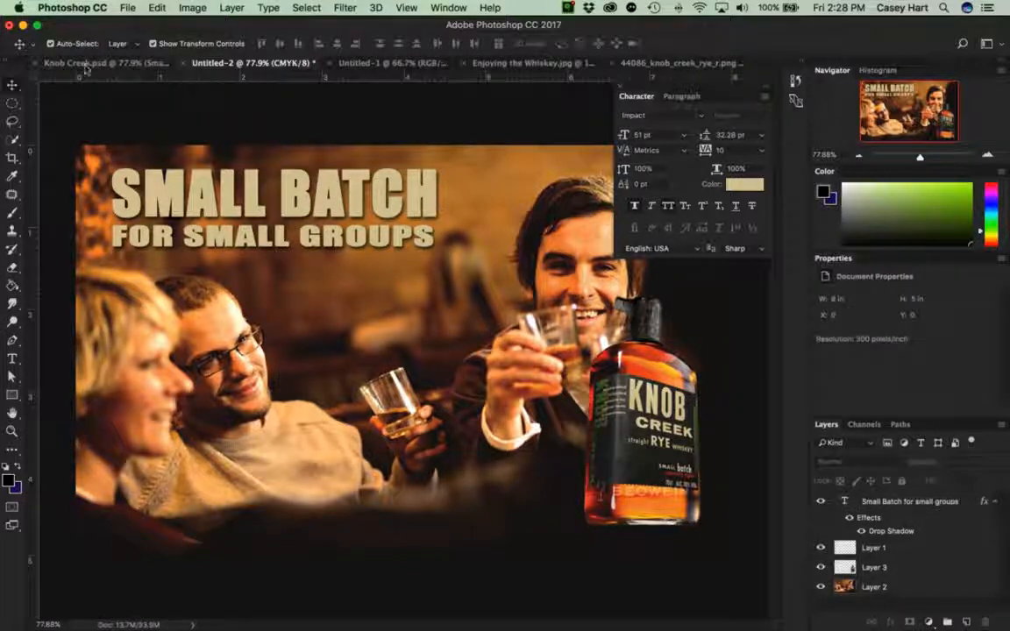
In Knob Creek.psd, show the lorem ipsum text layer and examine how it is stacked between Layer 2 and the masked Layer 2 copy.
click(81, 64)
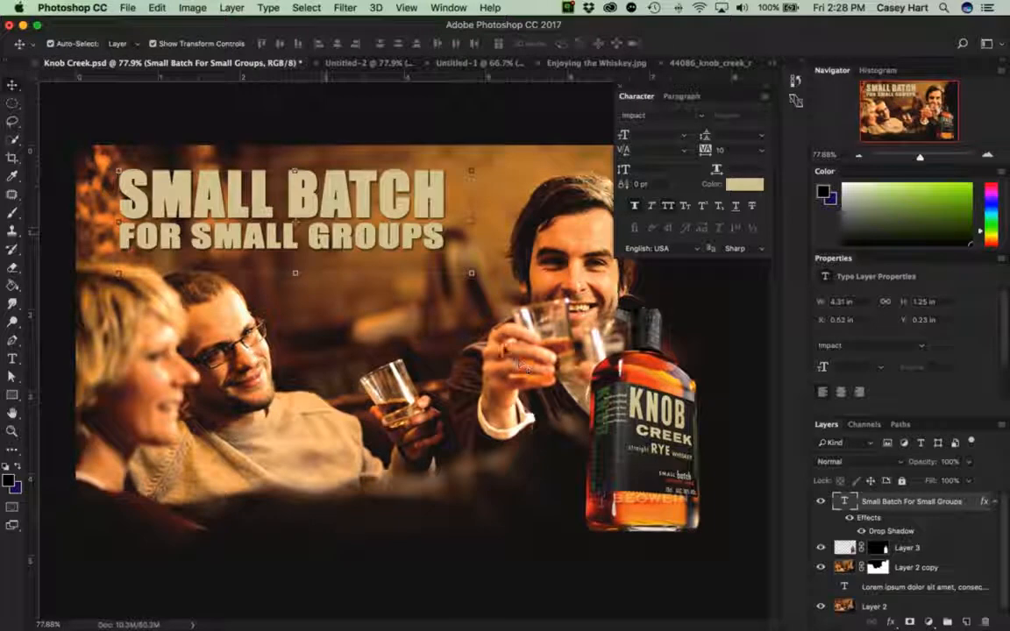
click(821, 587)
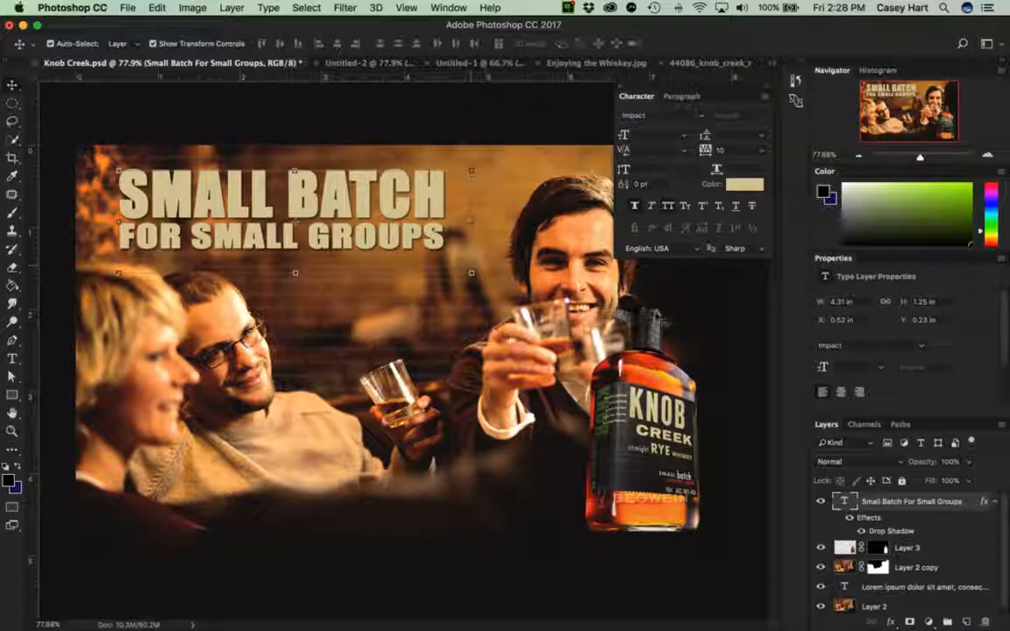
click(933, 593)
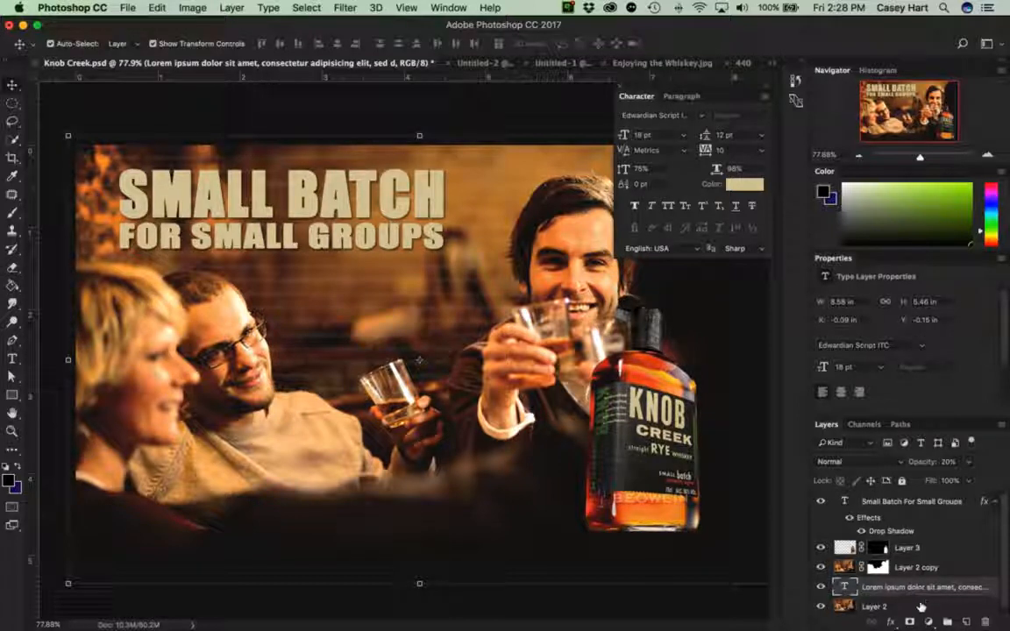
click(927, 568)
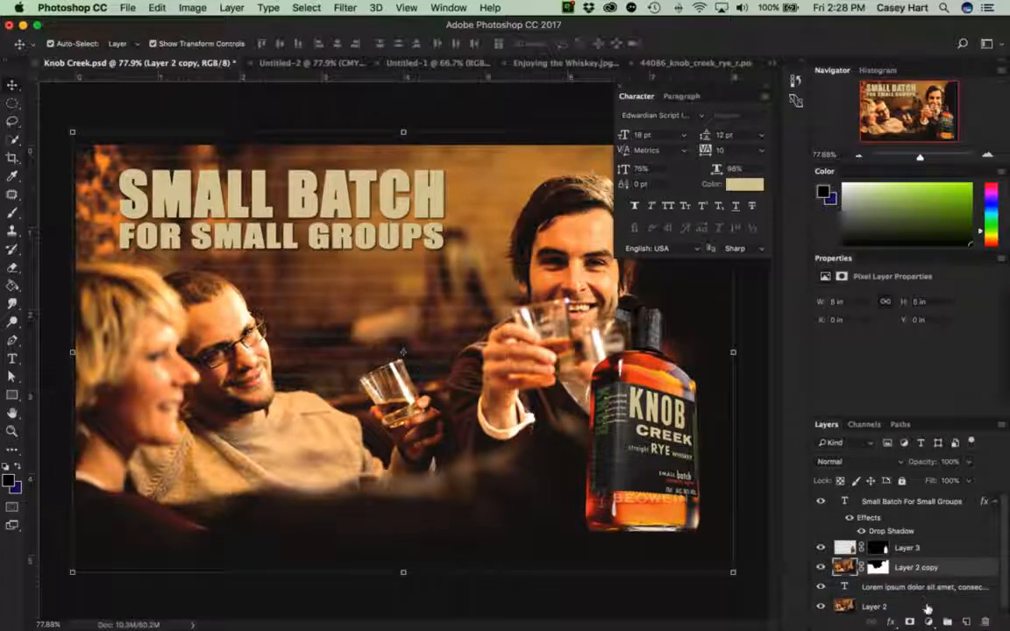
click(926, 607)
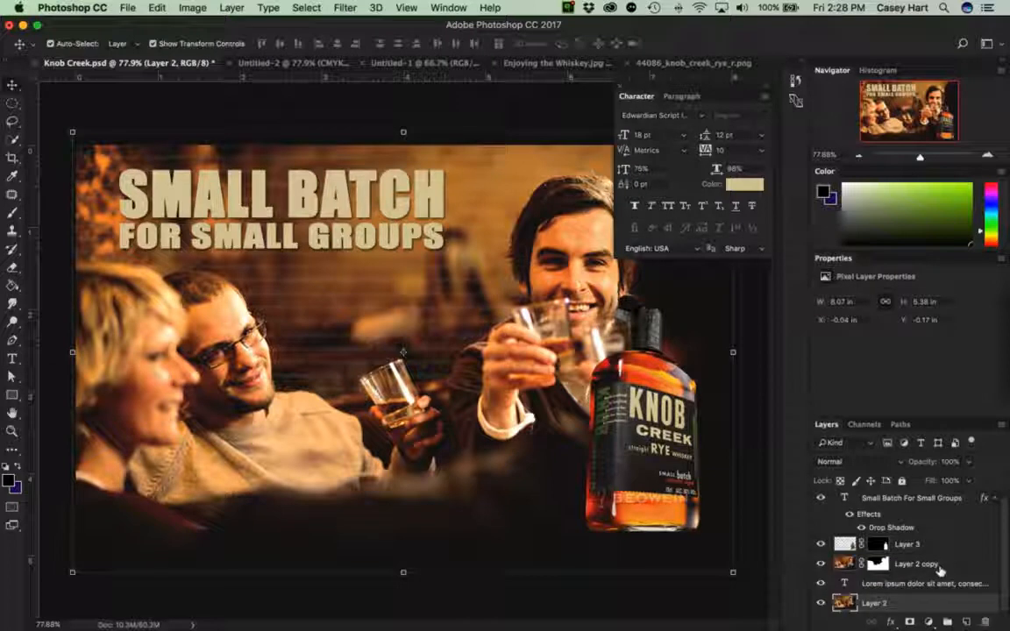
click(943, 583)
click(939, 566)
click(940, 583)
click(934, 602)
Hide Layer 2 copy to inspect the script text across the whole photo, close the Character panel, and show the layer again.
click(813, 566)
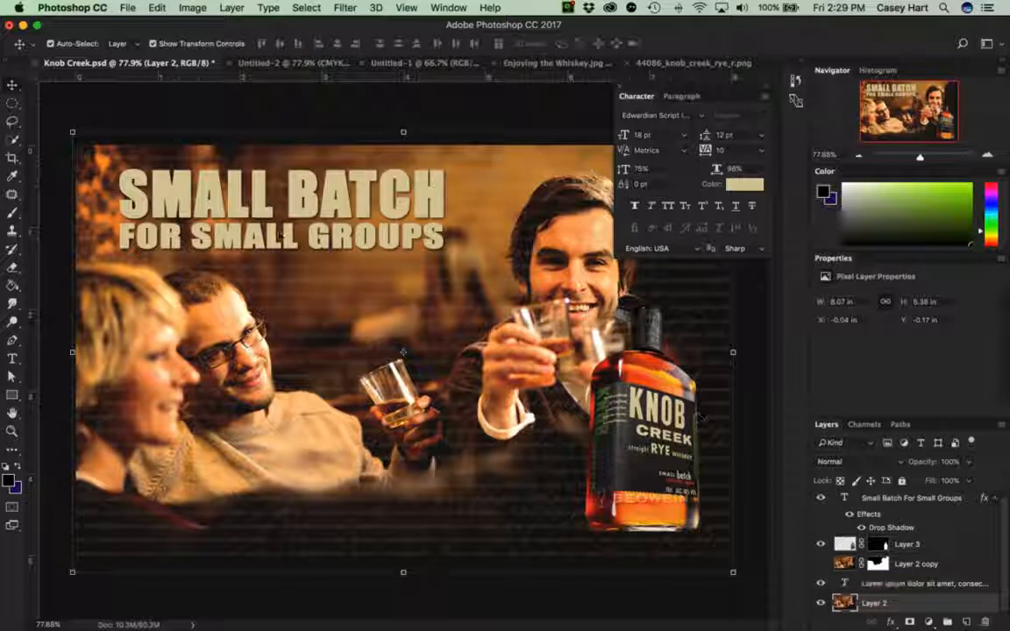
click(617, 86)
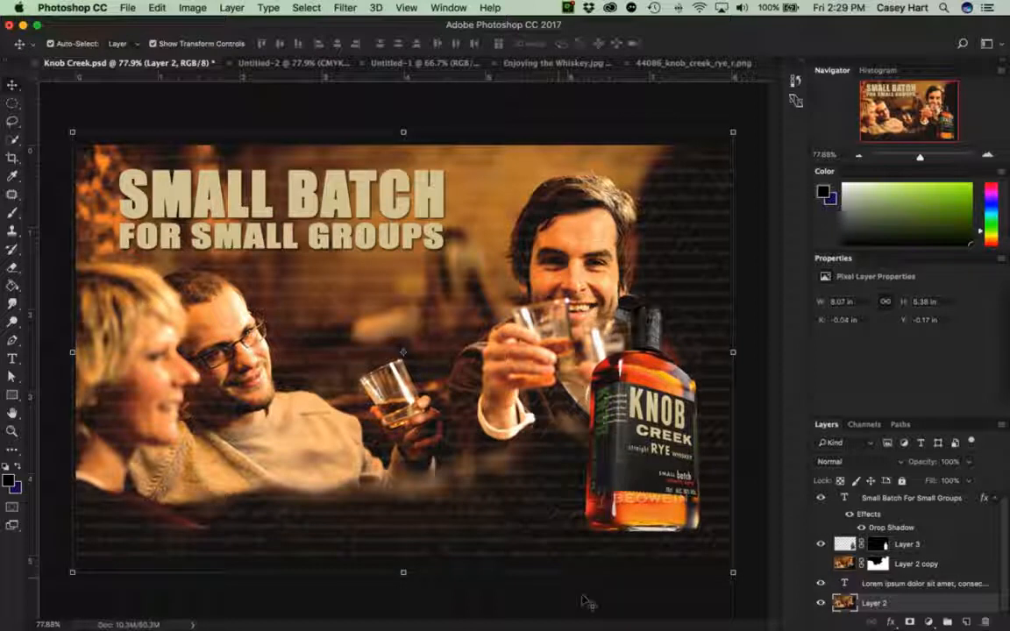
click(819, 564)
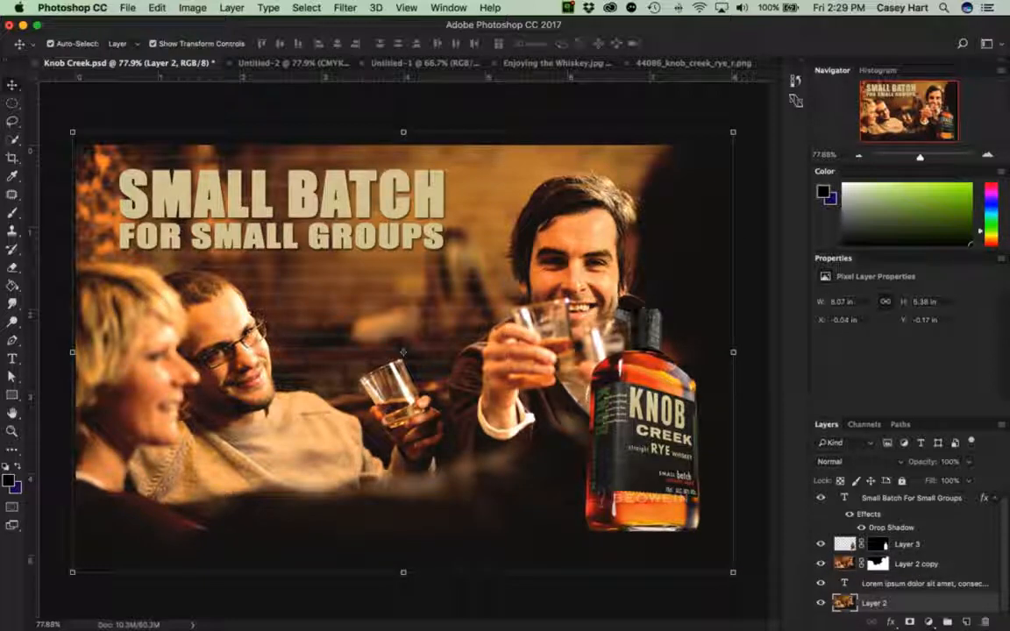
Examine the masked Layer 2 copy and compare it with the original photo in Enjoying the Whiskey.jpg.
click(948, 564)
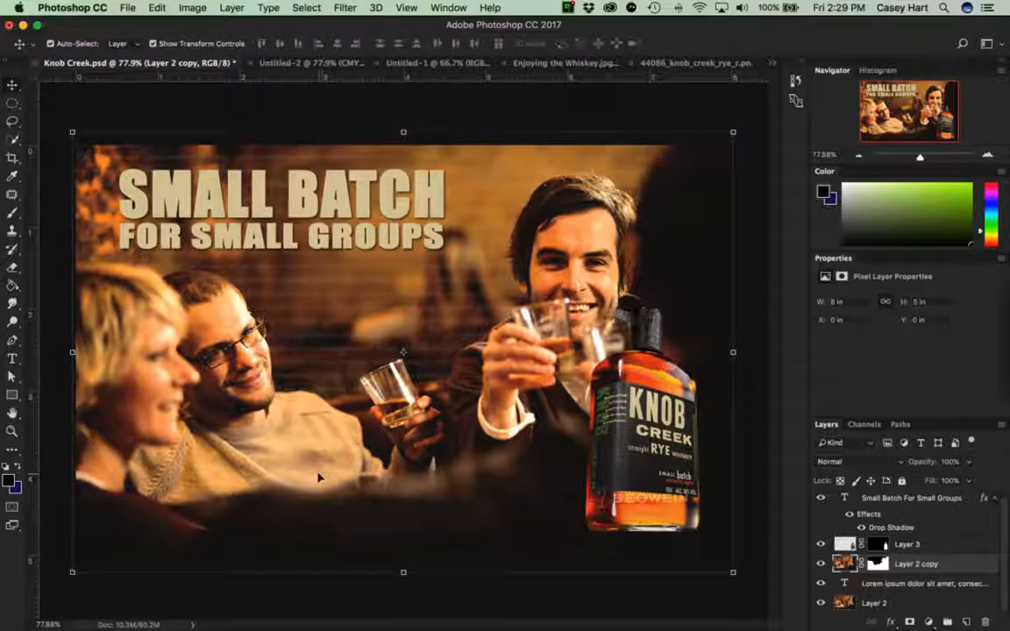
drag(381, 361, 499, 400)
click(555, 64)
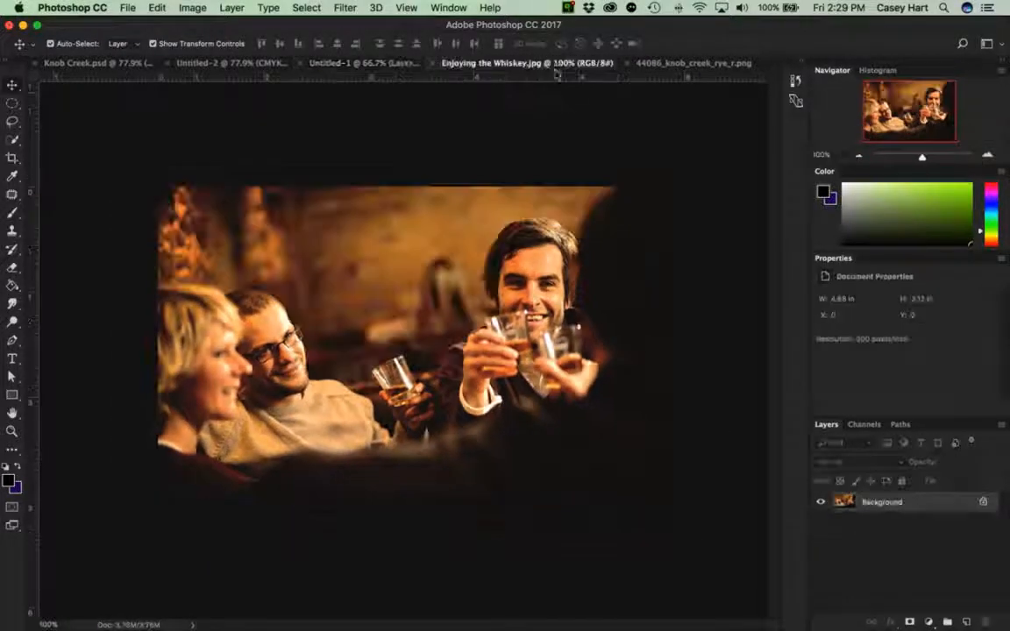
In Untitled-1, shift the masked Layer 2 copy over the black rectangle to inspect the cutout, and return to Untitled-2.
click(350, 63)
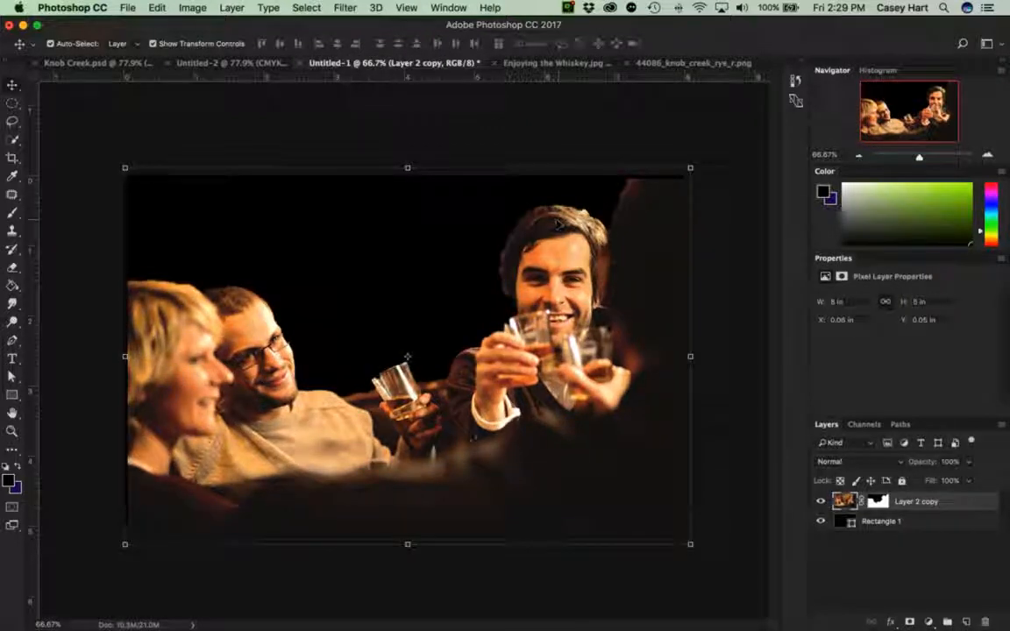
drag(267, 430, 260, 428)
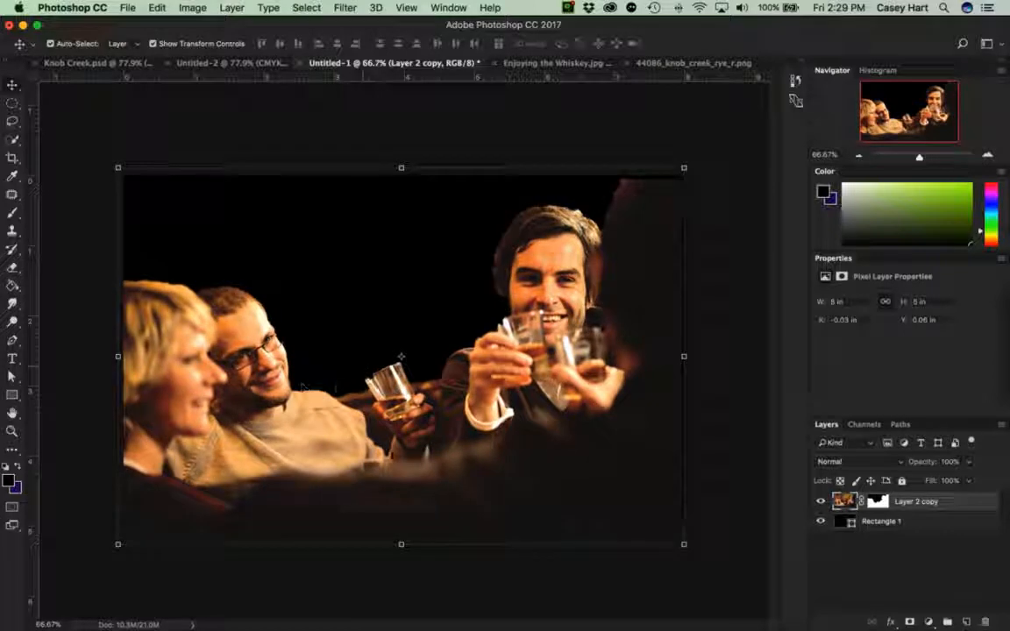
drag(350, 406, 355, 406)
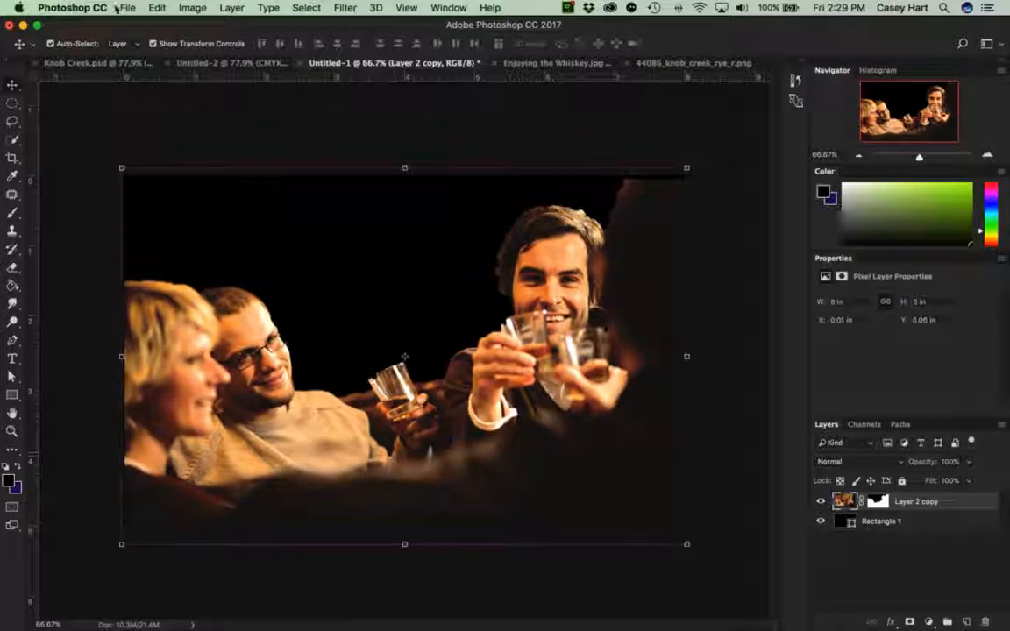
click(191, 62)
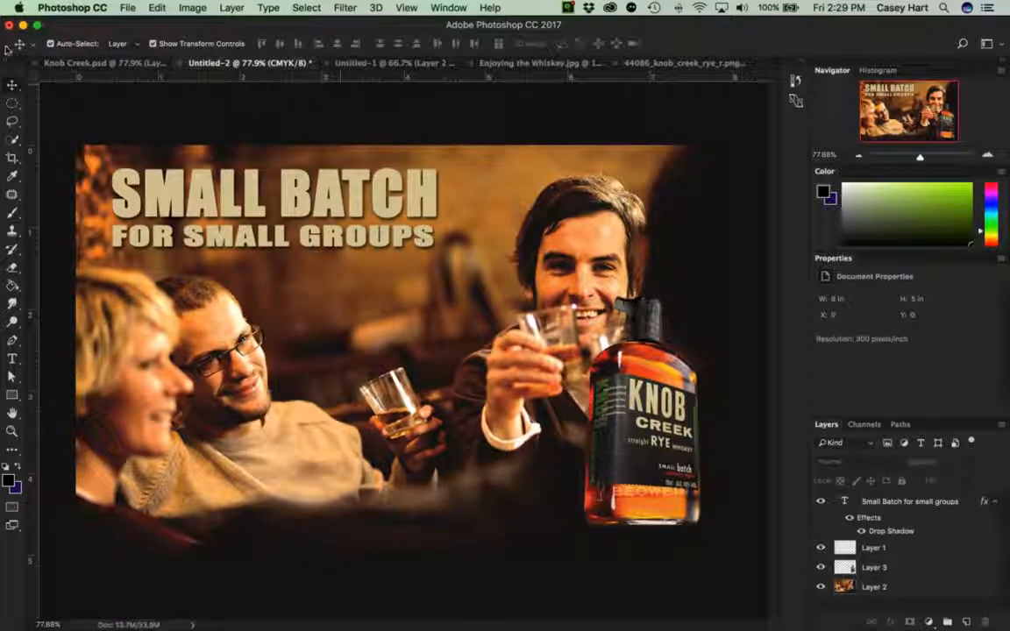
Compare the layout with Knob Creek.psd, and in Untitled-2 hide the headline text, Layer 1 and Layer 3 so only the photo remains.
click(76, 65)
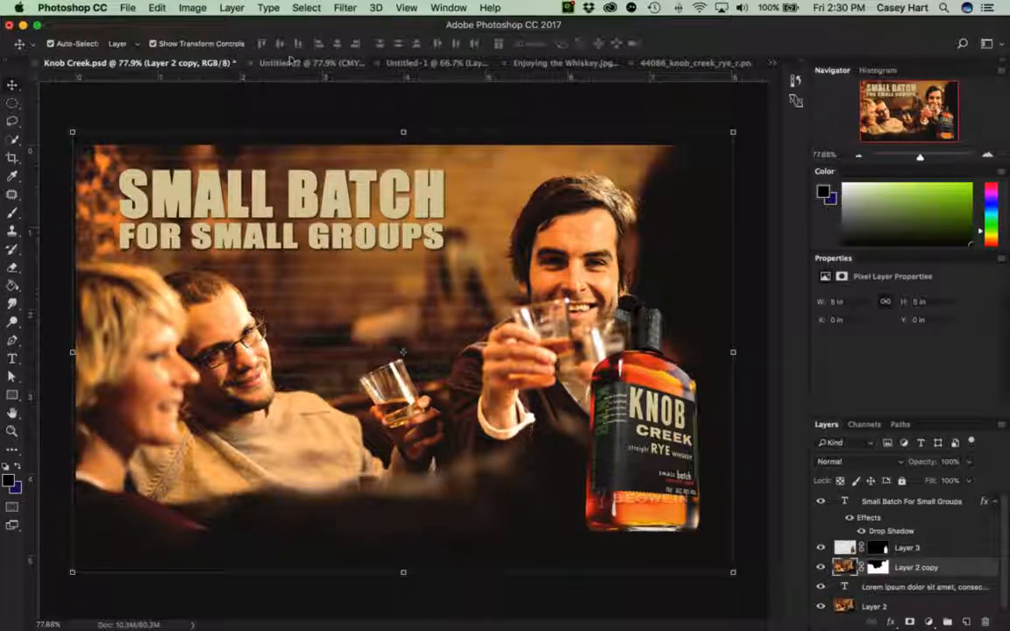
click(262, 61)
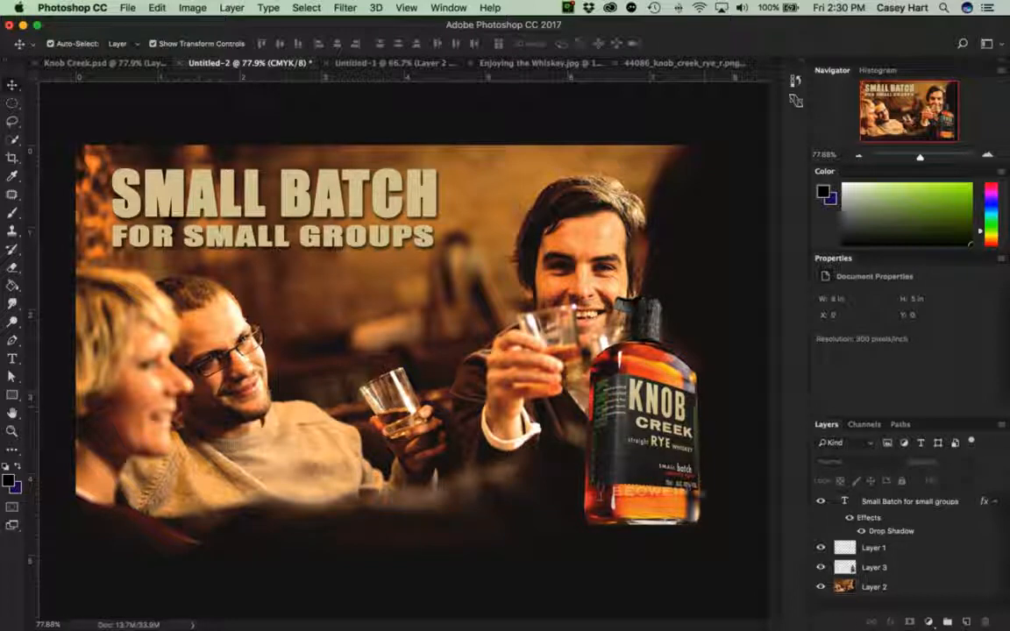
click(820, 500)
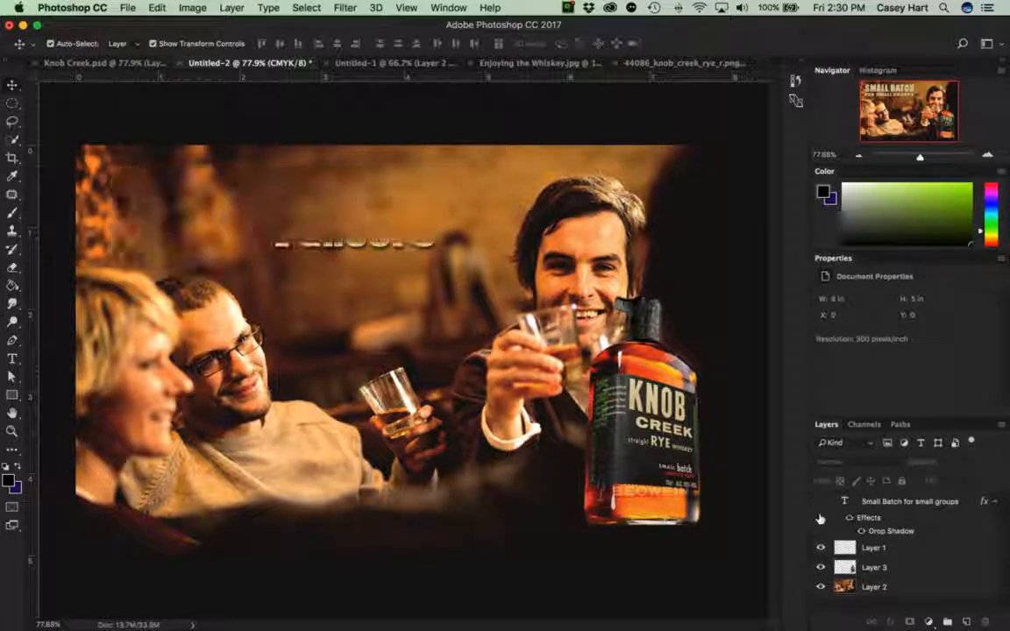
click(819, 547)
click(819, 567)
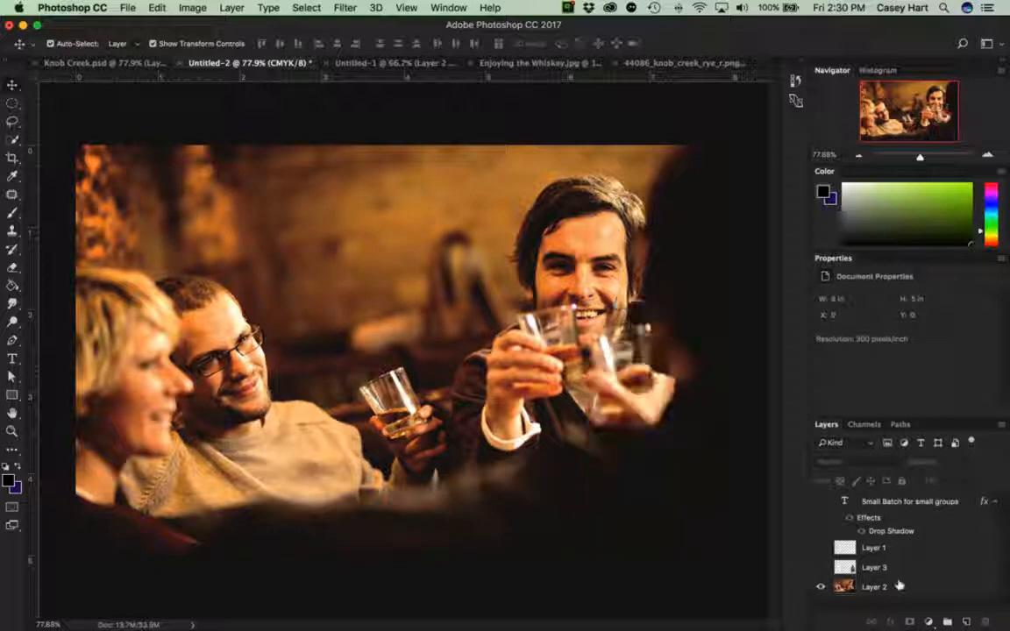
click(820, 501)
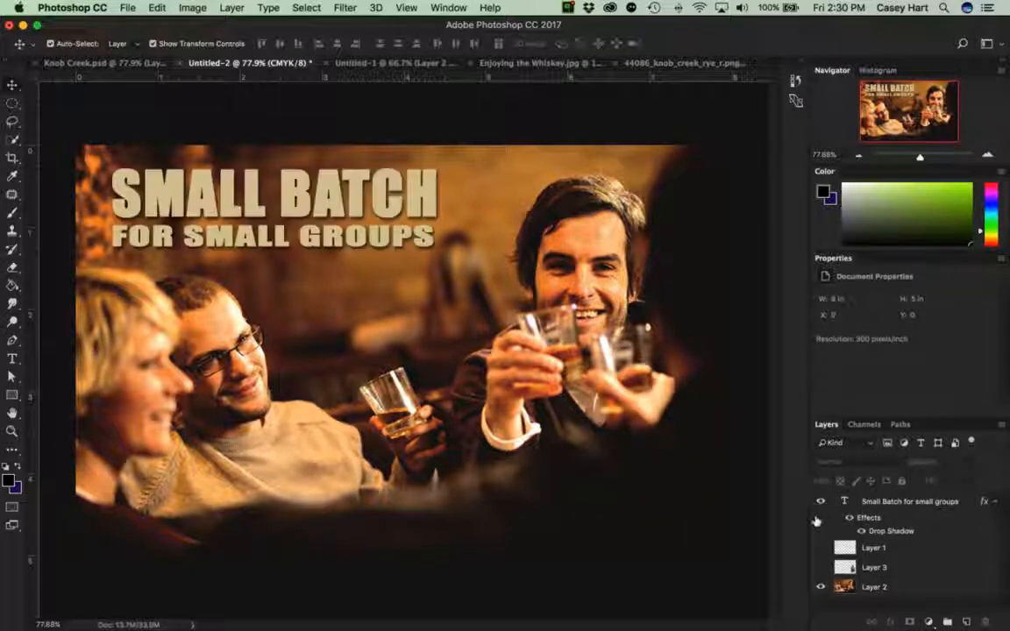
click(821, 501)
Open Layer 2 in Select and Mask from the Quick Selection tool and set the preview transparency to 39%.
click(894, 588)
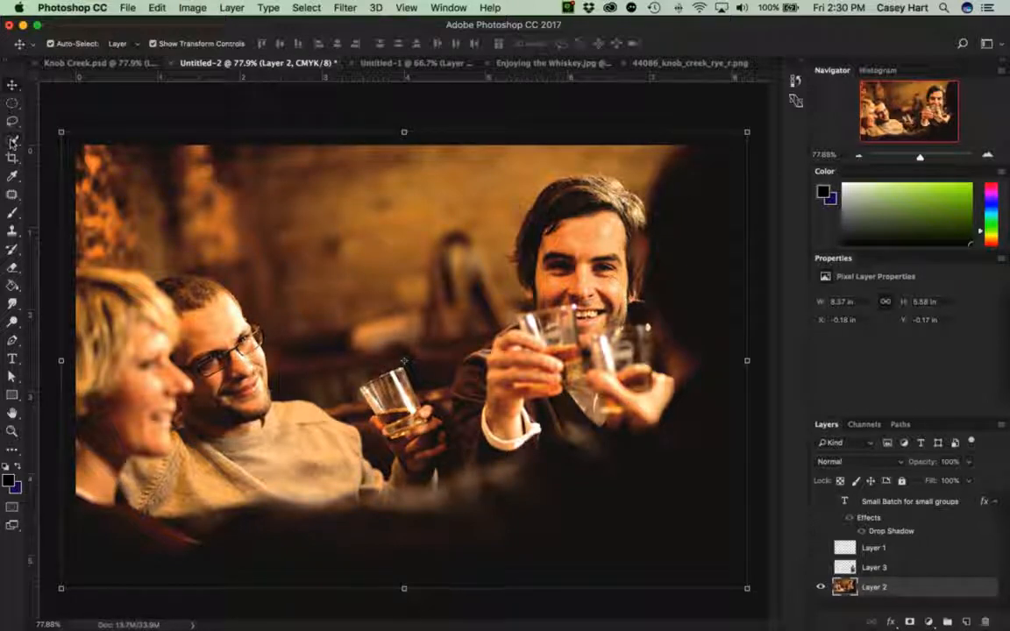
click(14, 140)
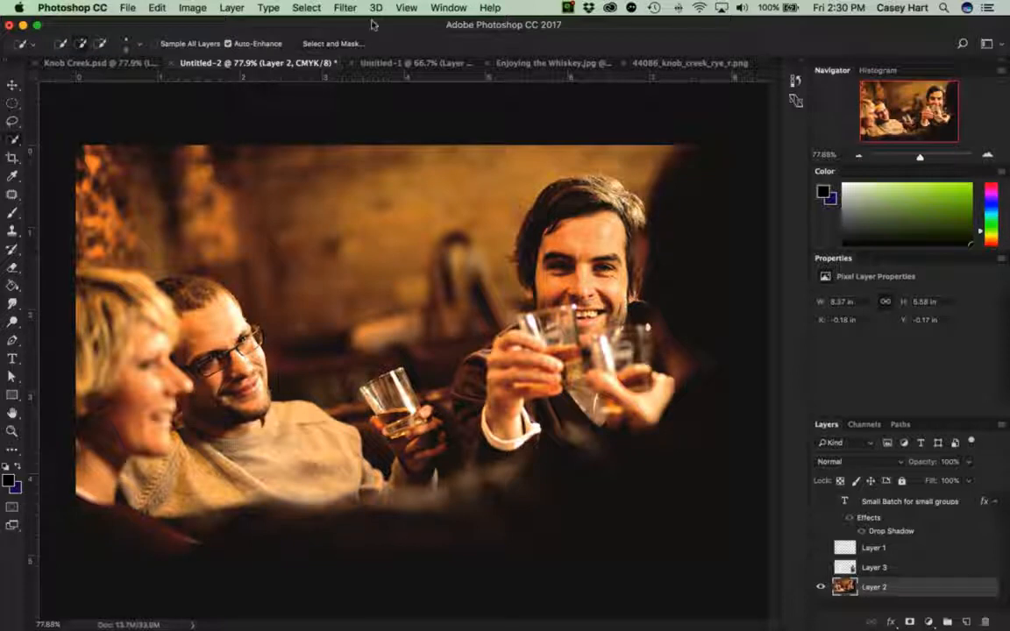
click(326, 44)
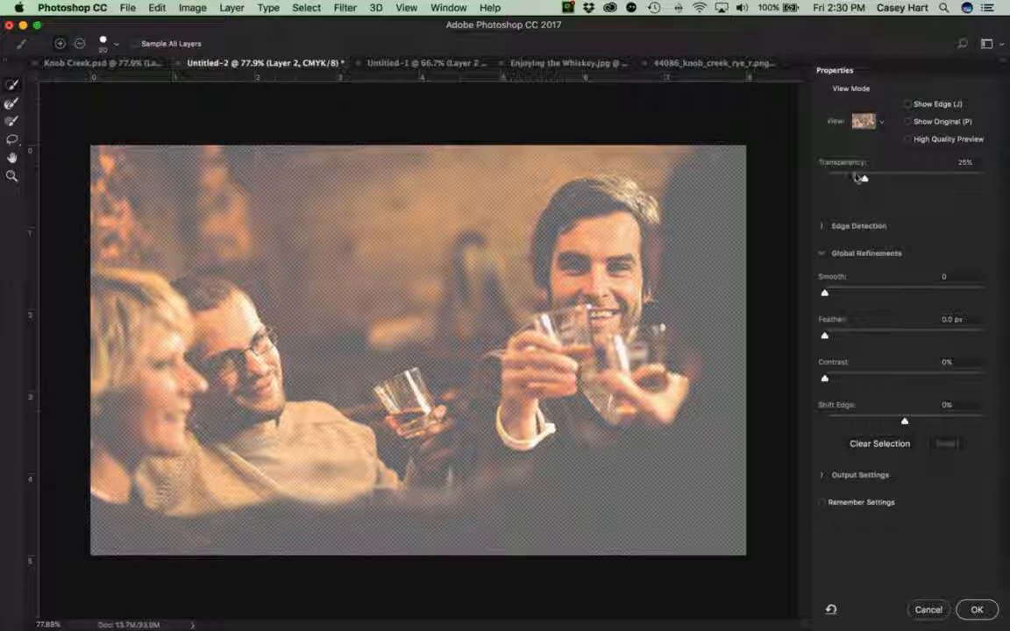
drag(863, 178, 885, 177)
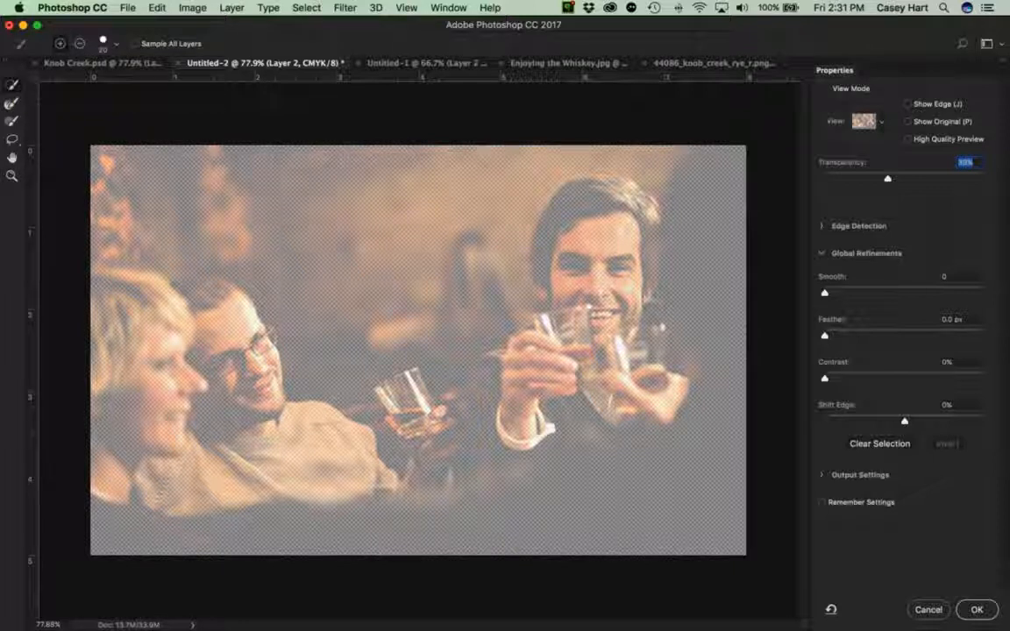
Quick-select the toasting man's hair, face, shirt front and raised hand with the glass.
mouse_move(586, 209)
mouse_down()
mouse_move(606, 296)
mouse_move(562, 202)
mouse_up()
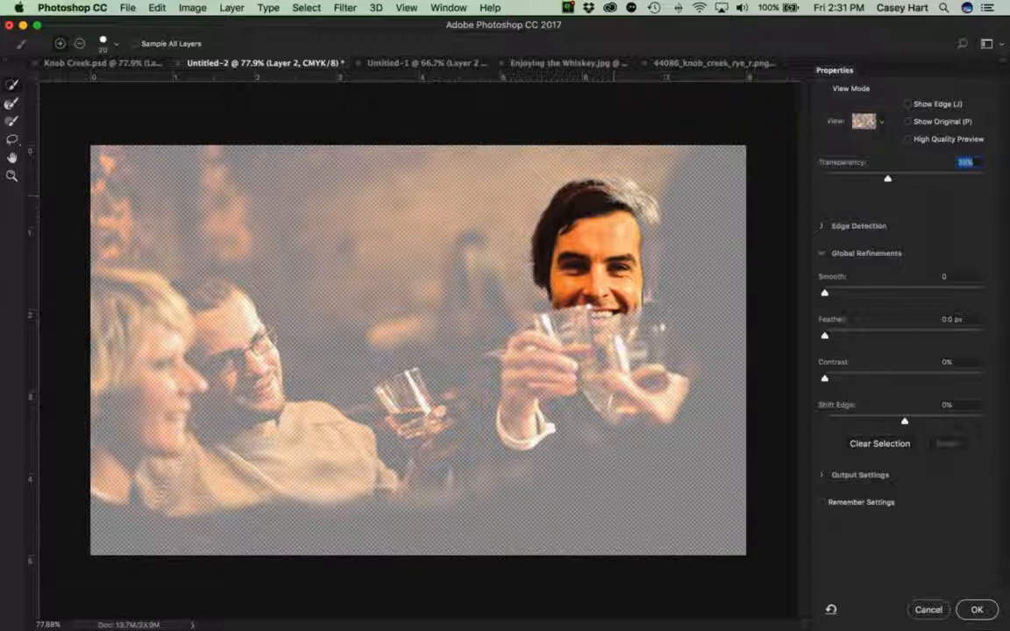
drag(646, 229, 647, 308)
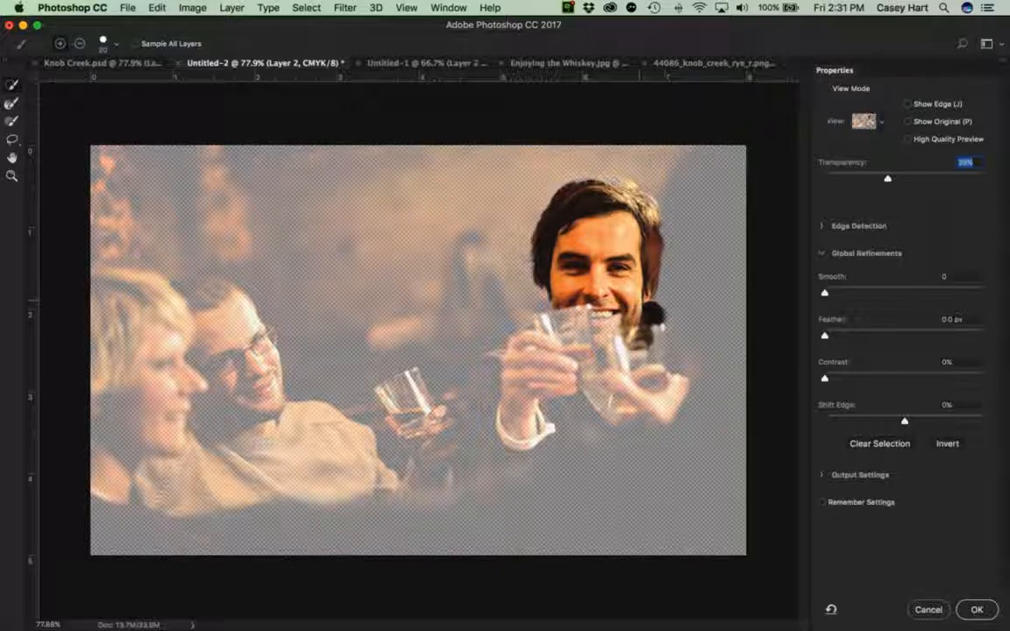
drag(606, 319, 603, 332)
drag(602, 396, 563, 420)
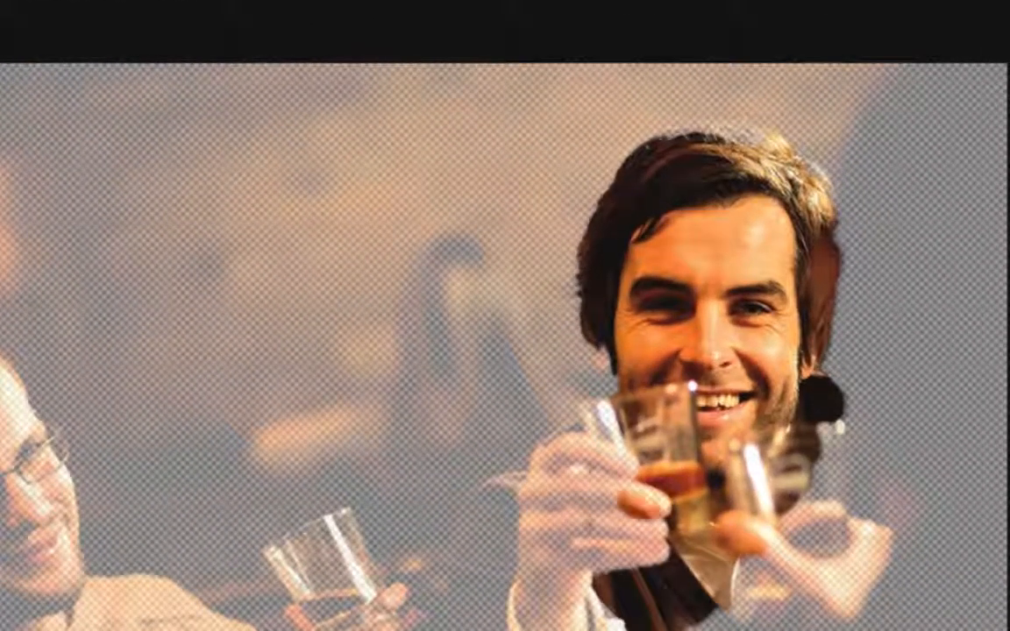
click(585, 510)
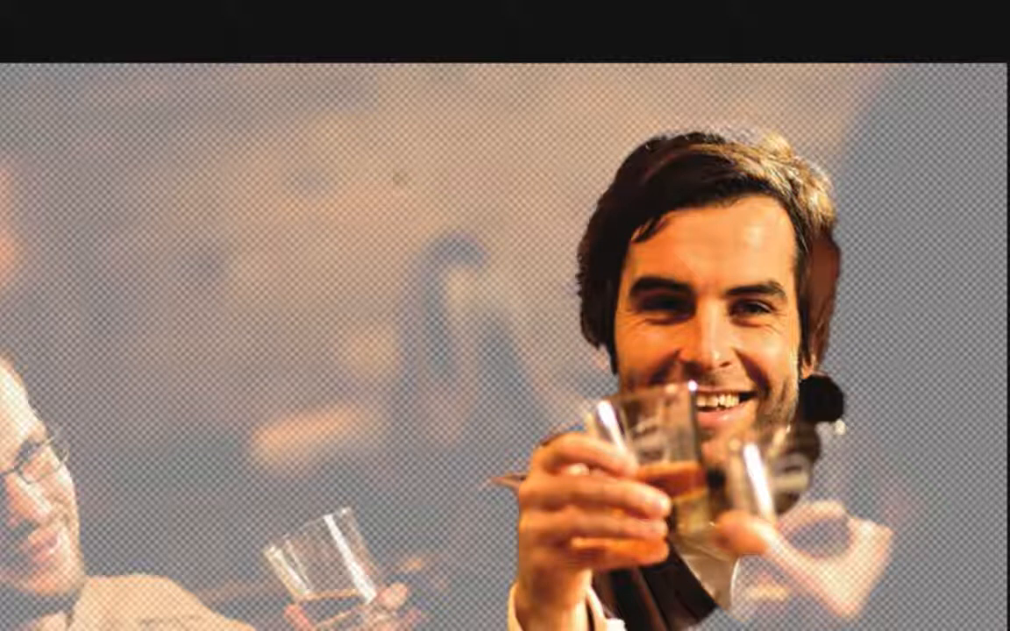
With an 80 px brush, add the toasting man's sweater and the dark foreground figure to the selection, and subtract the wall patch above his head.
key(bracketright)
key(bracketright)
key(bracketright)
key(bracketright)
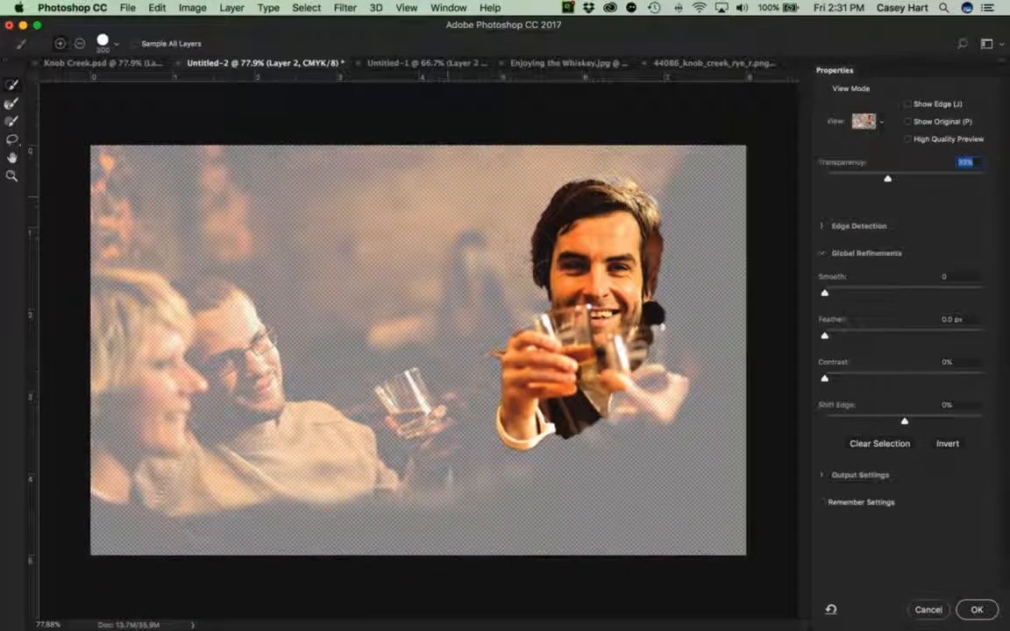
key(bracketleft)
key(bracketleft)
key(bracketleft)
key(bracketleft)
click(491, 375)
mouse_move(492, 377)
mouse_down()
mouse_move(469, 442)
mouse_move(484, 466)
mouse_move(531, 477)
mouse_up()
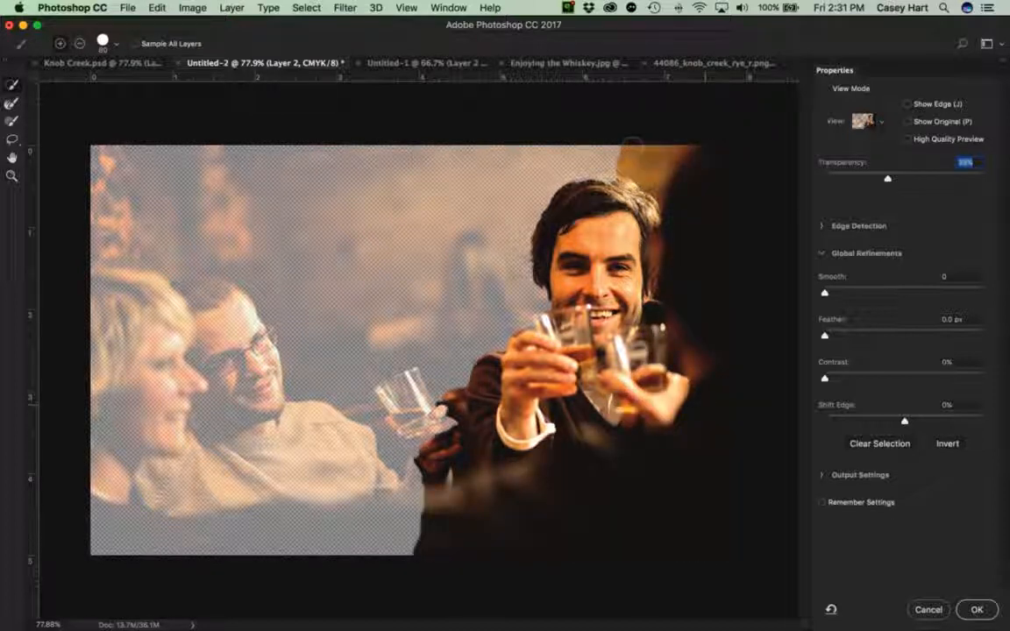
alt+click(637, 152)
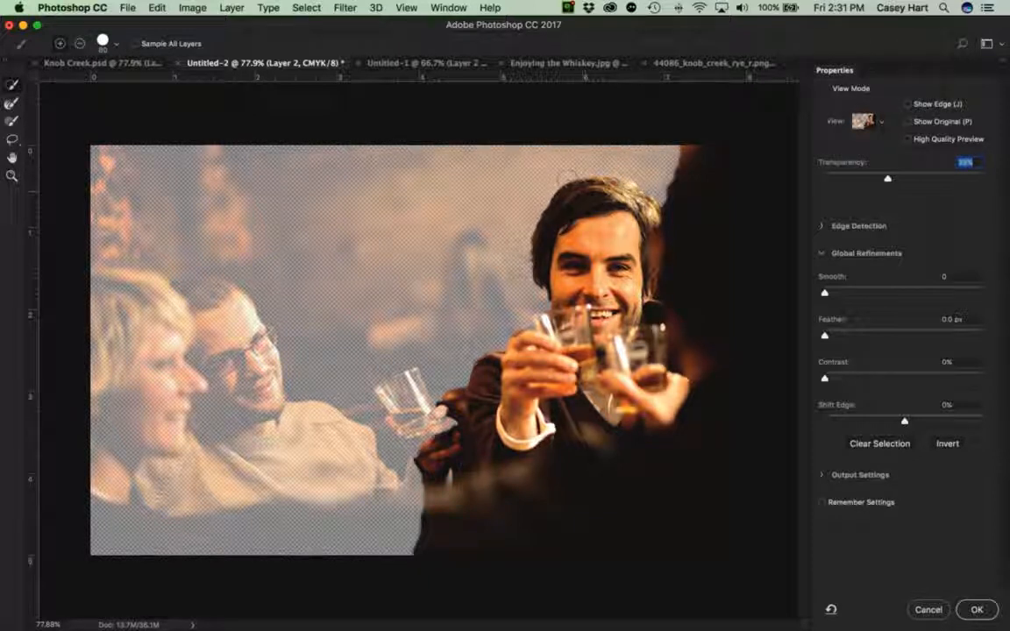
Add the blonde woman, the man with glasses and the hand holding the middle glass to the selection.
mouse_move(373, 447)
mouse_down()
mouse_move(346, 468)
mouse_move(316, 474)
mouse_move(223, 438)
mouse_move(256, 431)
mouse_move(219, 368)
mouse_move(233, 335)
mouse_move(127, 294)
mouse_move(131, 385)
mouse_move(149, 438)
mouse_up()
mouse_move(149, 366)
mouse_down()
mouse_move(131, 294)
mouse_move(110, 267)
mouse_up()
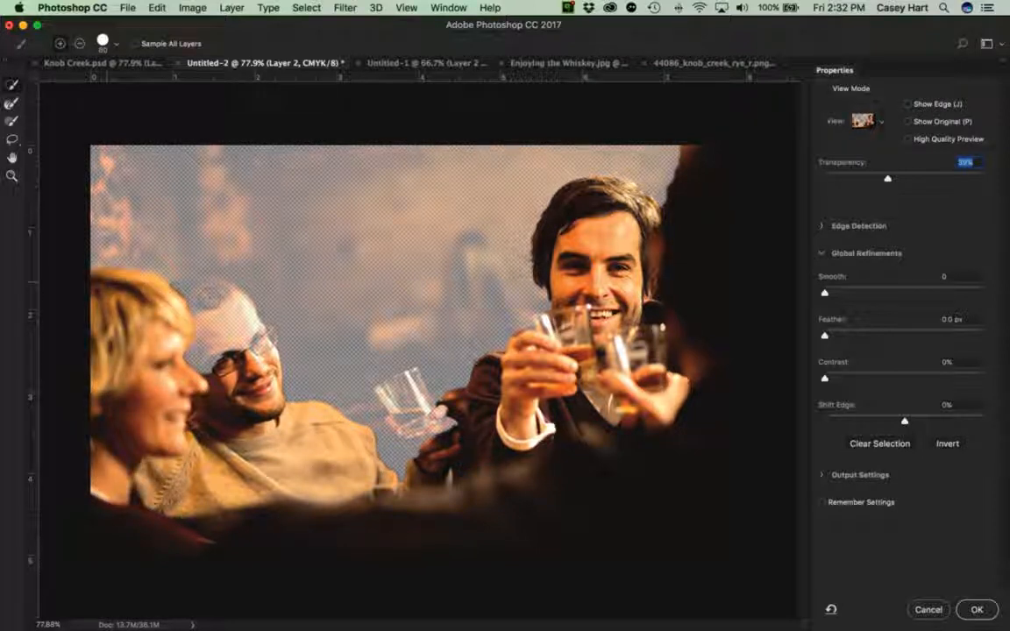
drag(236, 338, 206, 263)
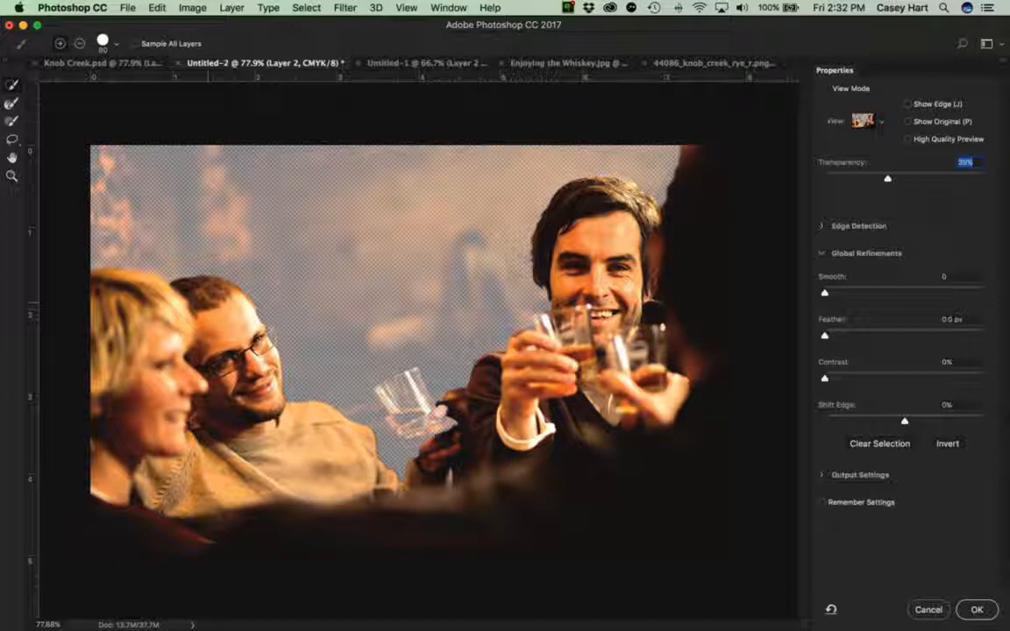
drag(427, 441, 409, 404)
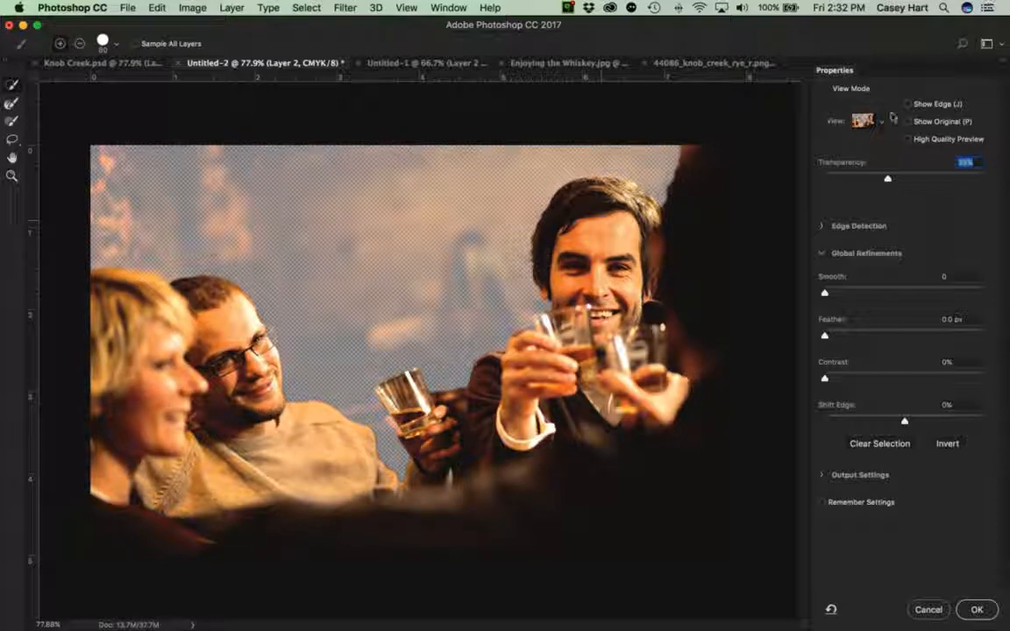
Check the cutout edges at lower and higher preview transparency, and apply the selection to Layer 2 as a layer mask.
drag(885, 178, 847, 177)
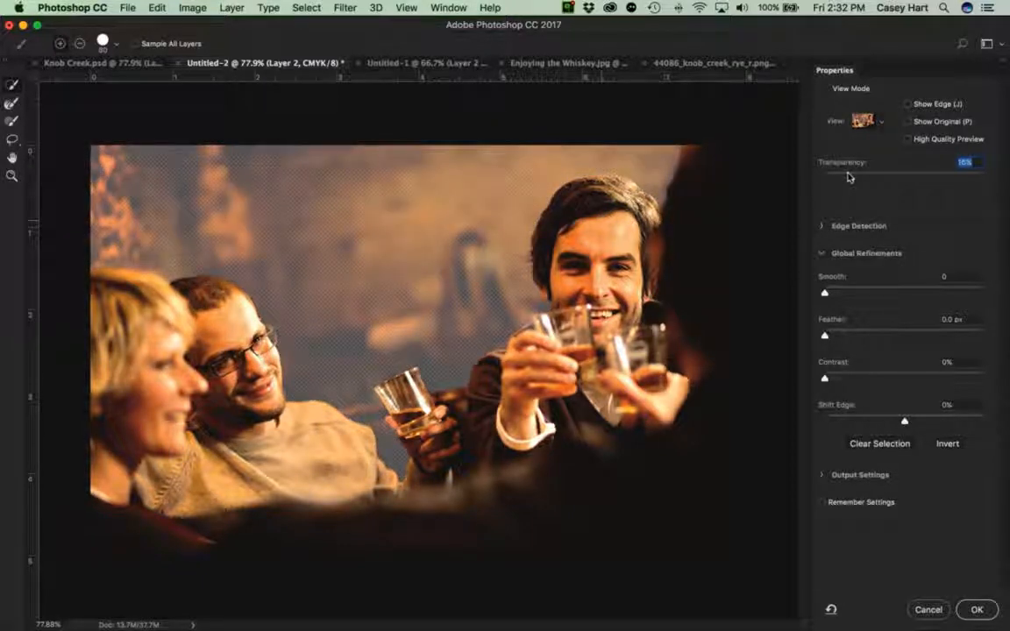
drag(843, 178, 892, 178)
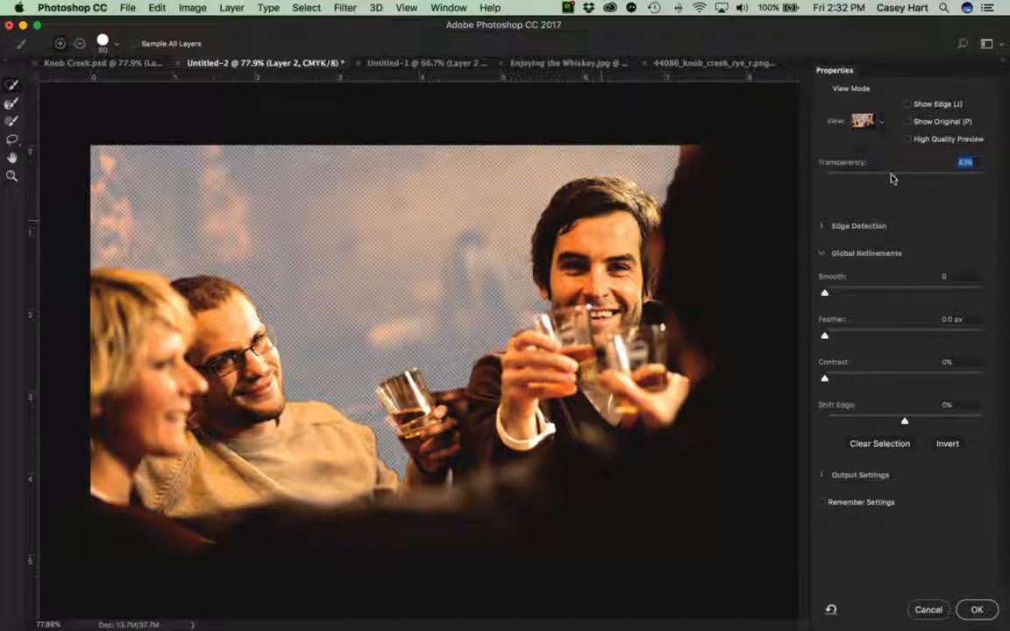
click(969, 609)
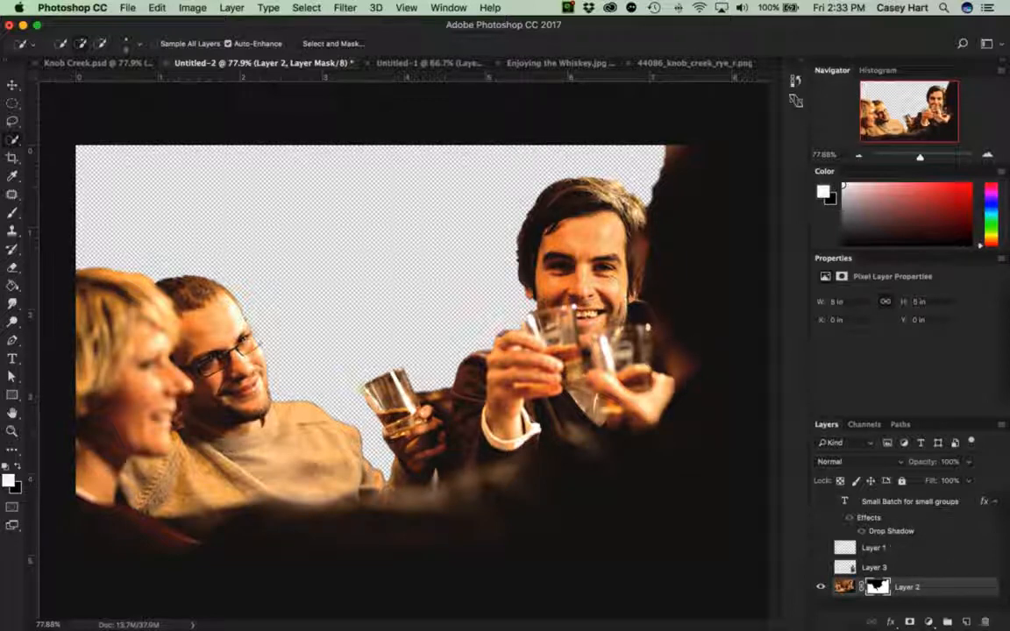
Duplicate the masked Layer 2 as Layer 2 copy, and delete the layer mask from the original Layer 2.
right_click(934, 587)
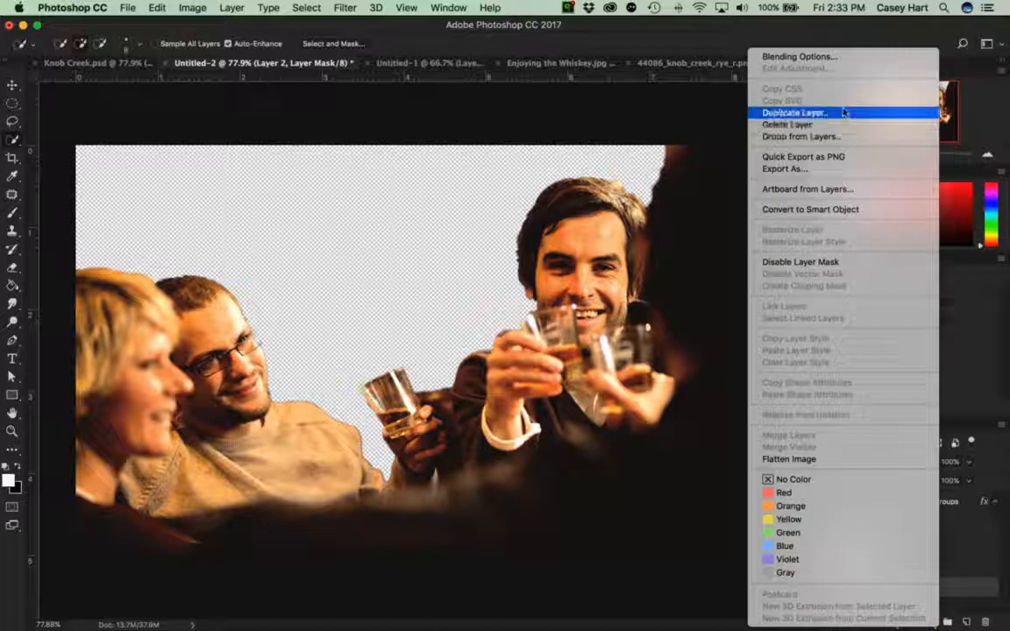
click(844, 112)
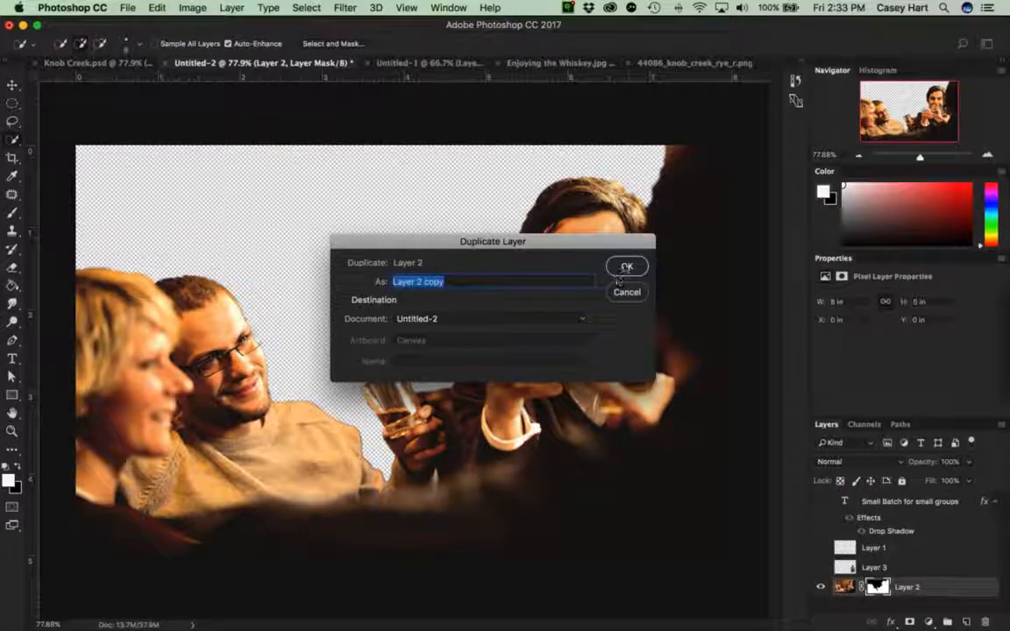
click(626, 266)
click(877, 606)
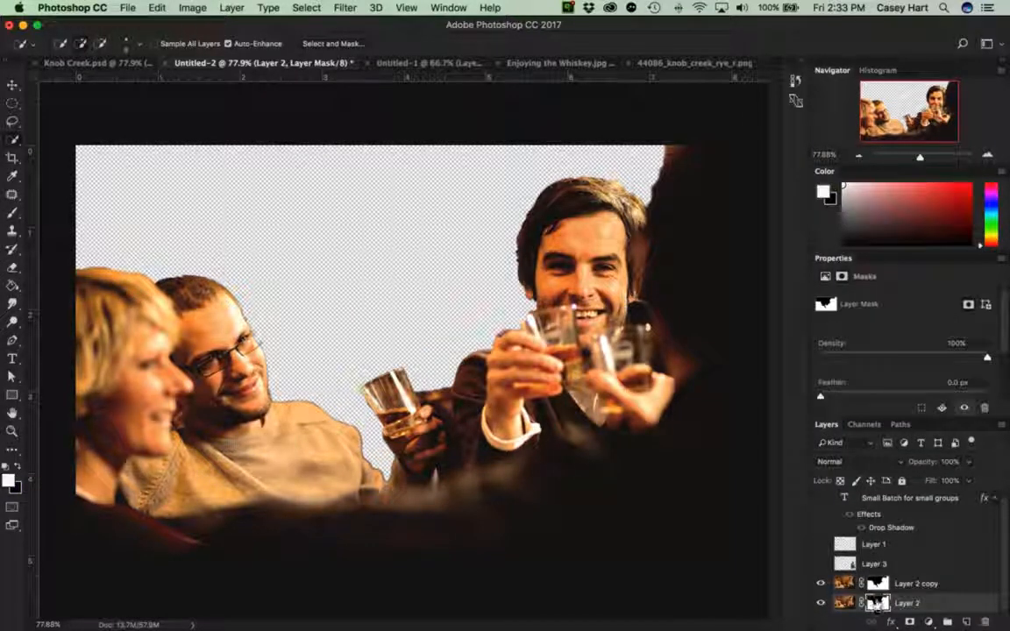
right_click(877, 605)
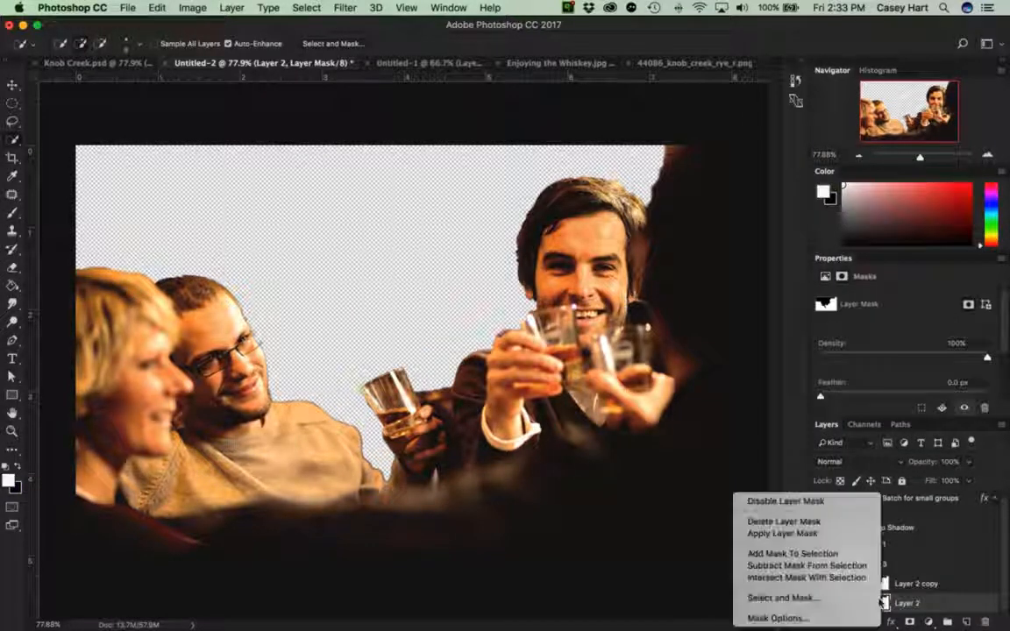
click(793, 522)
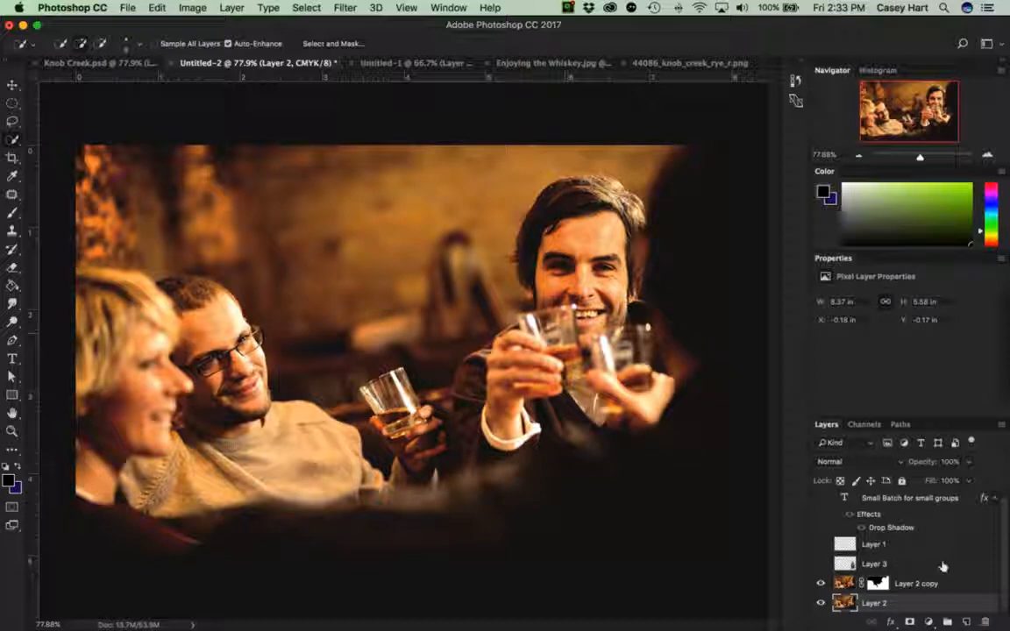
Shift the masked Layer 2 copy over the full photo to inspect the cutout, and undo the move.
click(946, 582)
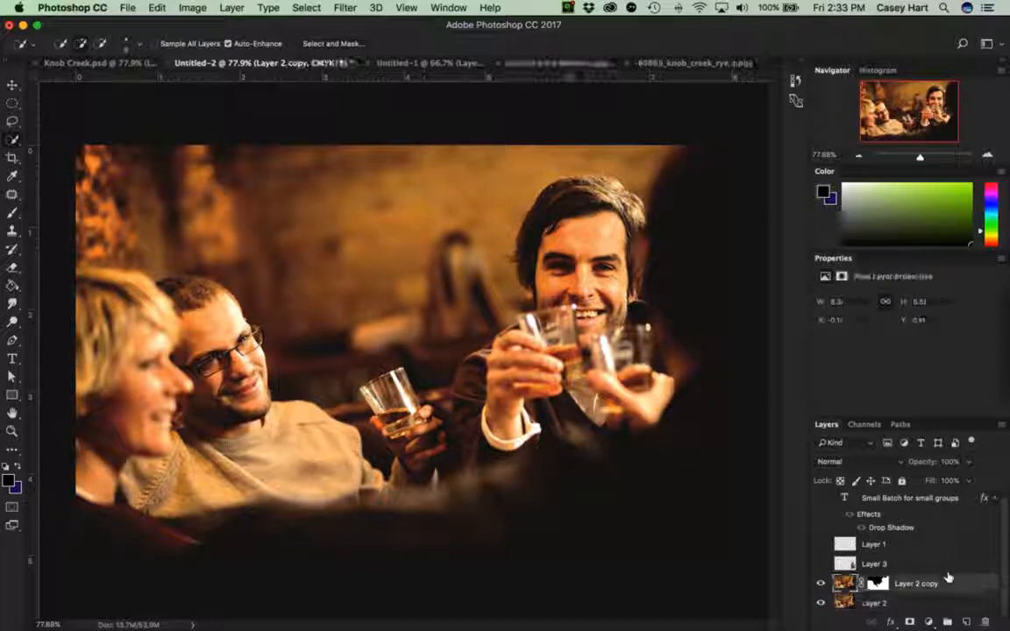
click(13, 85)
drag(492, 394, 555, 441)
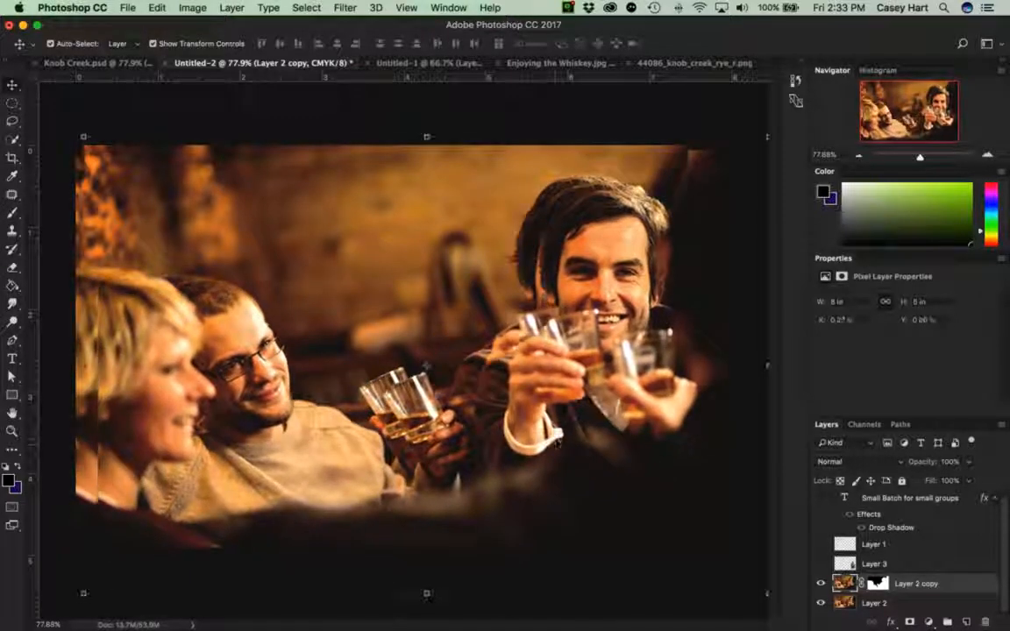
key(super+z)
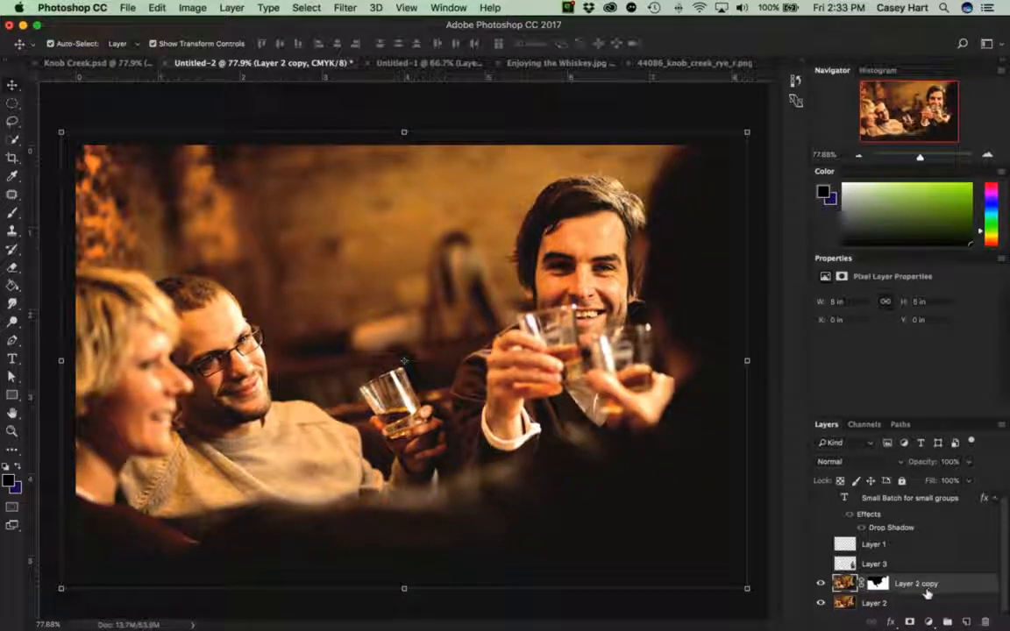
Show Layer 3, stack it between Layer 2 and Layer 2 copy, and move the bottle behind the toasting man.
click(930, 603)
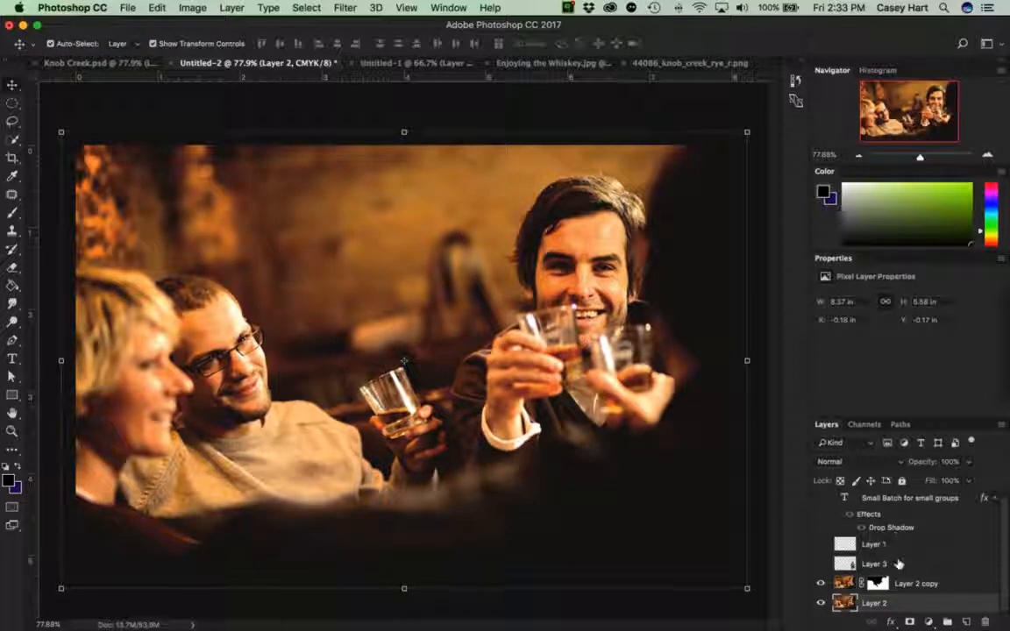
click(824, 564)
click(819, 564)
drag(589, 392, 357, 319)
mouse_move(905, 567)
mouse_down()
mouse_move(901, 593)
mouse_move(897, 584)
mouse_up()
drag(409, 285, 488, 279)
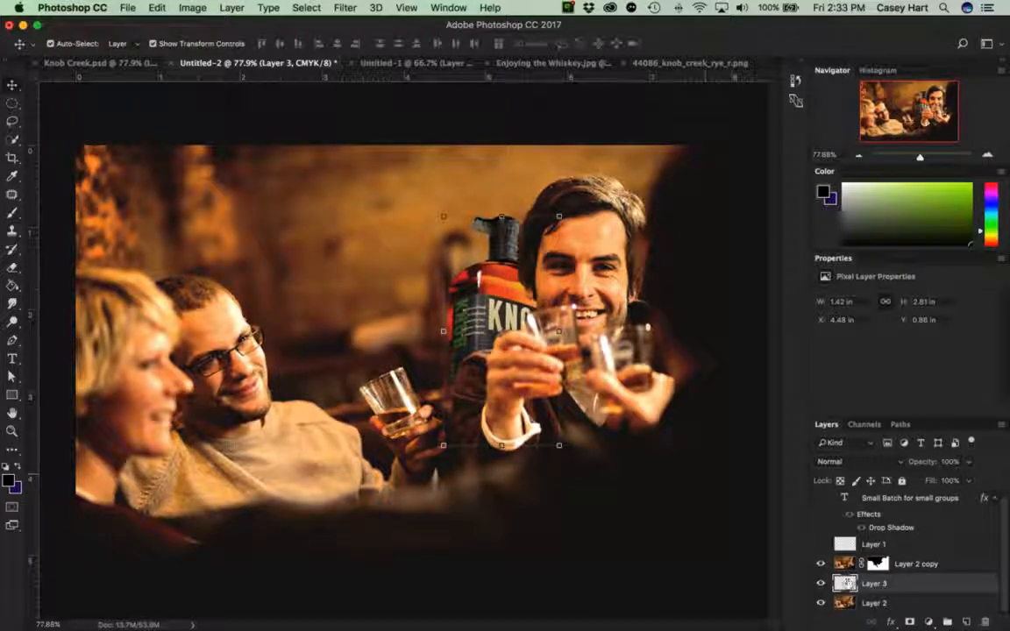
Return the bottle above Layer 2 copy in front of the dark figure at X 6.14 in, Y 2 in, and hide both layers.
drag(867, 583, 889, 559)
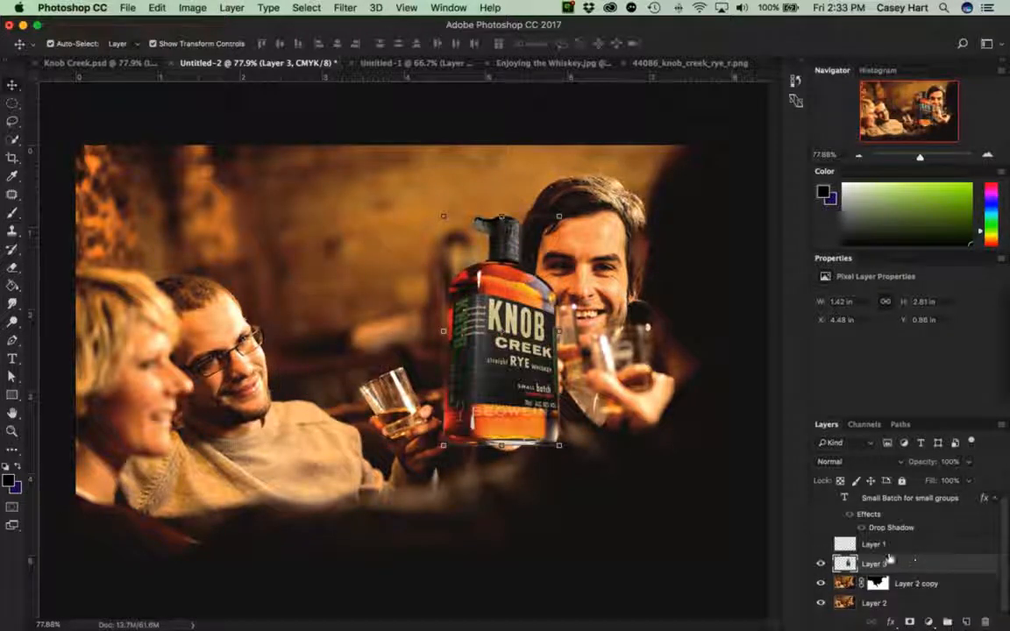
drag(486, 300, 622, 390)
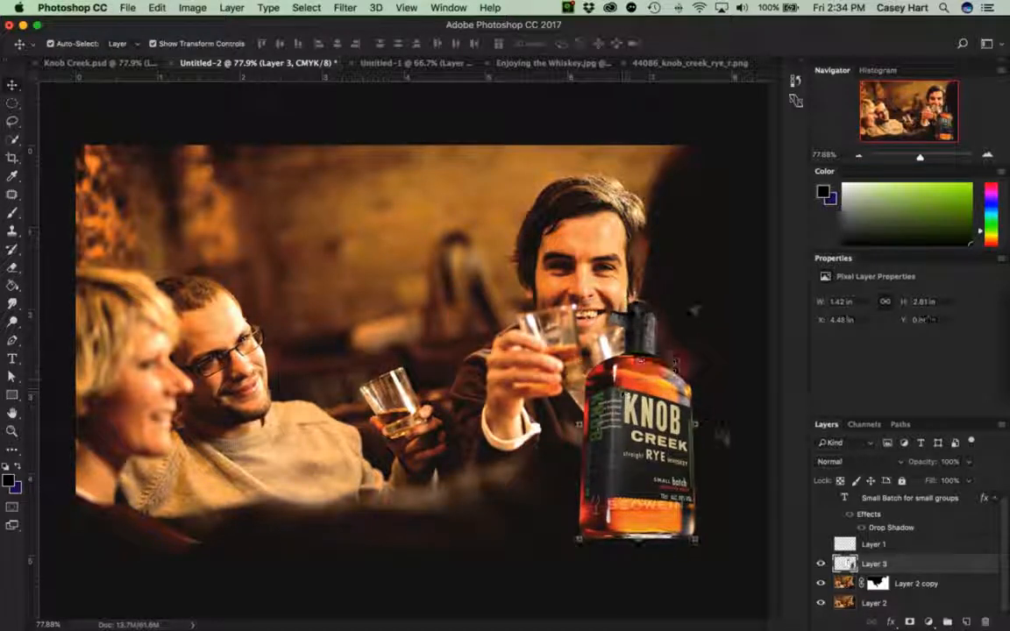
click(819, 563)
click(821, 583)
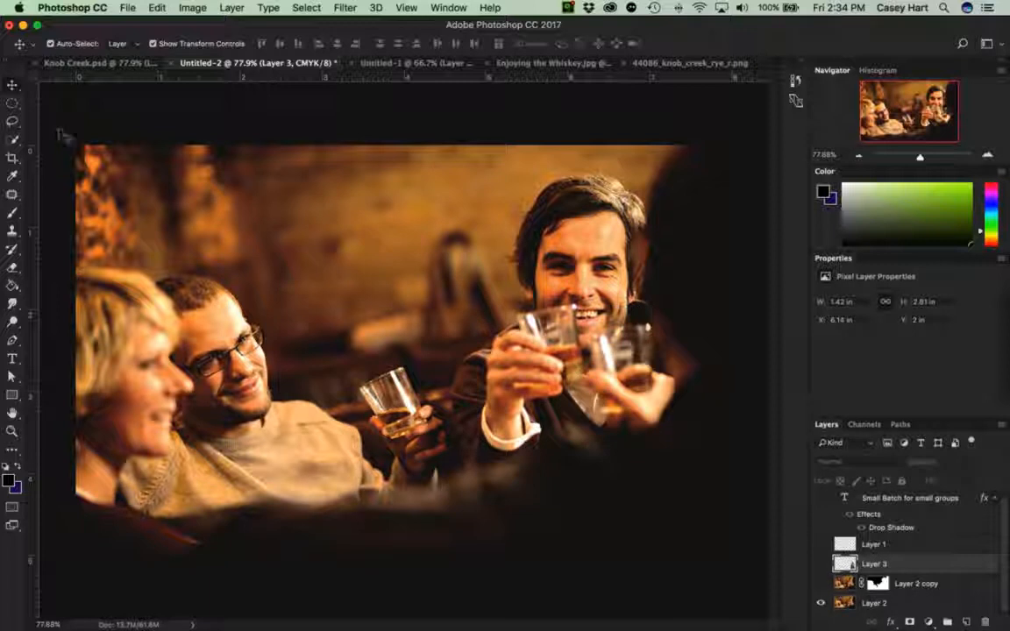
Draw a paragraph text box about 8.29 × 5.21 in over the whole canvas and fill it with Lorem Ipsum placeholder text.
key(t)
drag(53, 118, 733, 559)
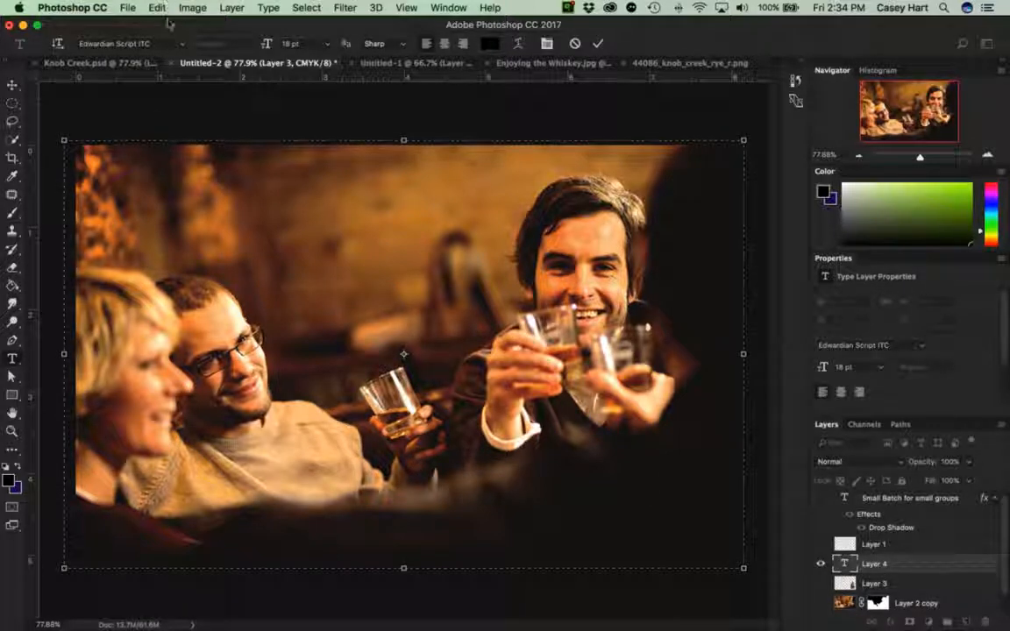
click(254, 8)
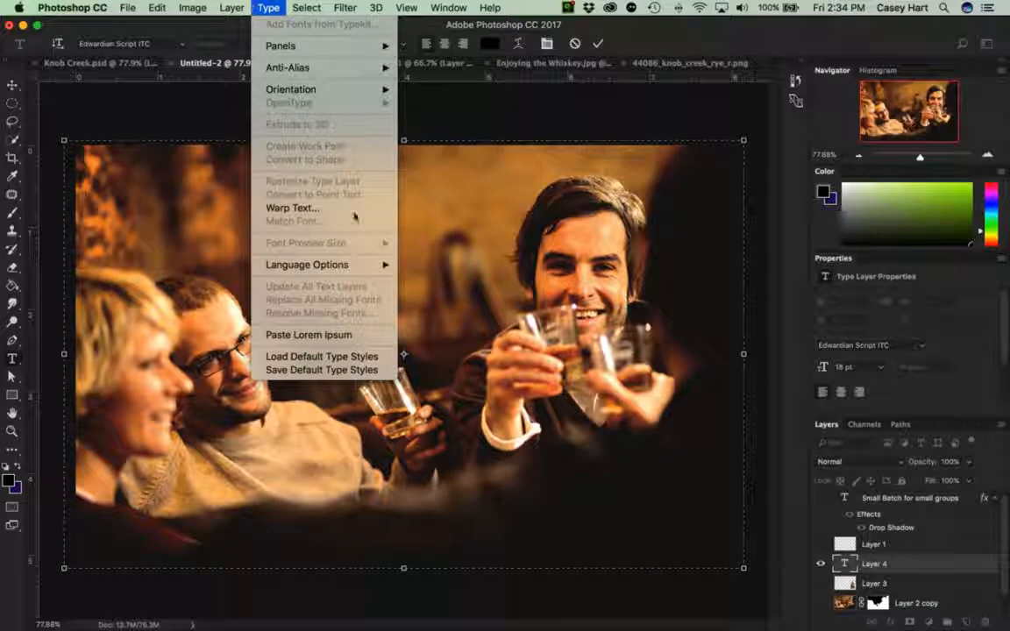
click(332, 340)
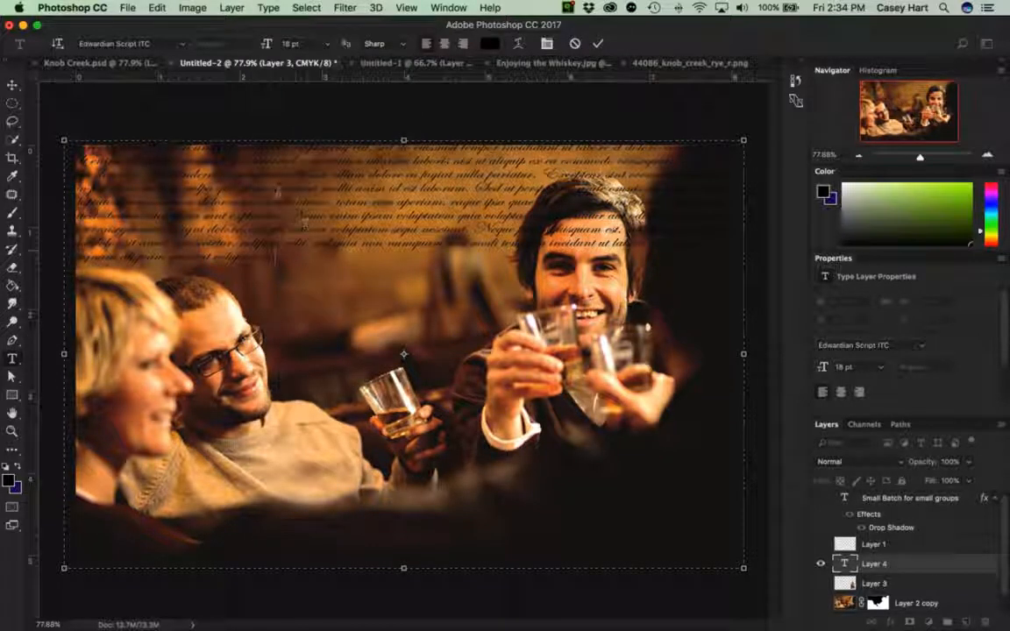
Add more Lorem Ipsum repeatedly until the script text fills the full-canvas text box.
click(242, 6)
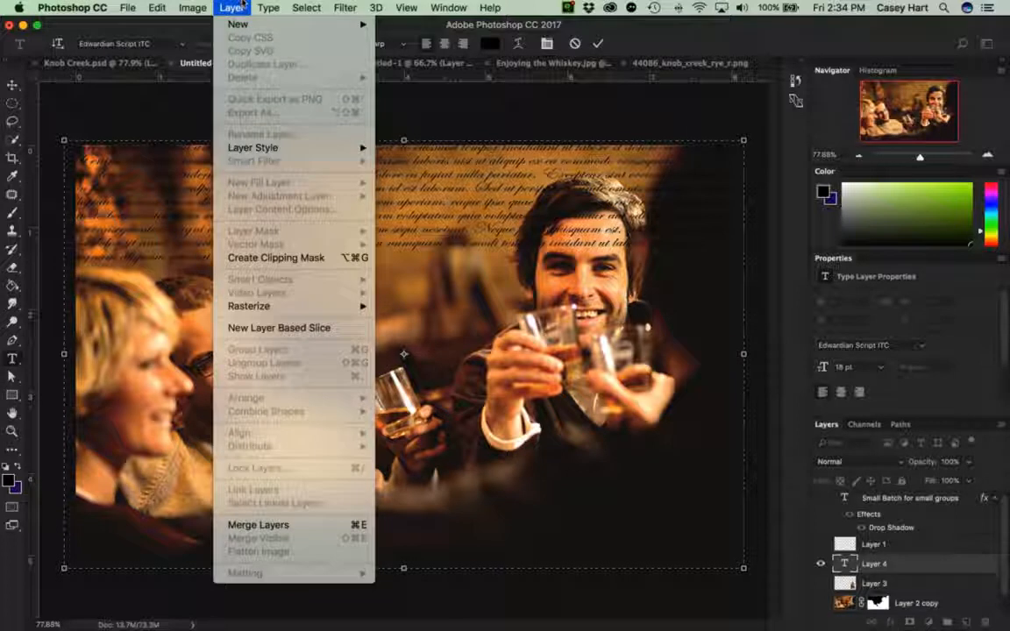
mouse_move(268, 7)
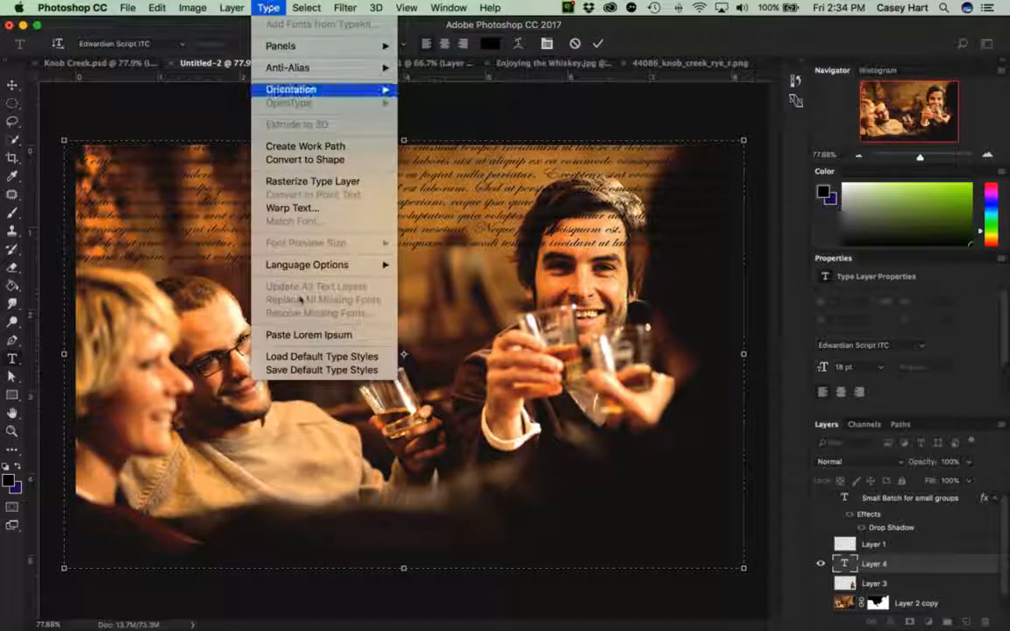
click(298, 338)
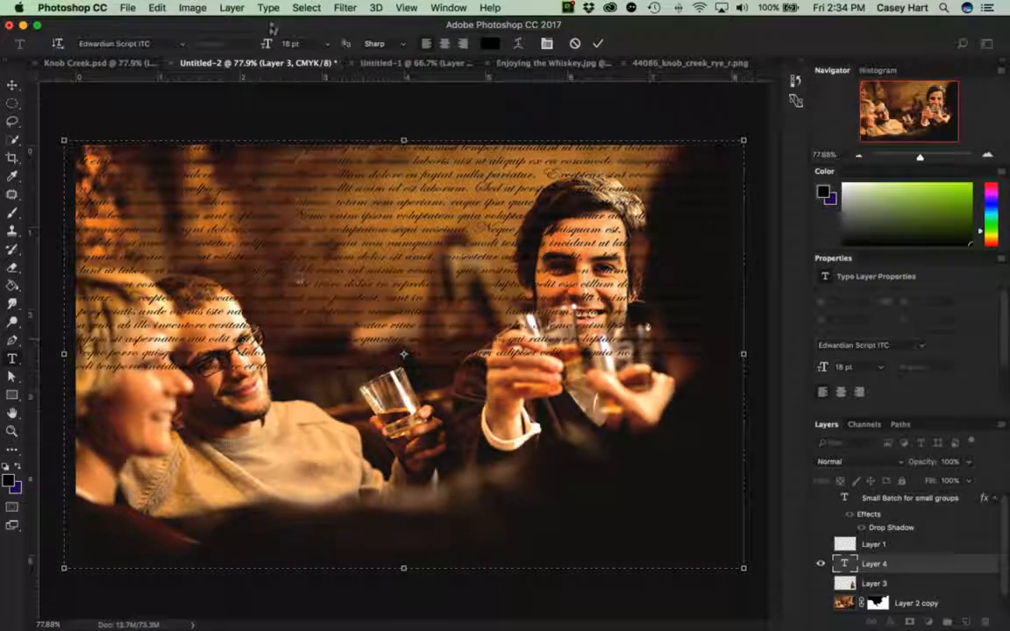
click(266, 8)
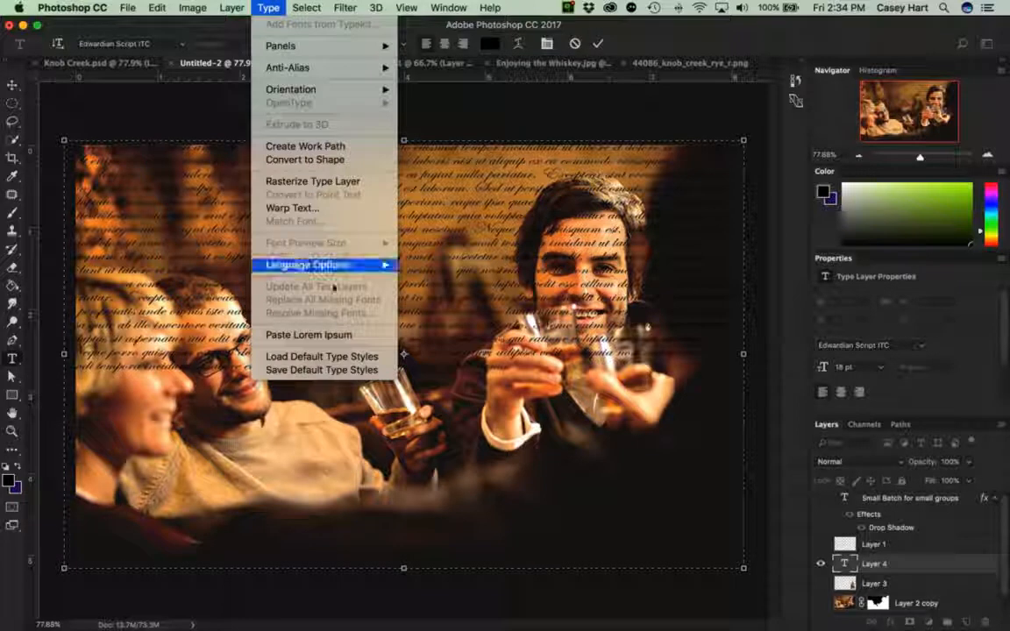
click(302, 335)
click(268, 8)
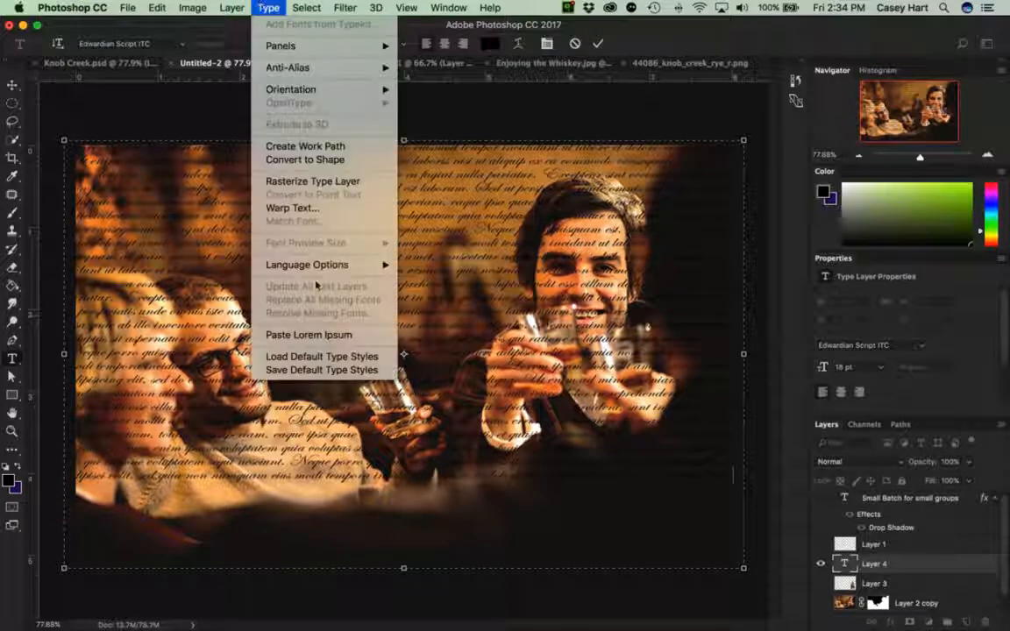
click(308, 335)
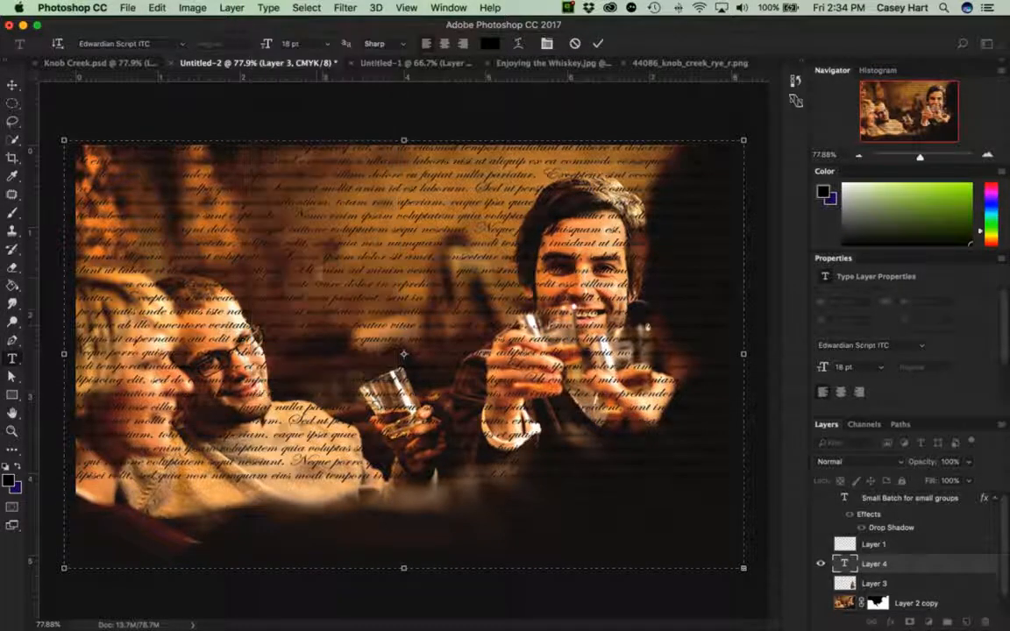
click(265, 7)
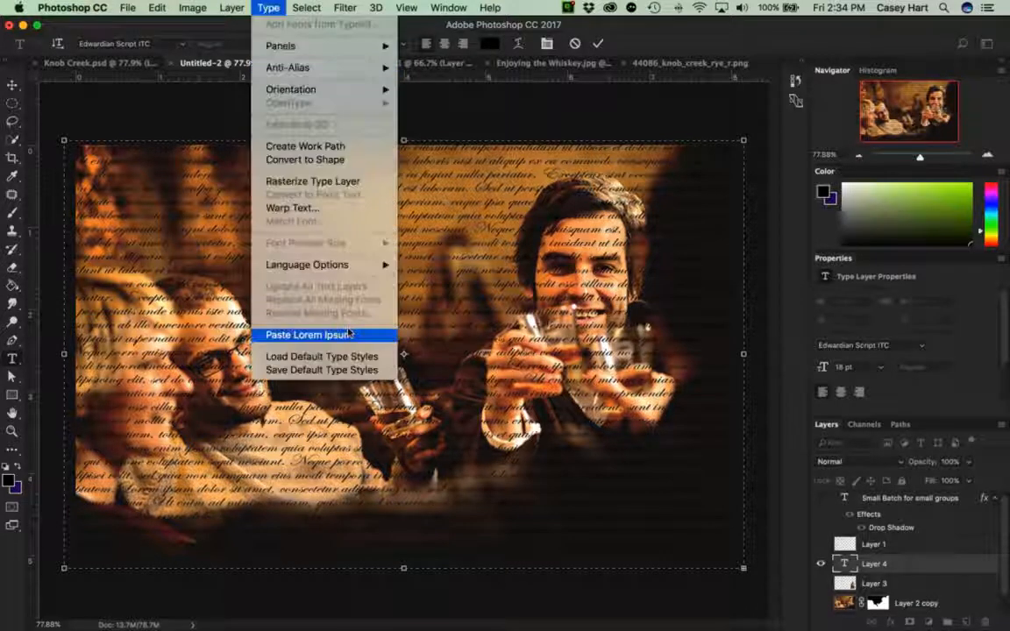
click(339, 335)
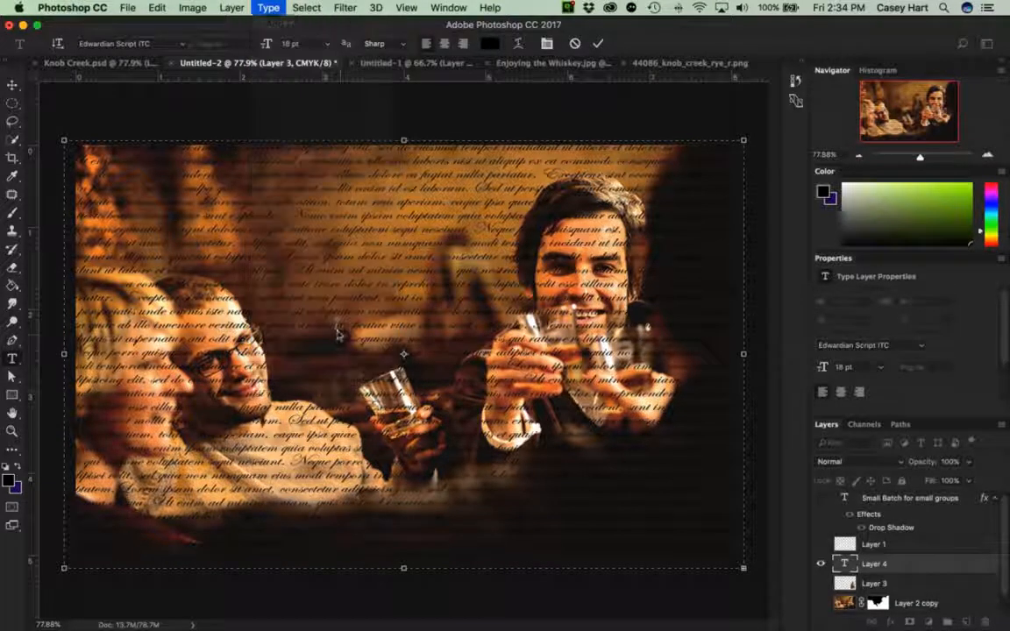
Recolor all of the Lorem Ipsum text white (#ffffff).
key(super+a)
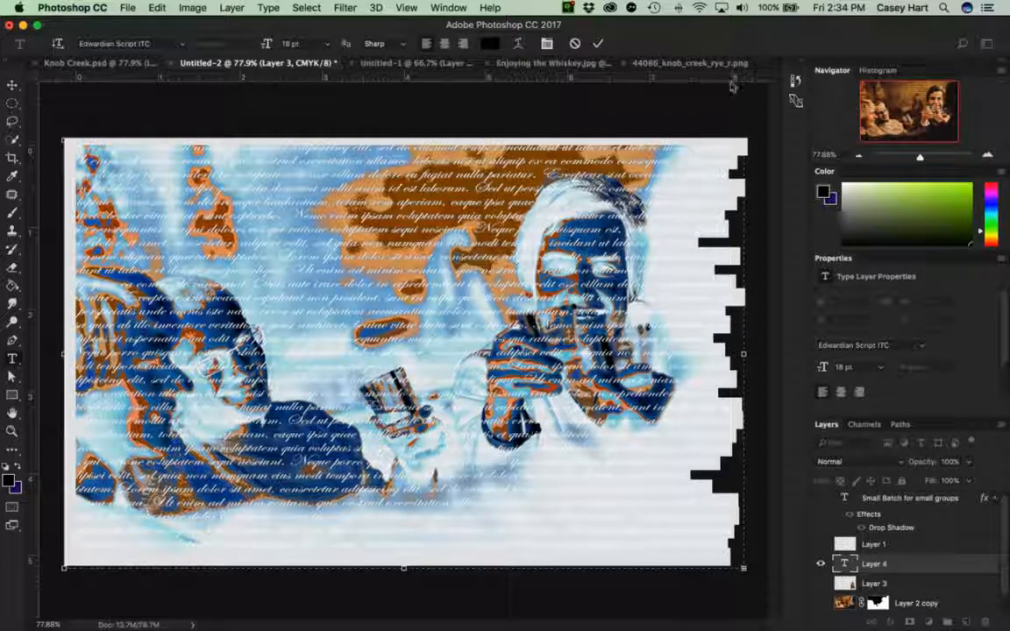
click(489, 43)
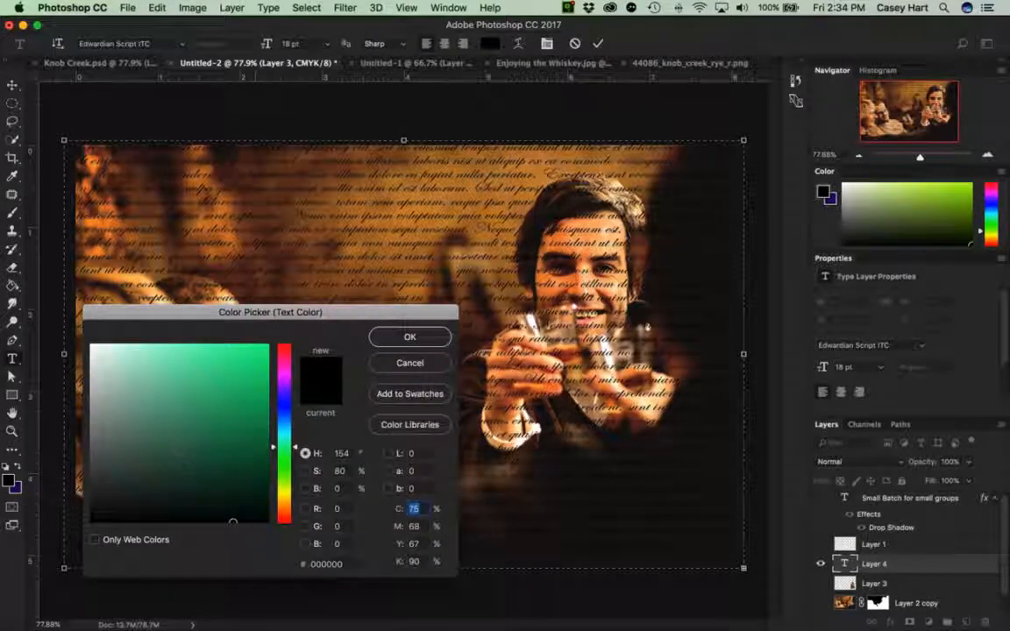
click(92, 347)
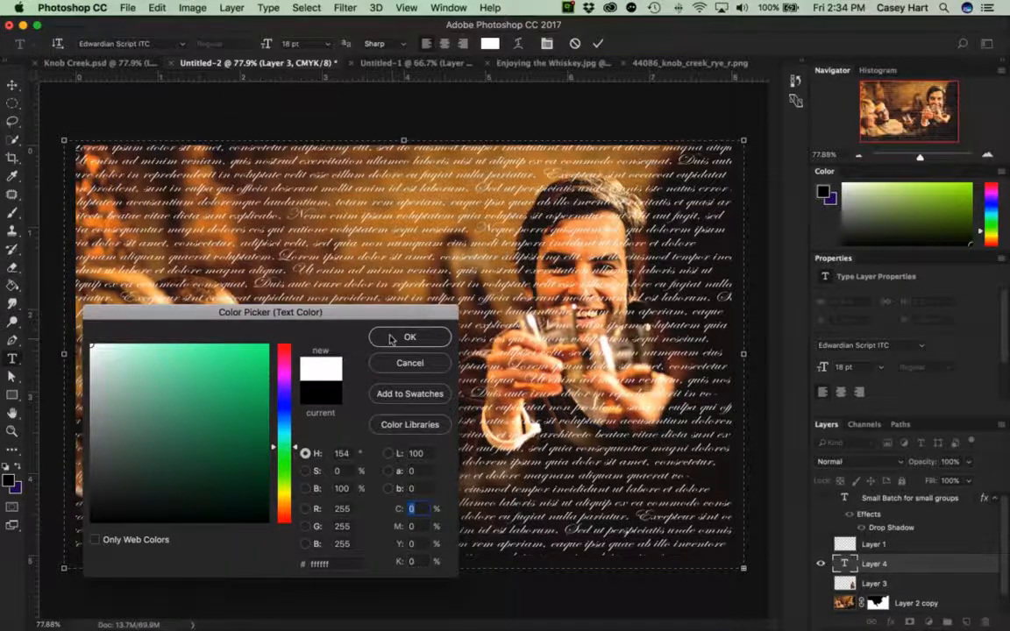
click(391, 340)
Show the Layer 3 bottle and recolor all the Lorem Ipsum text with tan #dccfa3 sampled from the bottle label lettering.
click(817, 586)
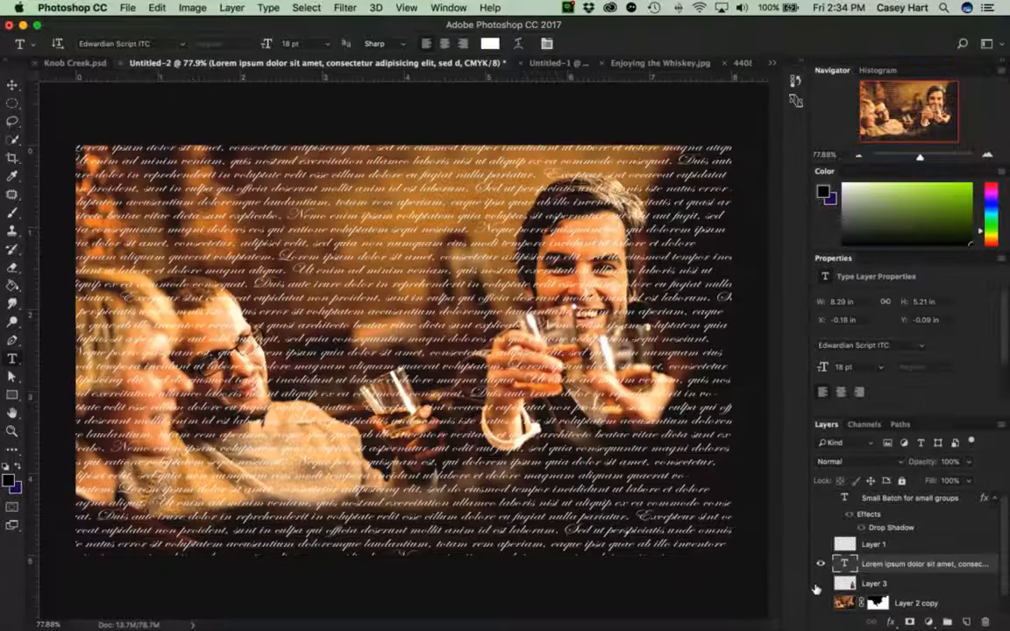
click(818, 585)
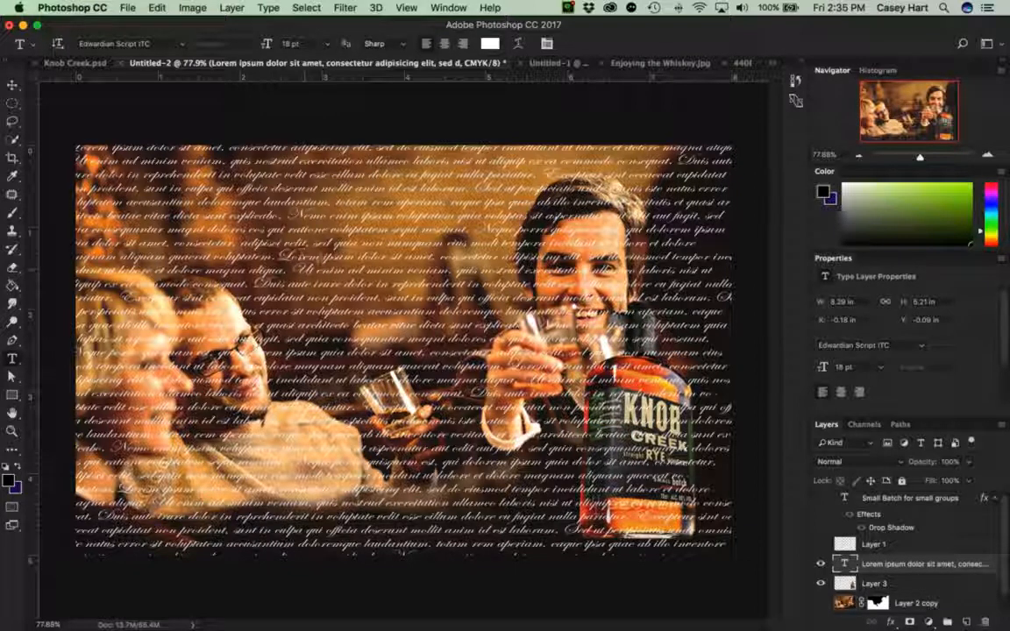
click(287, 229)
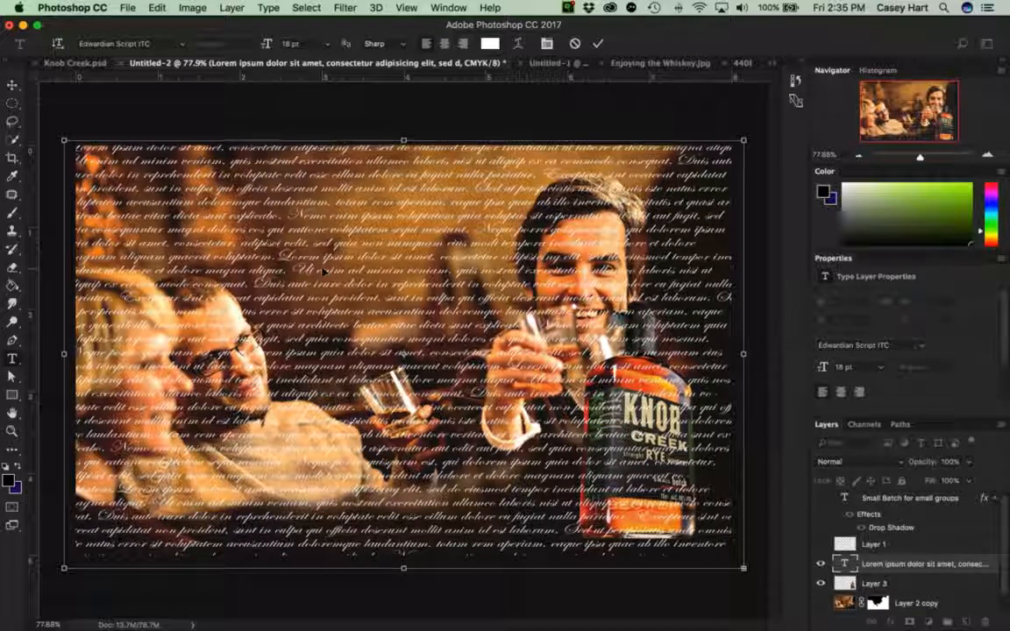
key(super+a)
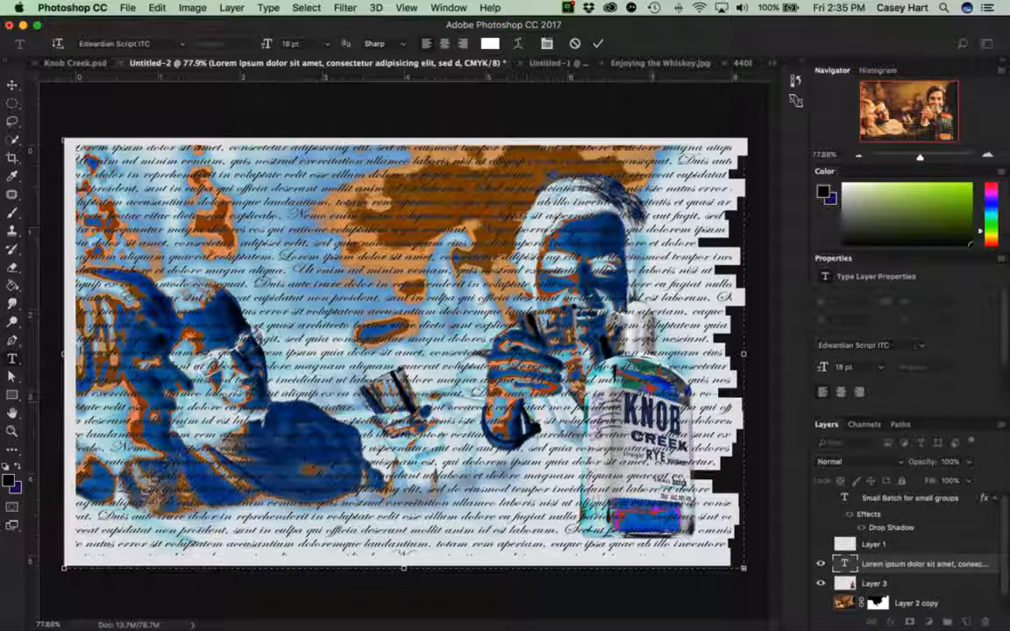
click(489, 43)
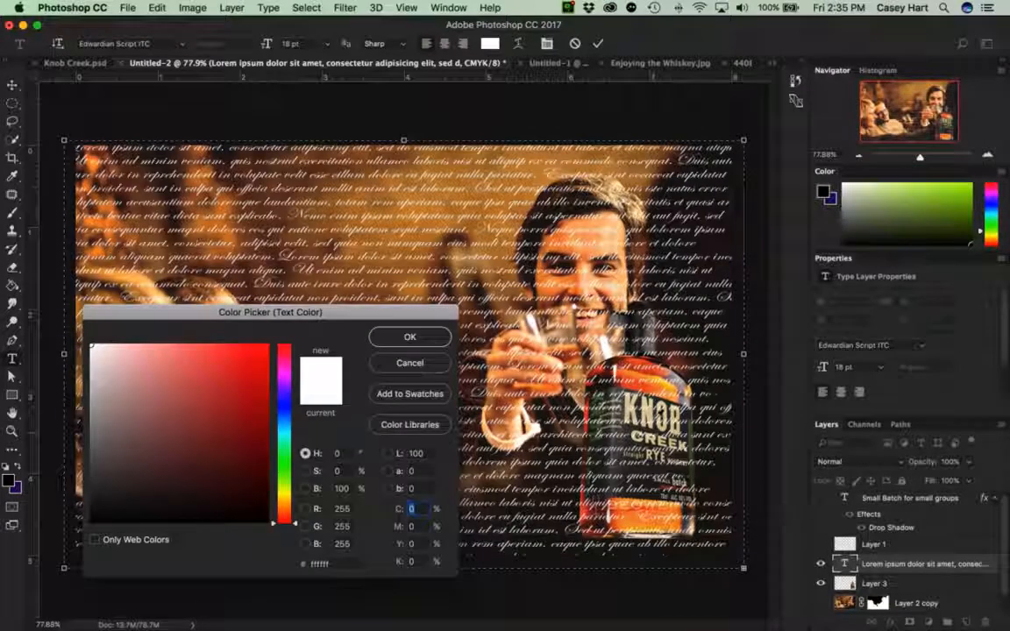
click(650, 408)
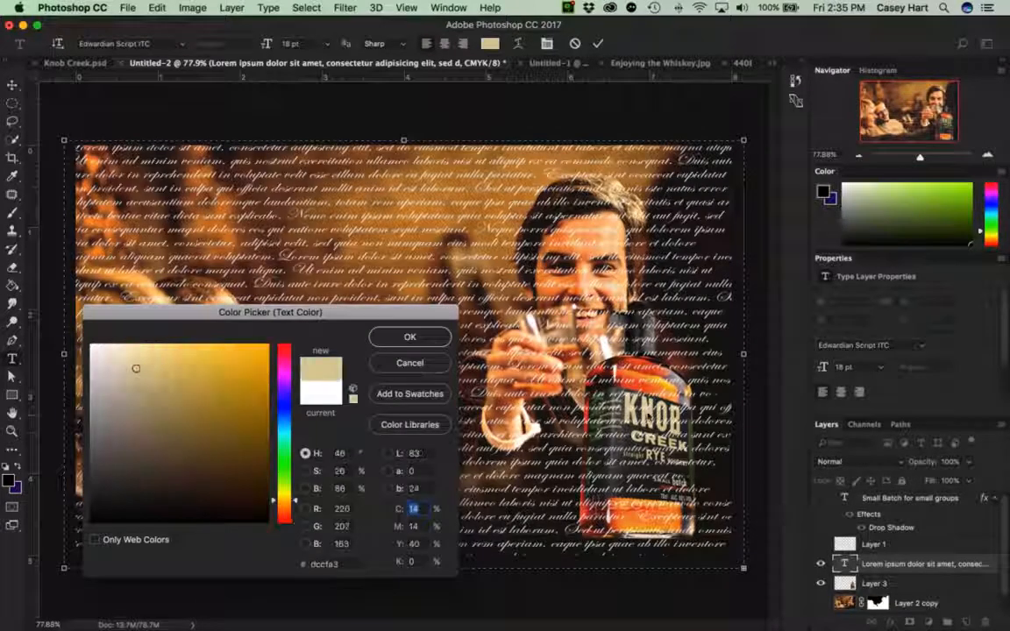
click(393, 334)
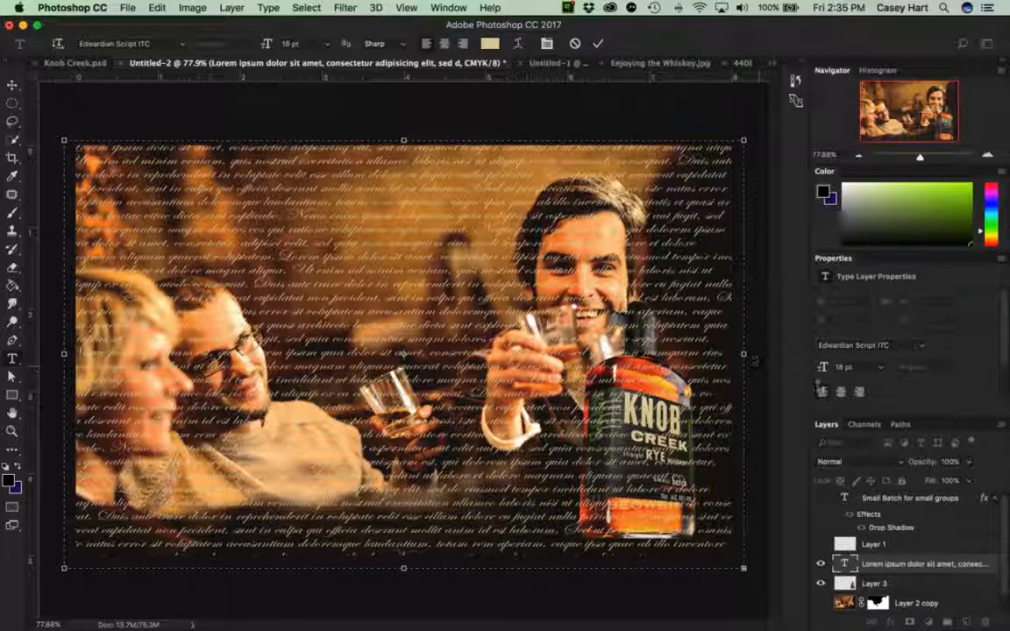
Show the masked Layer 2 copy and the "Small Batch for small groups" headline layer.
scroll(829, 489, down, 1)
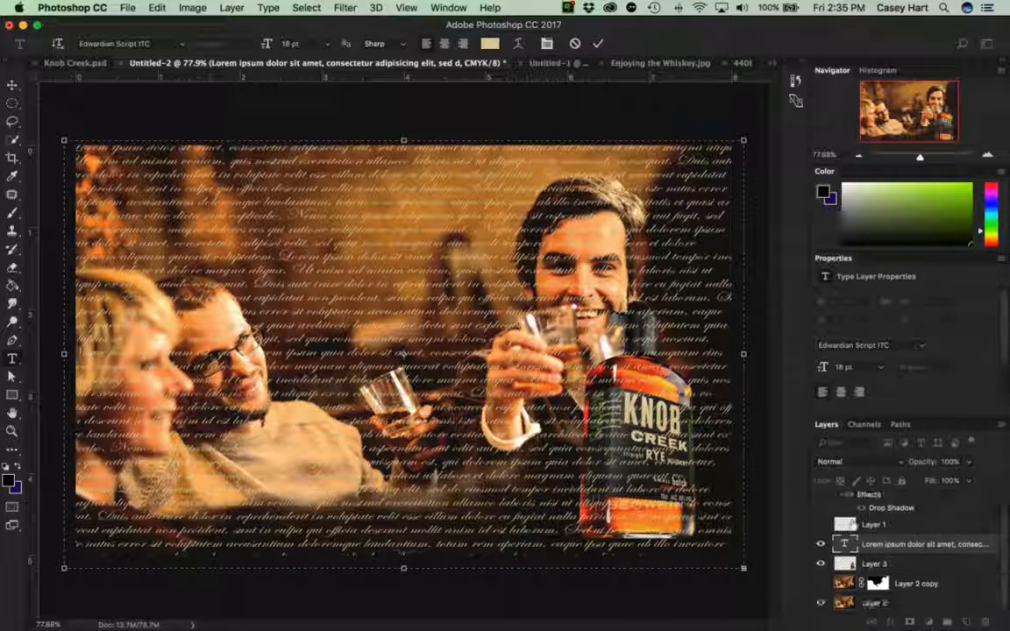
click(822, 584)
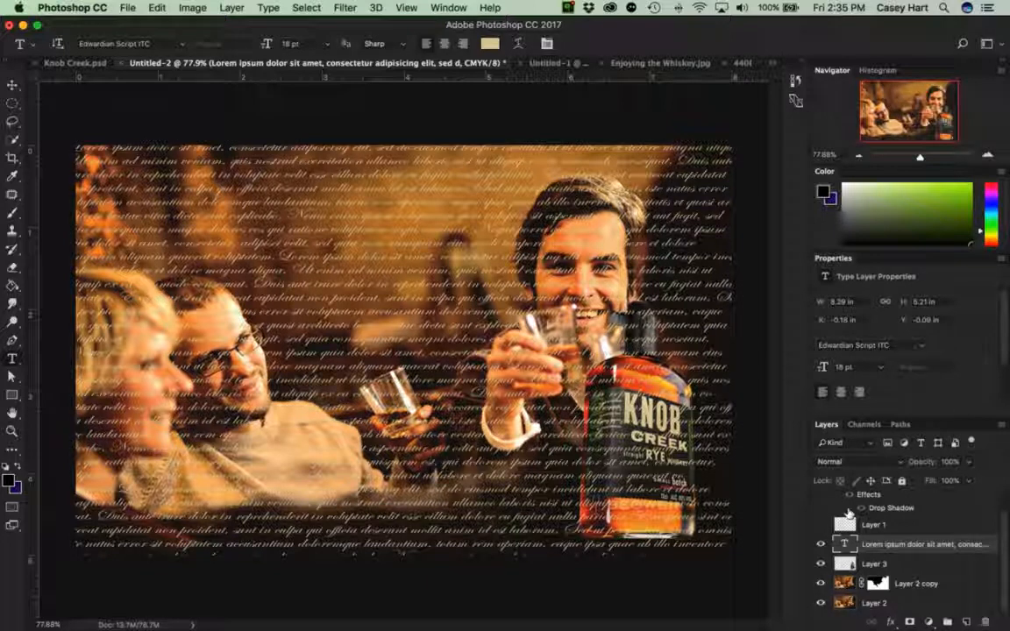
scroll(824, 561, up, 1)
click(815, 502)
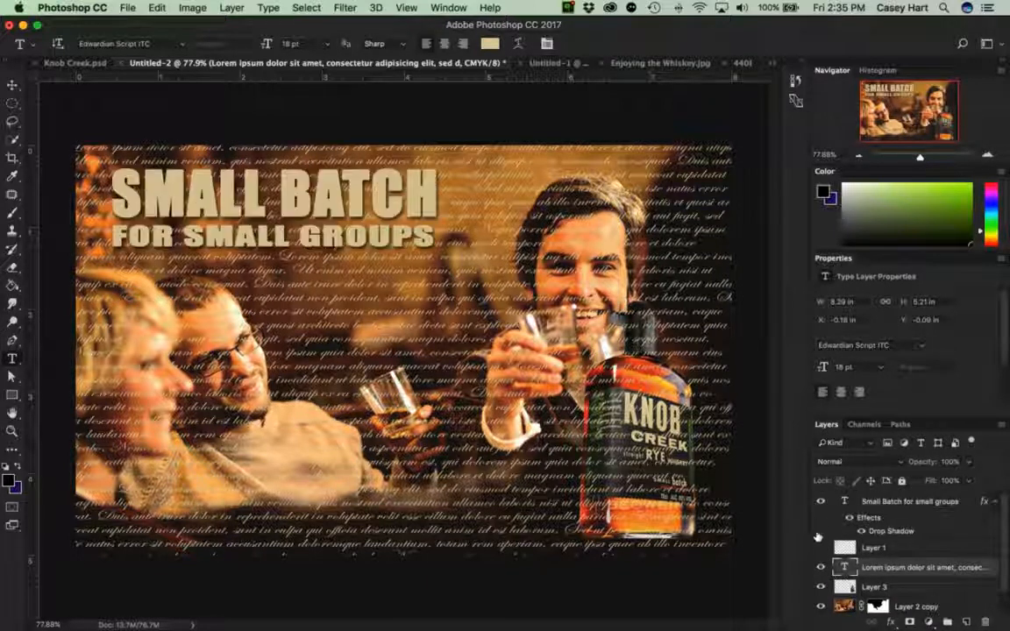
Move the Lorem Ipsum text layer between Layer 2 copy and Layer 2 so the script sits behind the people.
scroll(811, 545, down, 1)
scroll(898, 560, up, 1)
scroll(893, 557, down, 1)
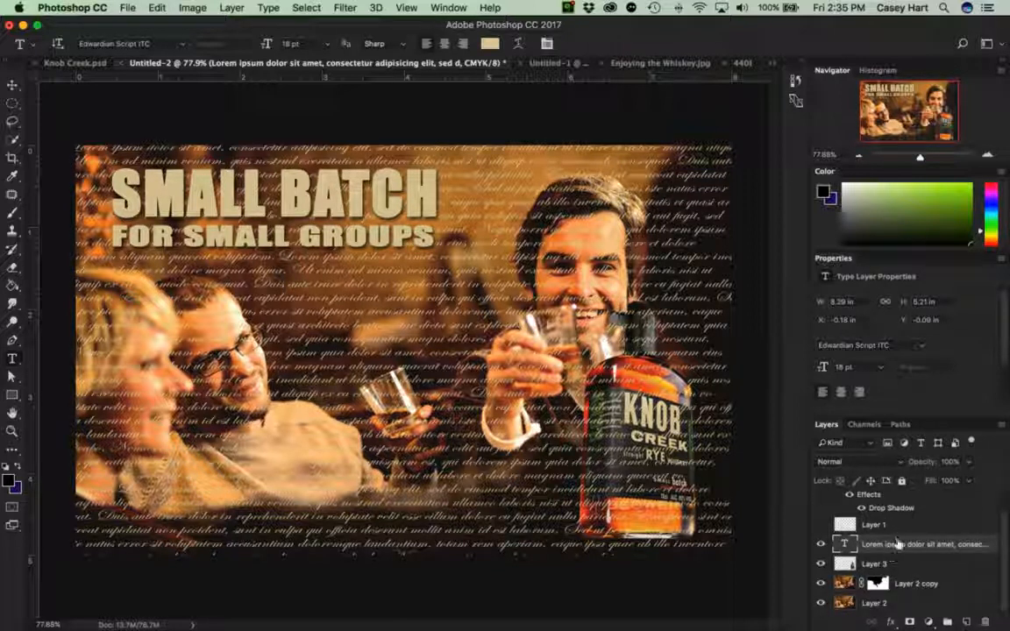
drag(905, 545, 912, 585)
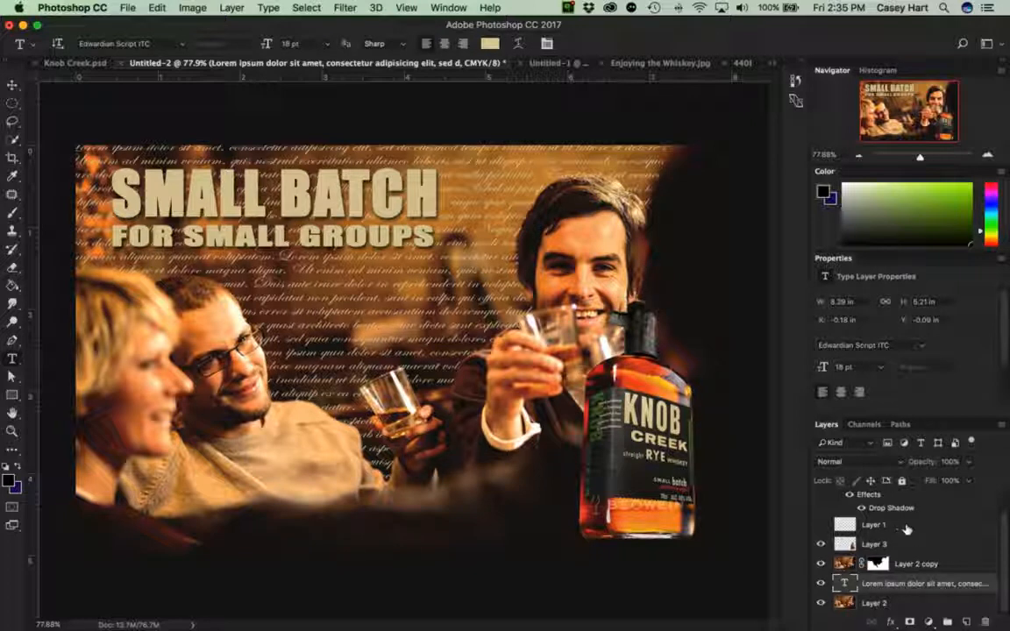
scroll(906, 528, up, 1)
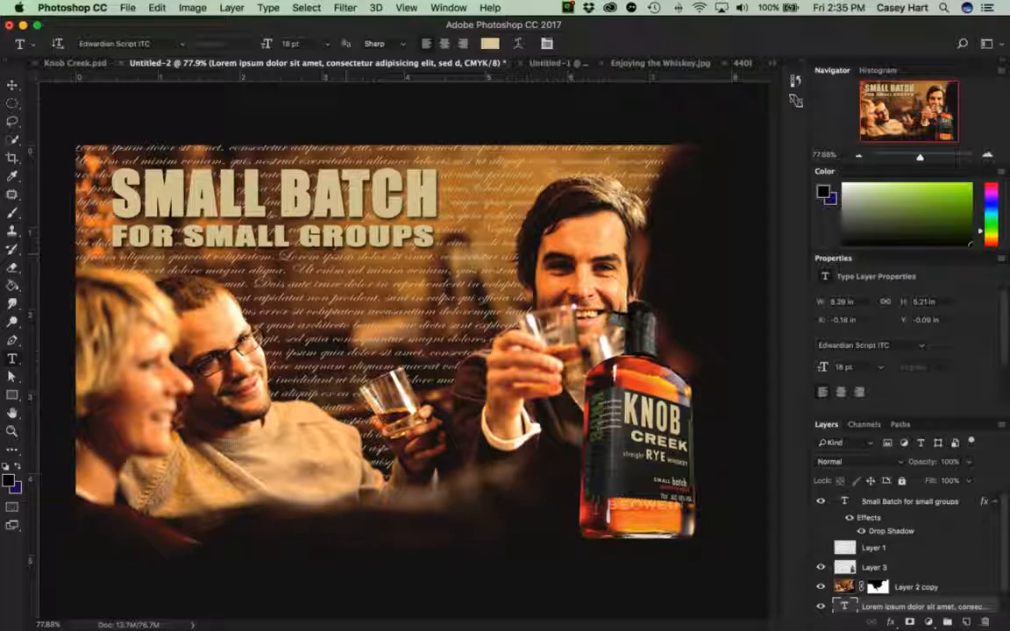
scroll(840, 530, down, 1)
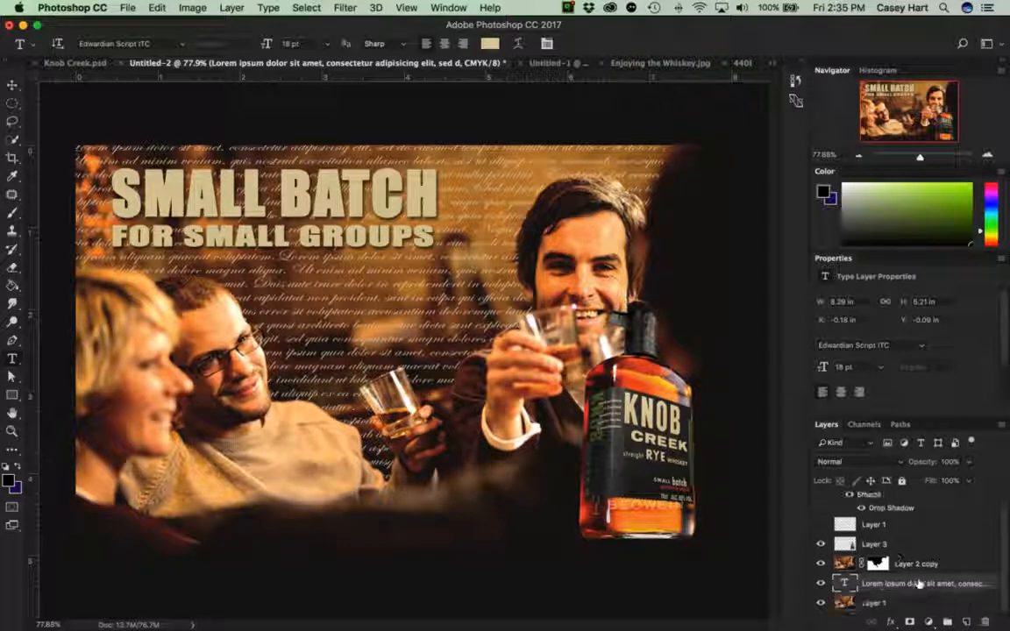
double_click(991, 584)
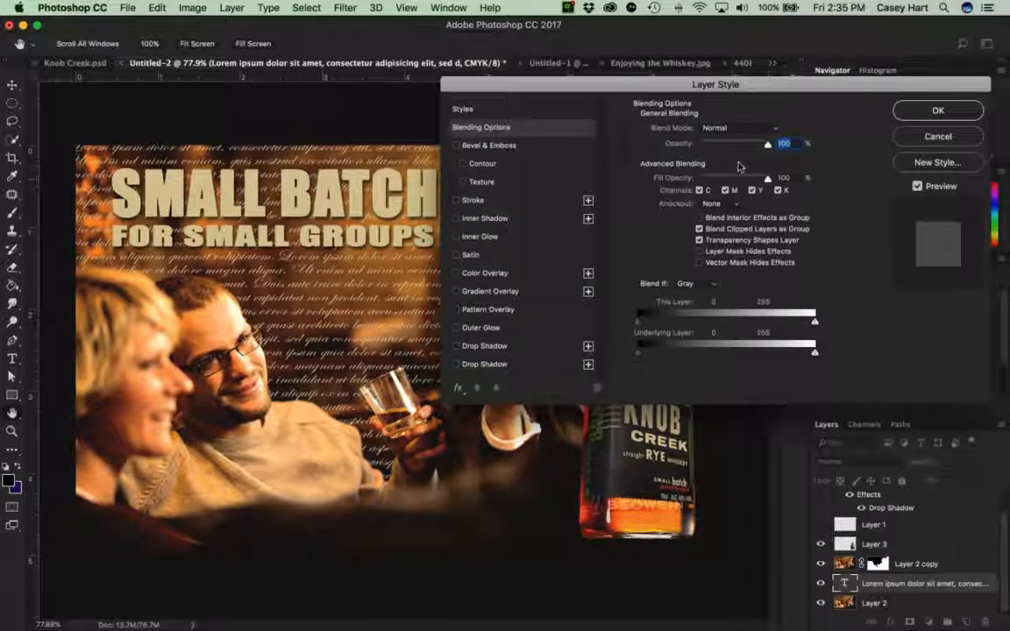
drag(660, 84, 638, 37)
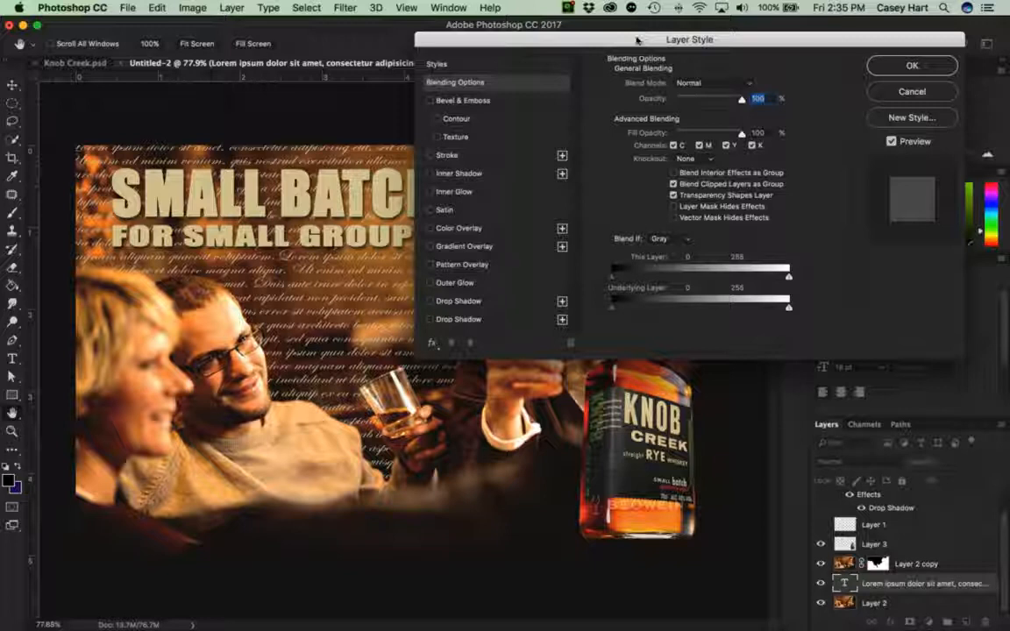
click(906, 88)
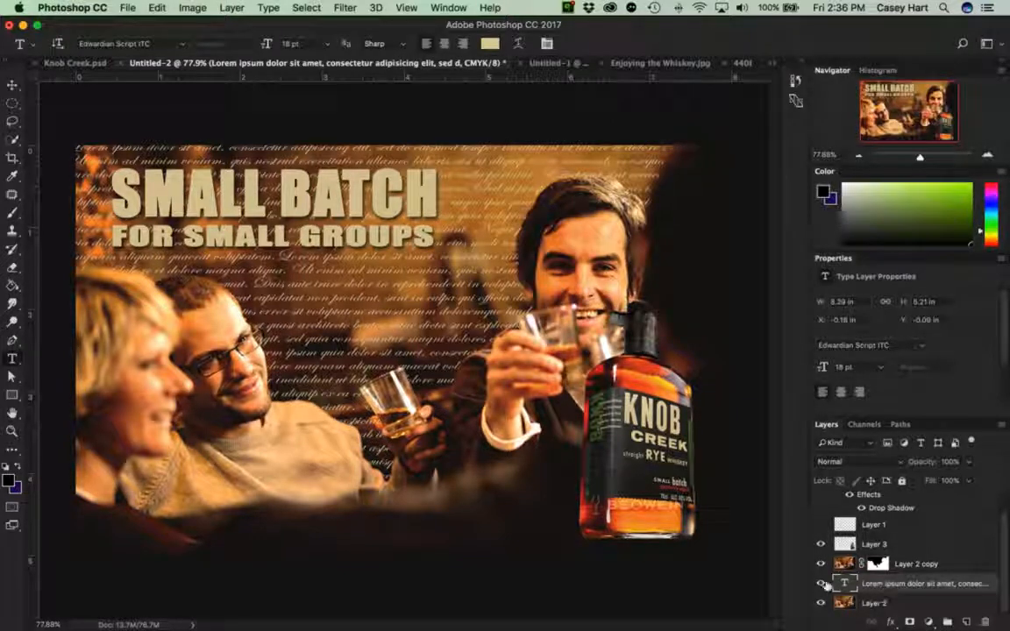
Lower the Lorem Ipsum text layer's opacity to 44% in its blending options.
right_click(930, 586)
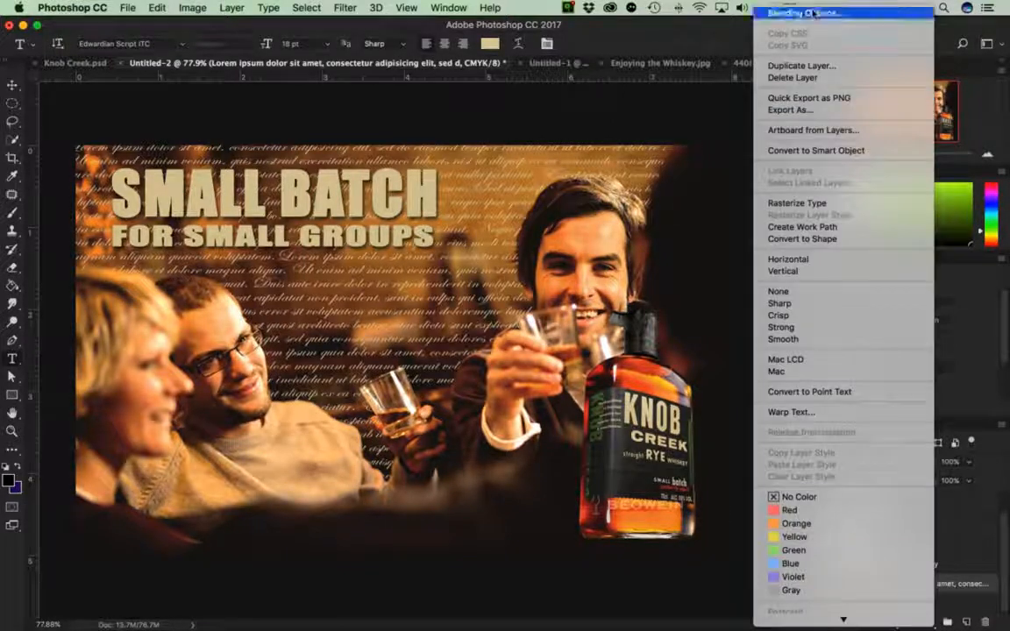
click(815, 8)
drag(578, 39, 703, 38)
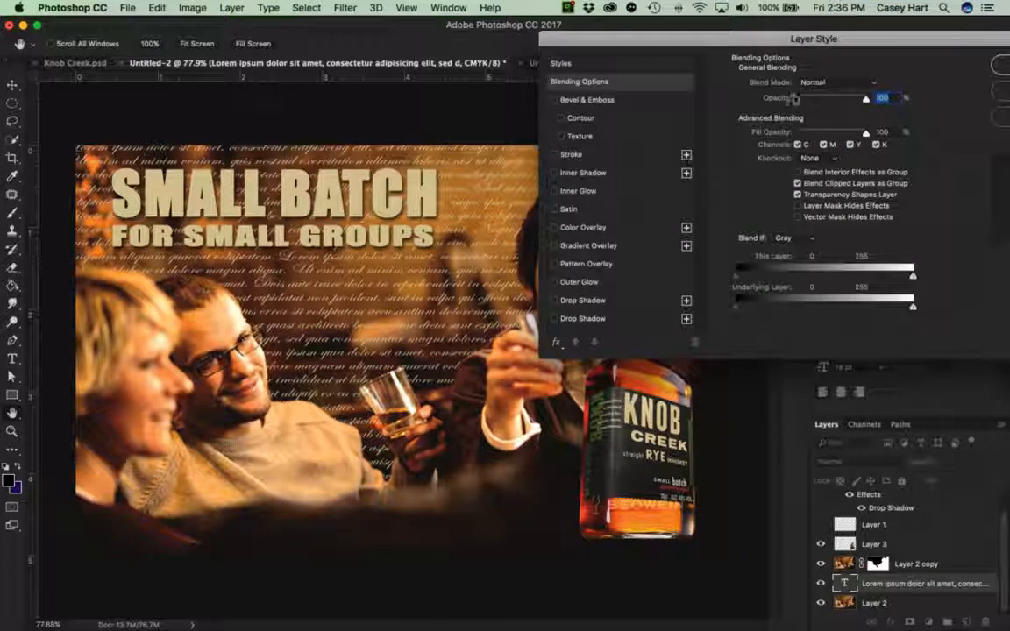
drag(855, 98, 833, 99)
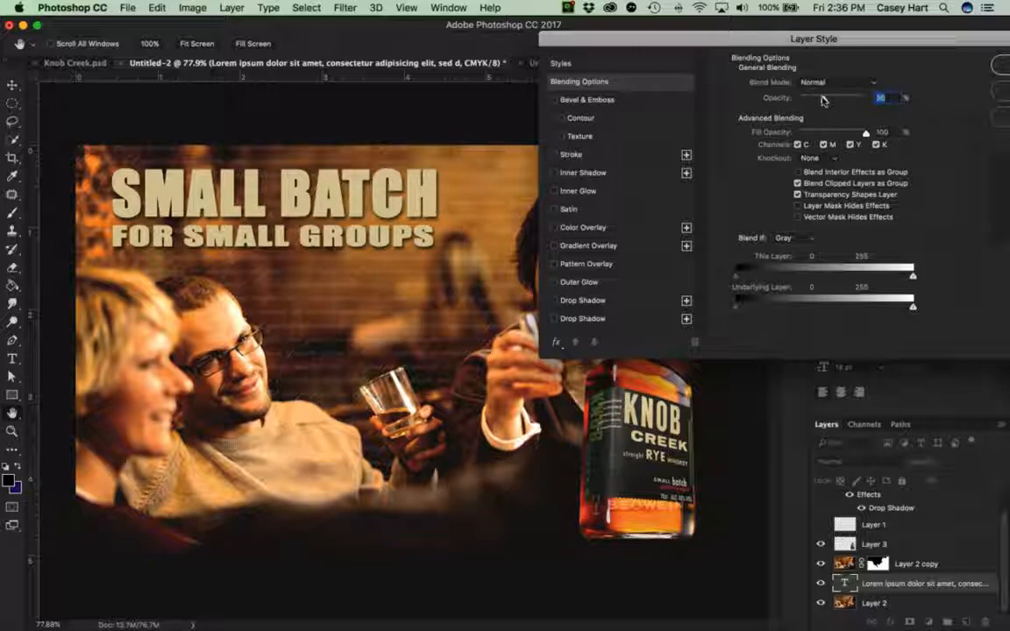
drag(823, 100, 827, 100)
click(1001, 65)
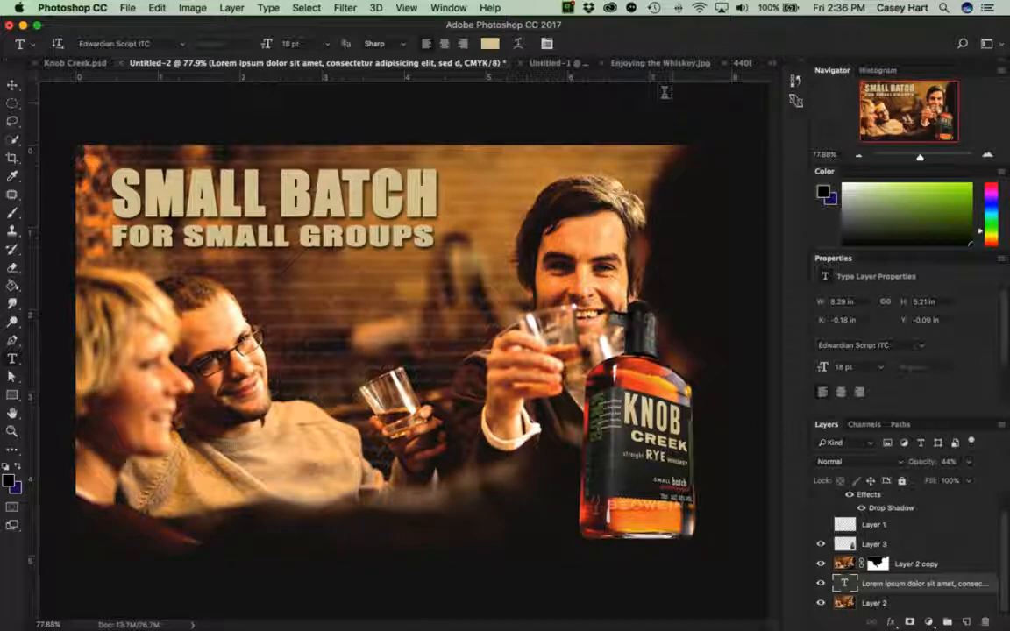
Deselect the text layer and examine at 300% how the script meets the tilted glass, hand and sweater.
click(12, 85)
click(273, 94)
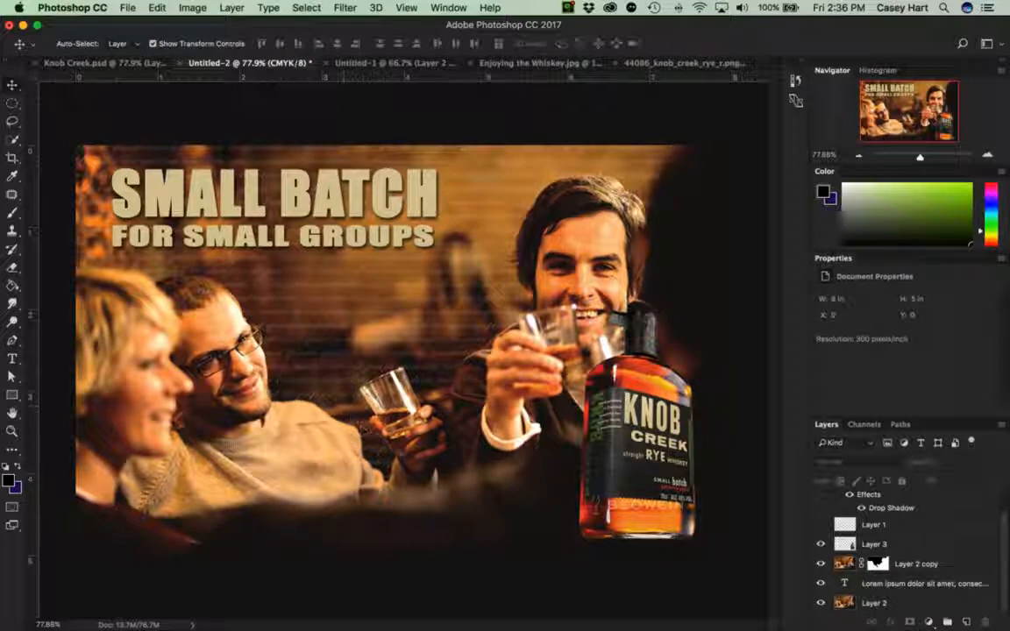
key(super+equal)
key(super+equal)
key(super+equal)
key(super+equal)
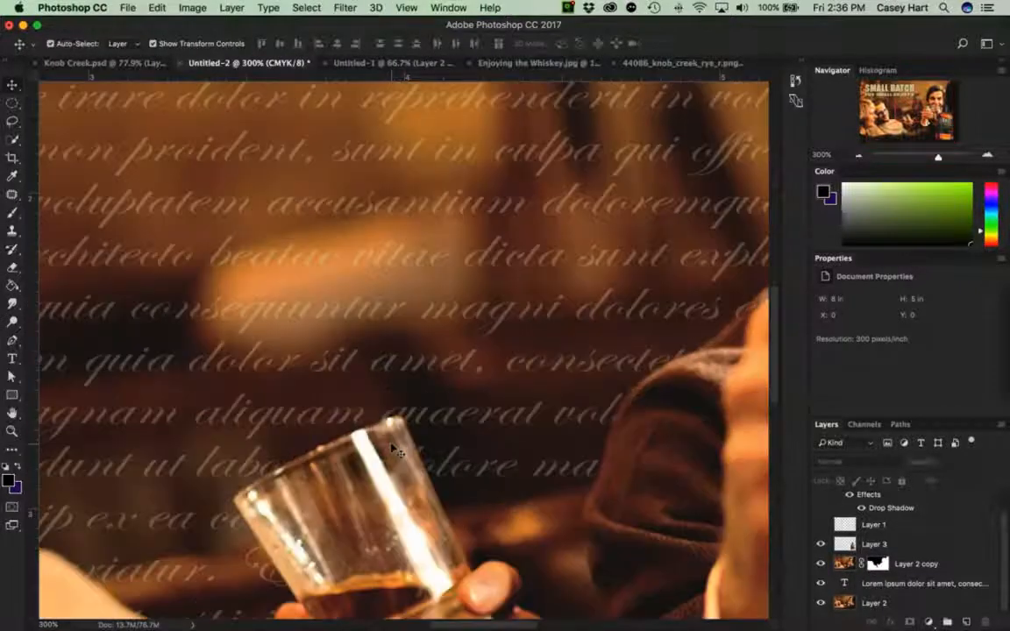
scroll(395, 450, down, 8)
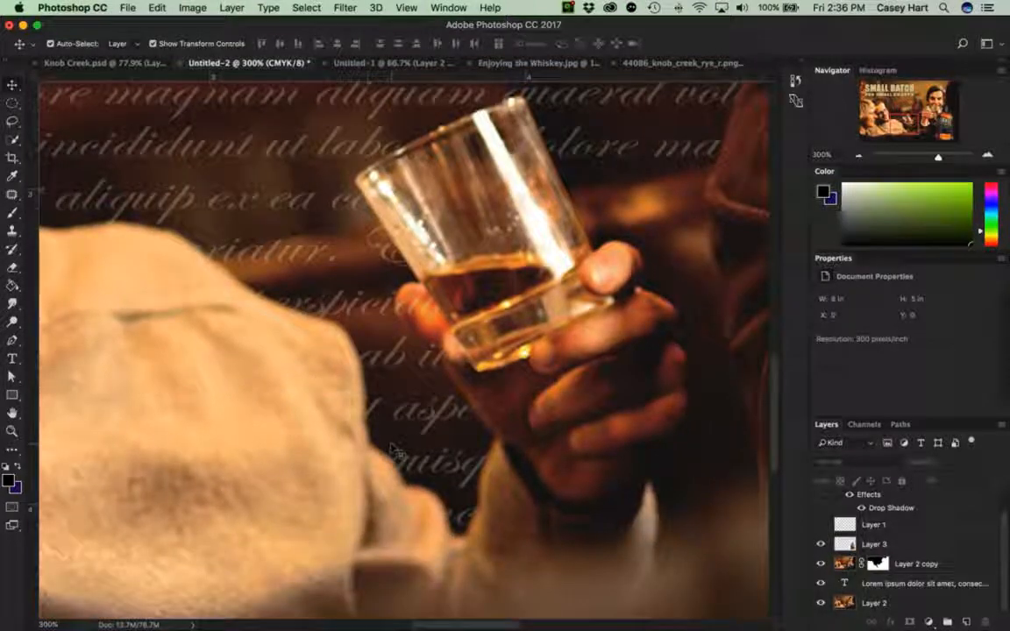
scroll(474, 277, right, 2)
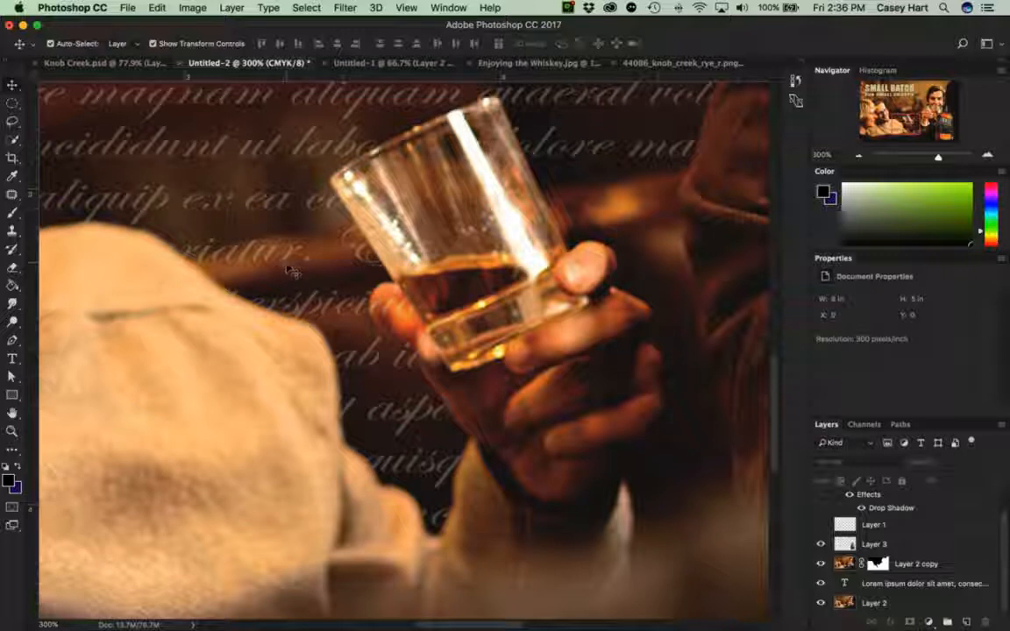
scroll(378, 388, left, 4)
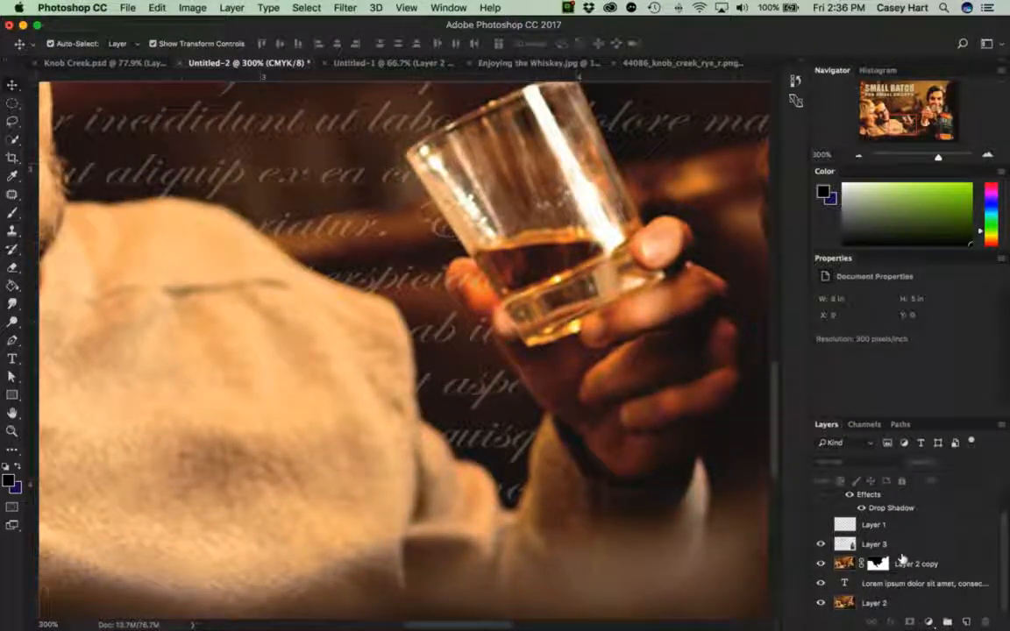
Paint white on Layer 2 copy's mask with a size 90 brush at 100% opacity, hiding the script between the sweater and the glass-holding hand.
click(875, 565)
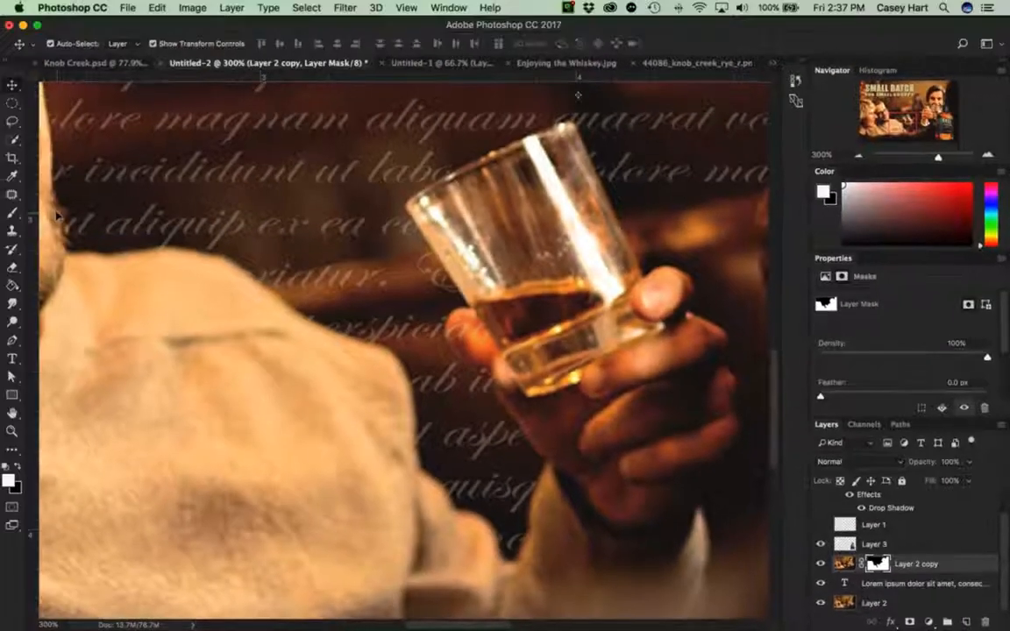
click(13, 212)
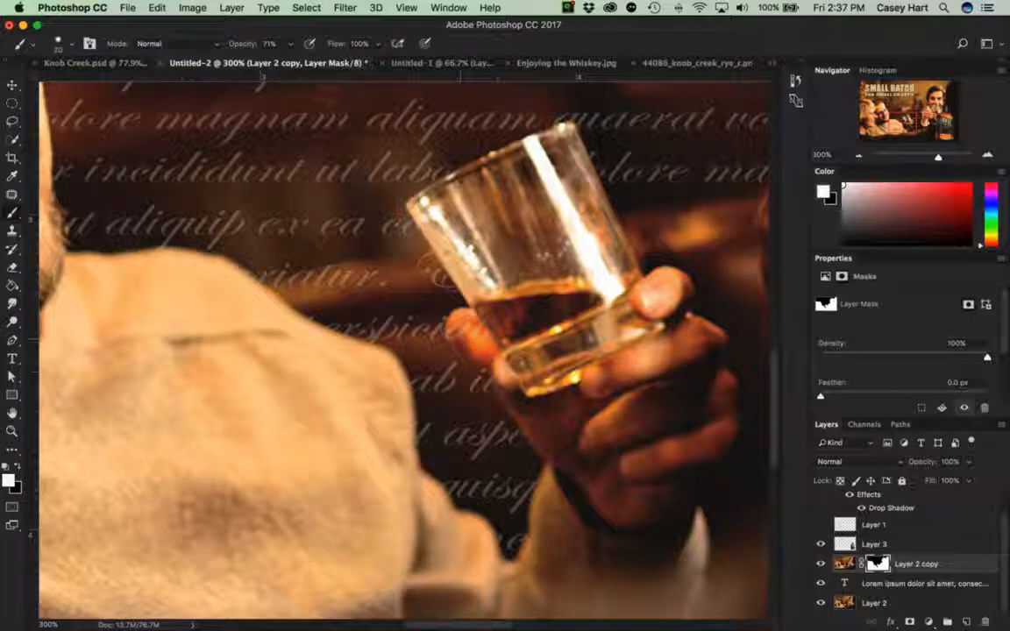
key(bracketright)
key(bracketright)
key(bracketright)
key(bracketright)
key(bracketright)
scroll(420, 302, up, 2)
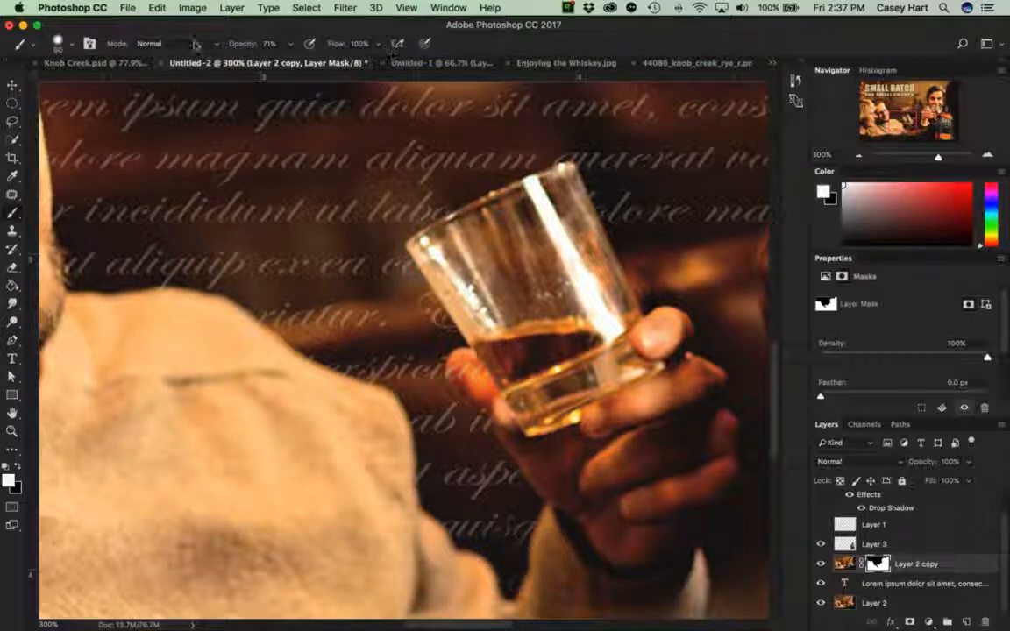
drag(236, 45, 263, 44)
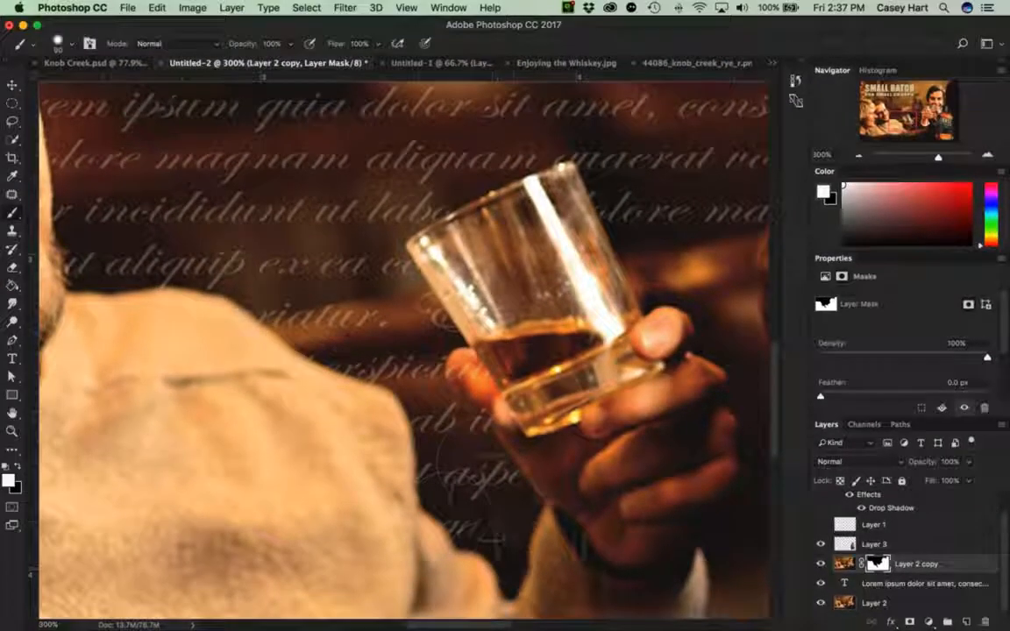
mouse_move(474, 485)
mouse_down()
mouse_move(500, 462)
mouse_move(452, 482)
mouse_move(512, 443)
mouse_move(504, 430)
mouse_move(555, 434)
mouse_move(456, 355)
mouse_move(346, 346)
mouse_move(378, 340)
mouse_up()
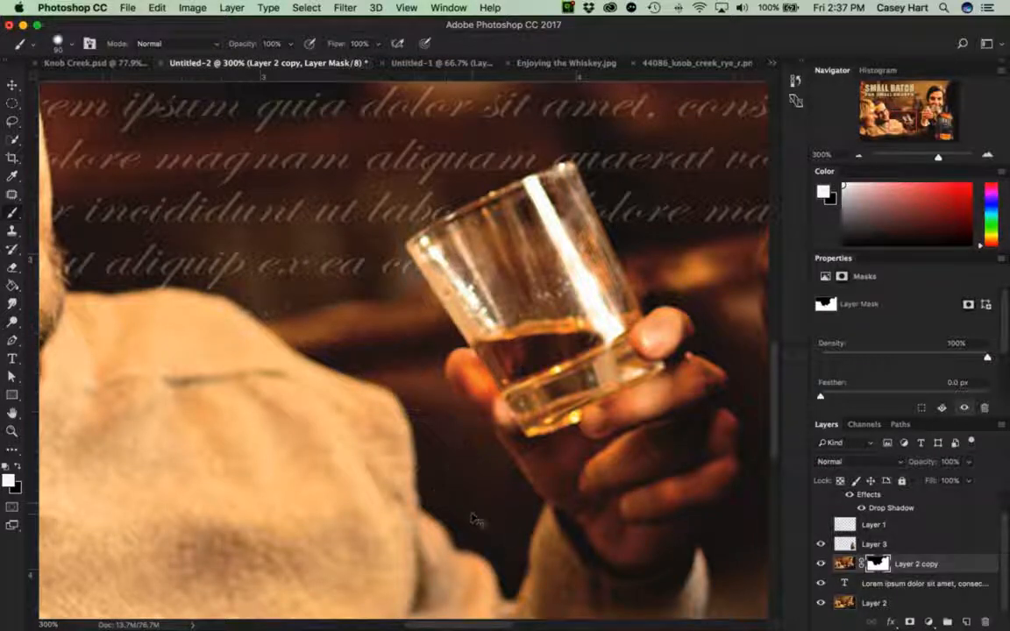
key(super+0)
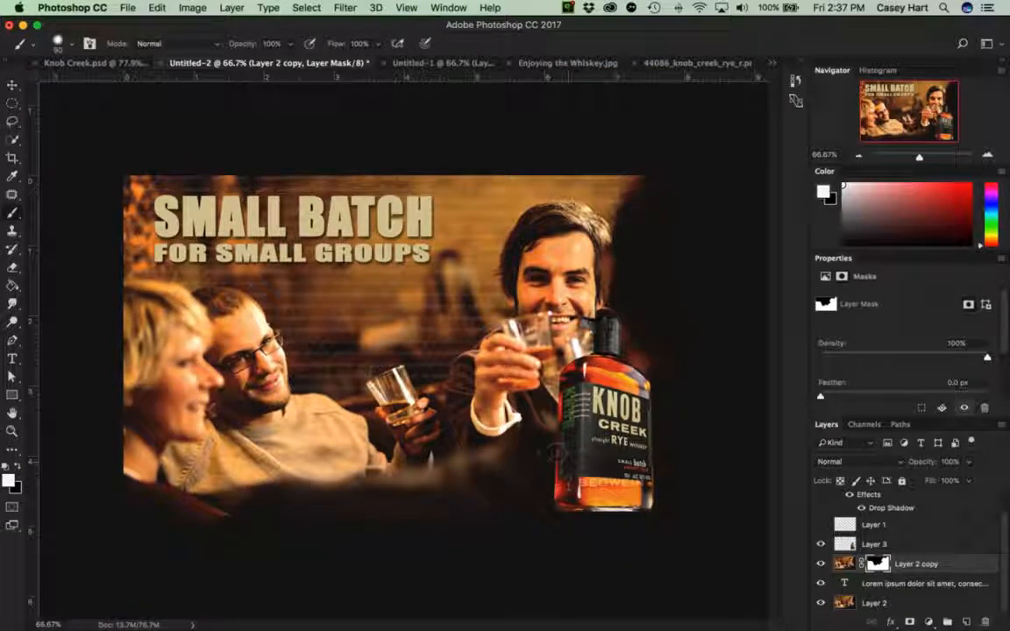
Paint black on Layer 2 copy's mask over the tilted glass, hand and sweater edge, and undo the last stroke.
key(super+plus)
key(super+plus)
key(super+plus)
key(super+plus)
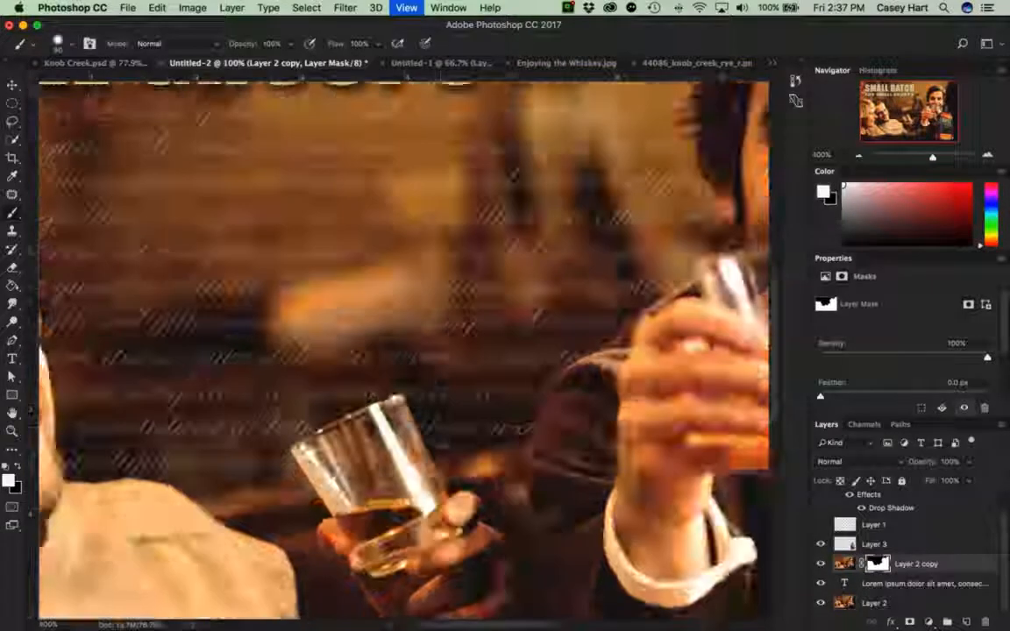
scroll(433, 419, down, 5)
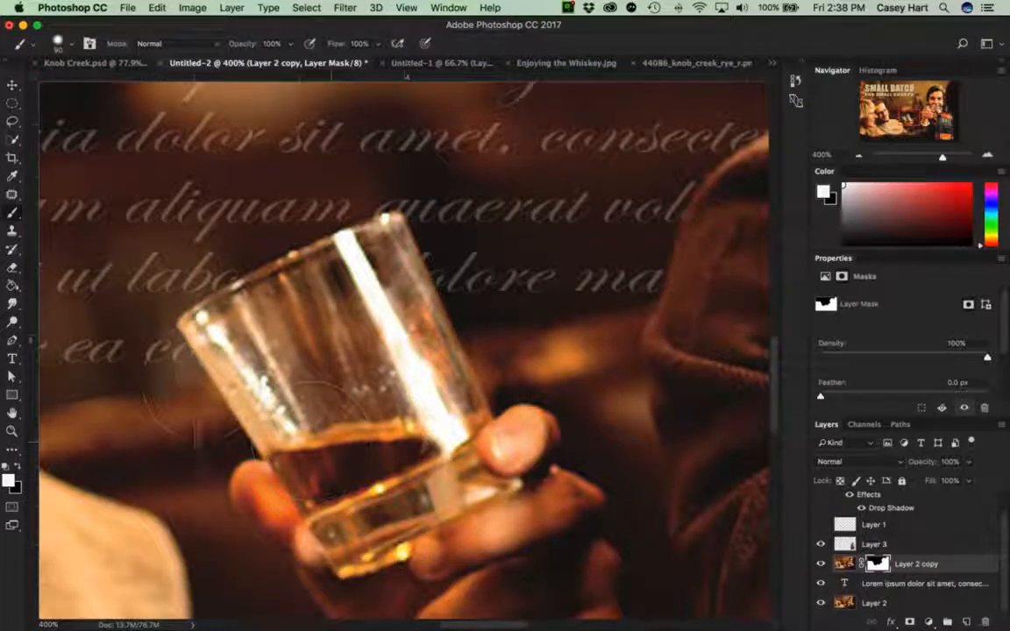
scroll(232, 386, left, 4)
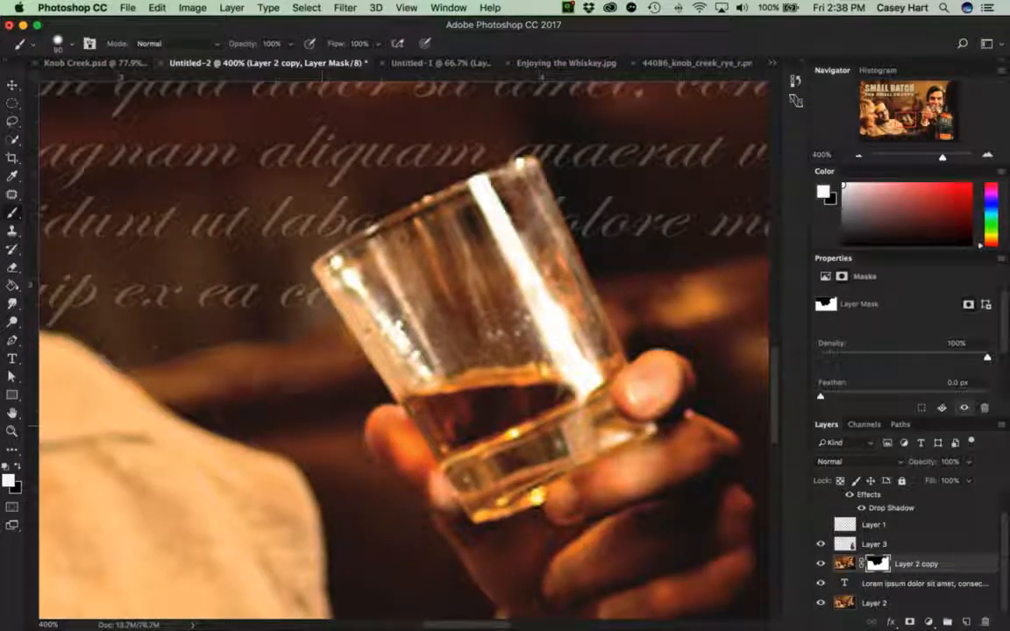
click(18, 466)
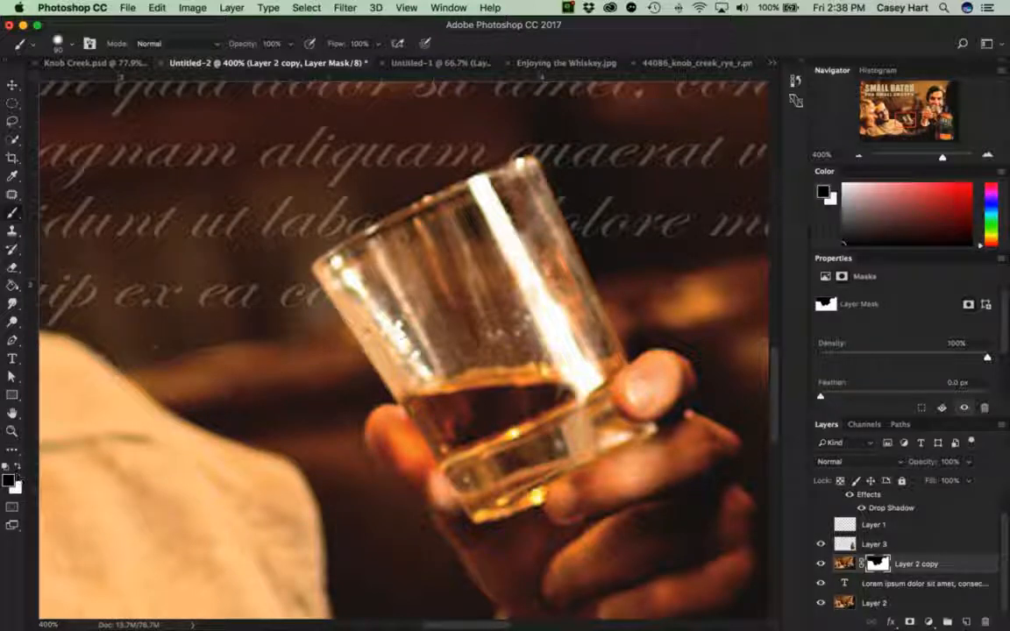
mouse_move(309, 322)
mouse_down()
mouse_move(198, 329)
mouse_move(307, 364)
mouse_move(345, 415)
mouse_up()
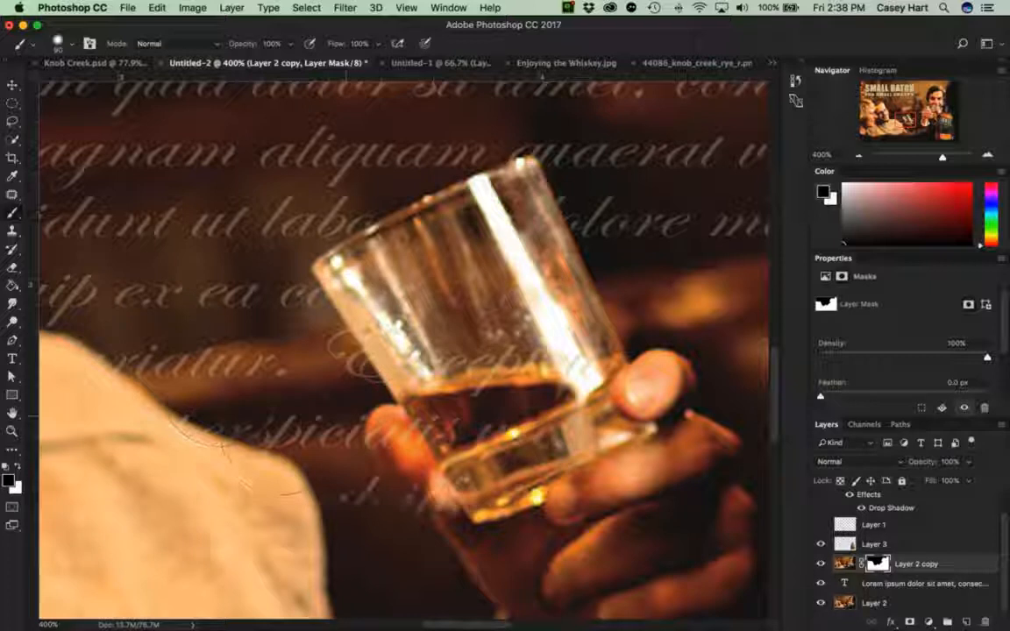
scroll(326, 329, down, 10)
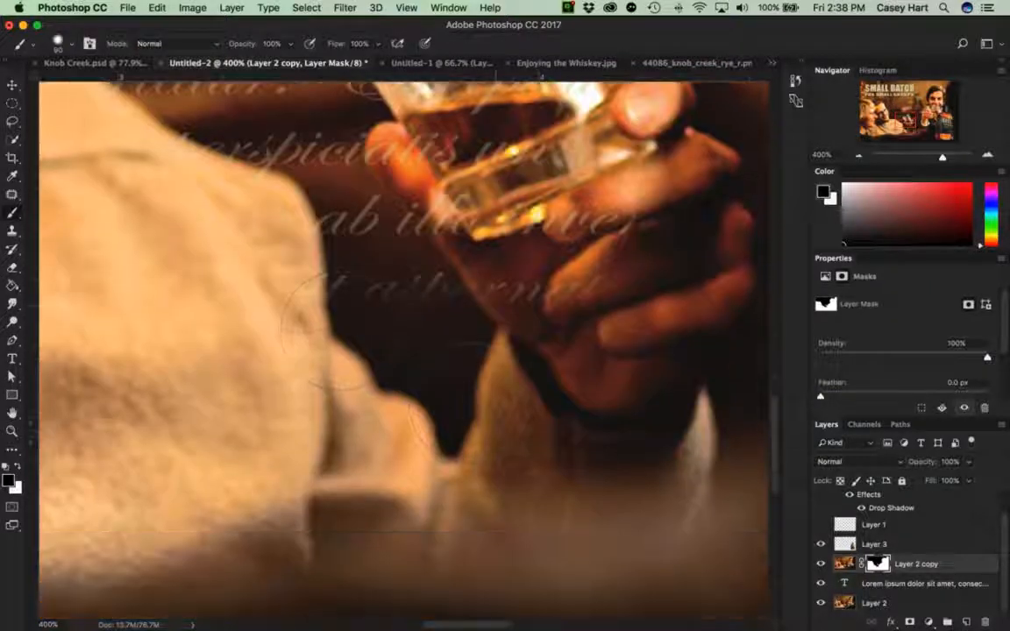
drag(495, 423, 438, 314)
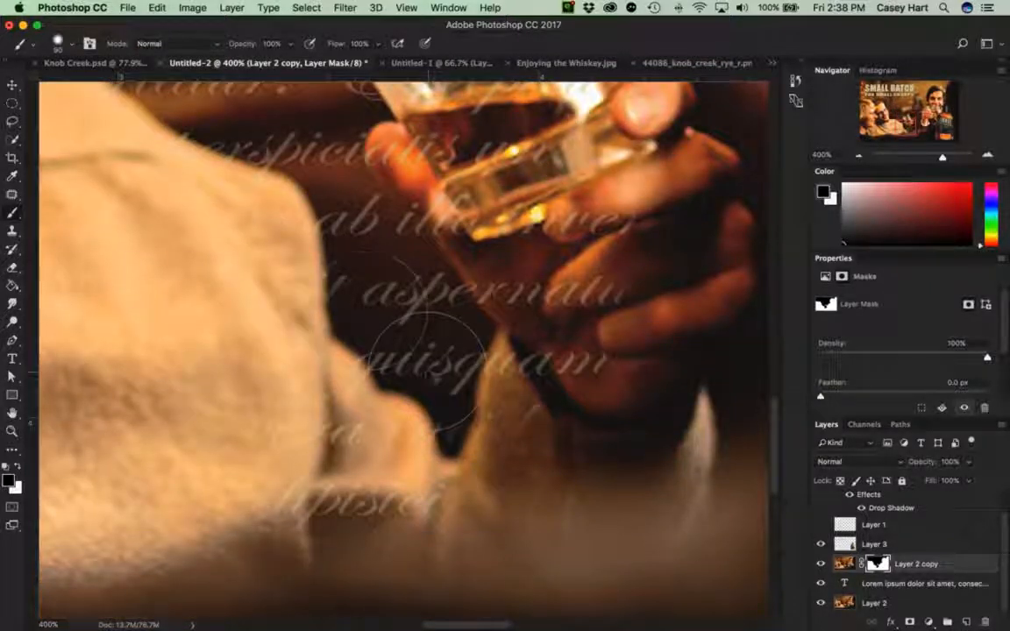
key(super+z)
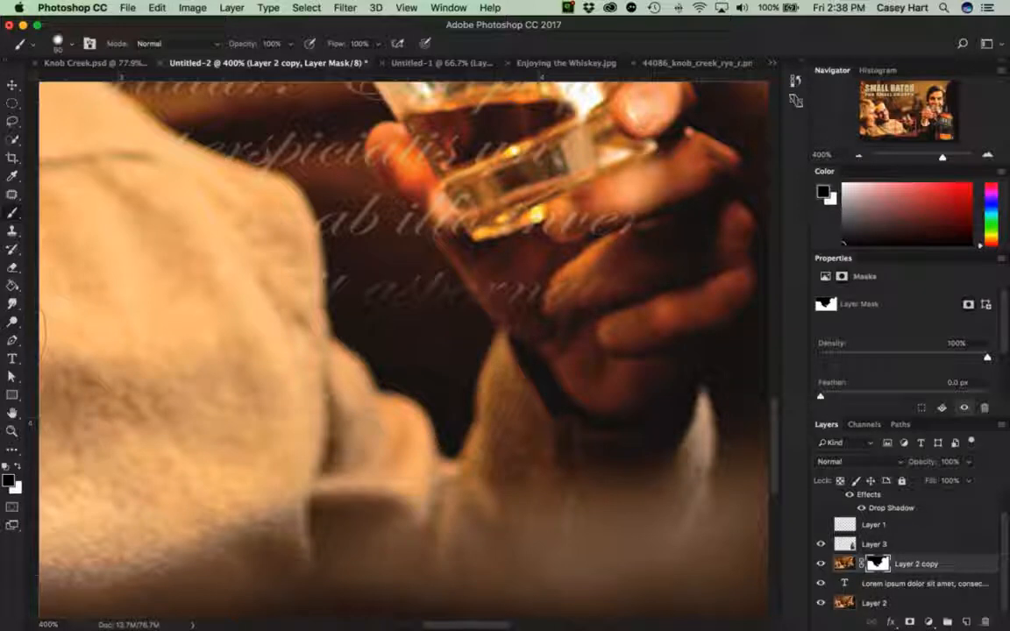
Paint white on Layer 2 copy's mask over the tilted glass, hand and sweater edge to hide the script there.
click(17, 466)
mouse_move(570, 277)
mouse_down()
mouse_move(371, 331)
mouse_move(327, 305)
mouse_up()
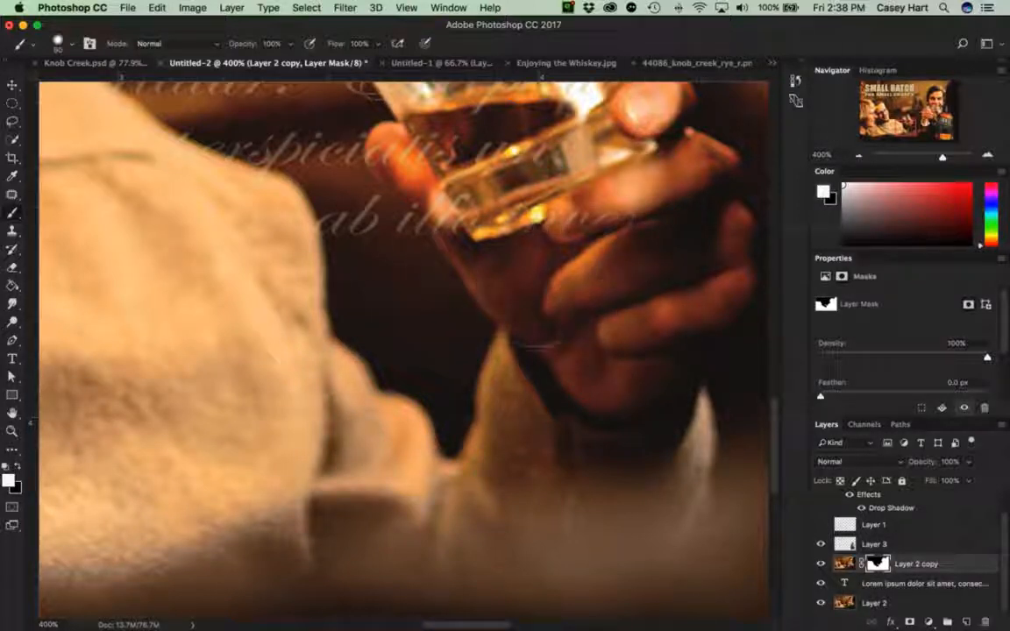
scroll(539, 346, up, 3)
mouse_move(555, 351)
mouse_down()
mouse_move(165, 297)
mouse_move(217, 279)
mouse_up()
mouse_move(544, 263)
mouse_down()
mouse_move(250, 279)
mouse_move(403, 215)
mouse_move(236, 206)
mouse_move(173, 142)
mouse_move(390, 181)
mouse_up()
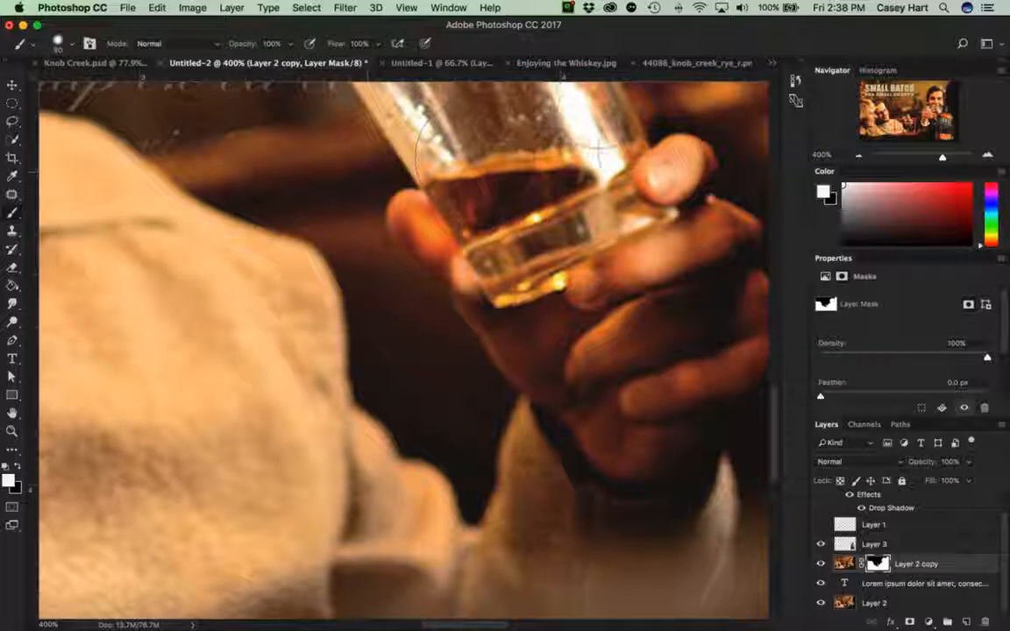
Examine the mask edges at 400% around the tilted glass, both men's hands, the dark sleeve and the sweater.
scroll(536, 131, up, 4)
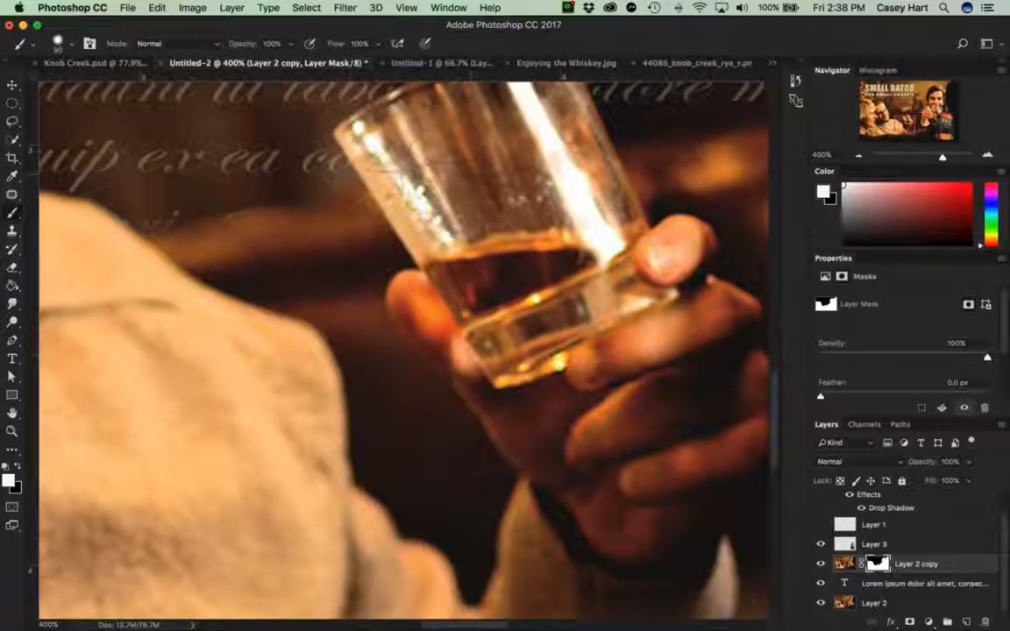
scroll(473, 158, up, 3)
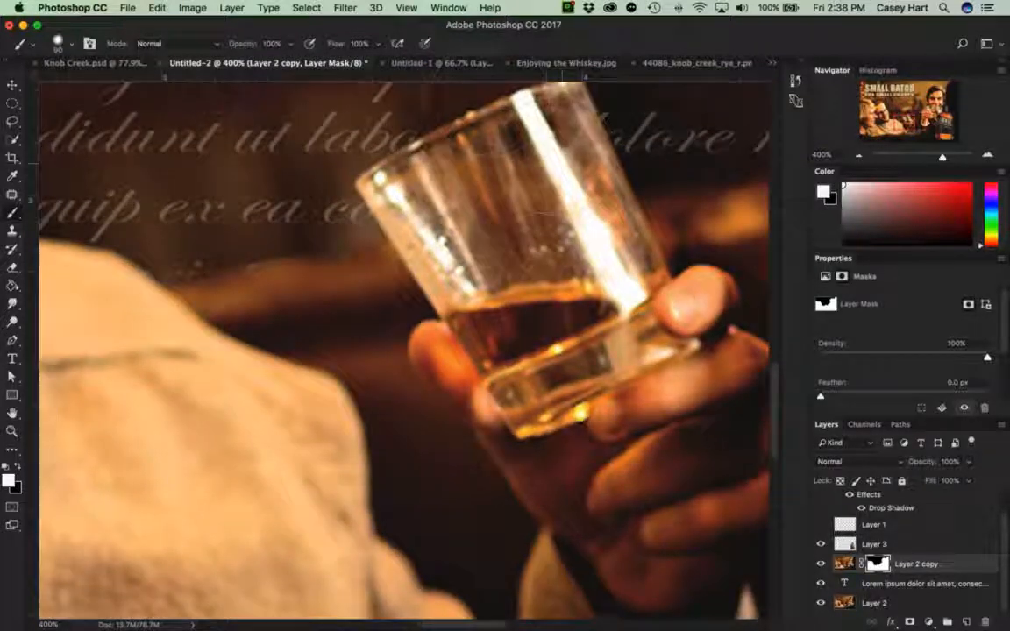
scroll(548, 272, down, 10)
scroll(526, 227, up, 5)
scroll(560, 263, right, 8)
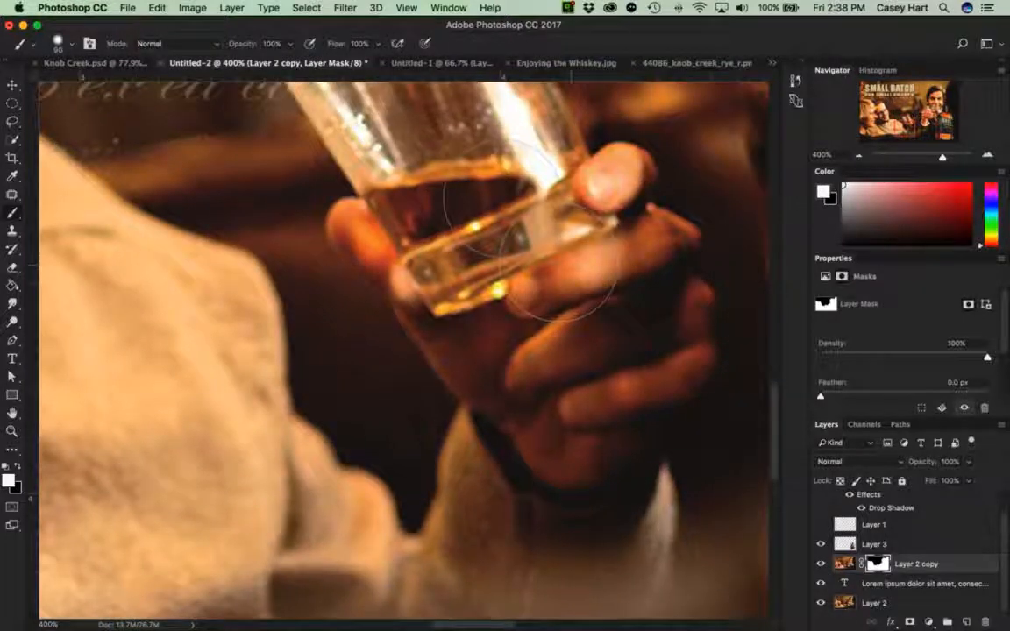
scroll(403, 272, right, 10)
scroll(289, 254, up, 6)
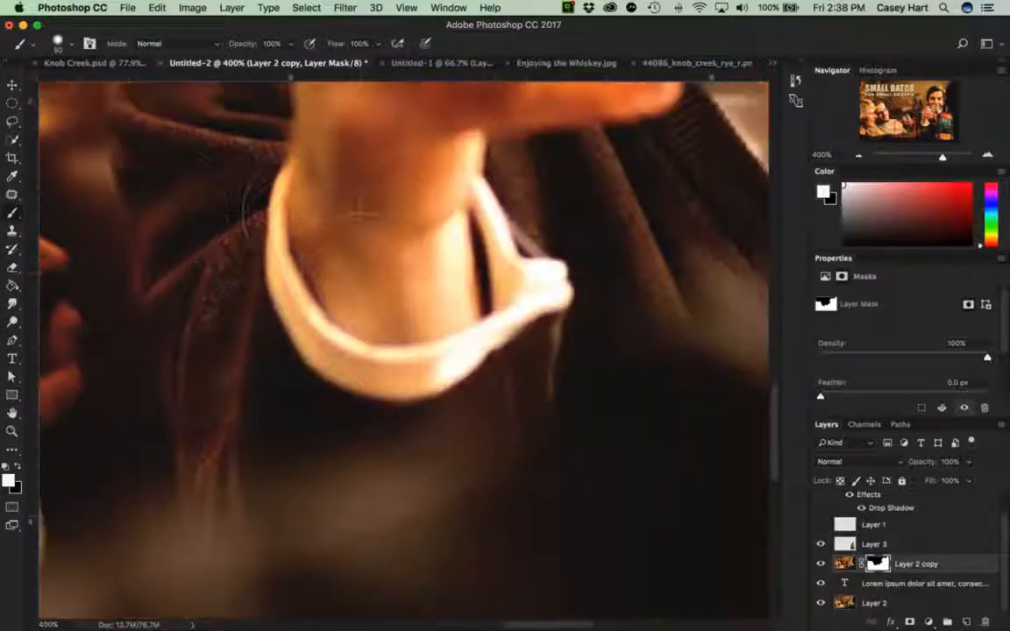
scroll(280, 250, left, 8)
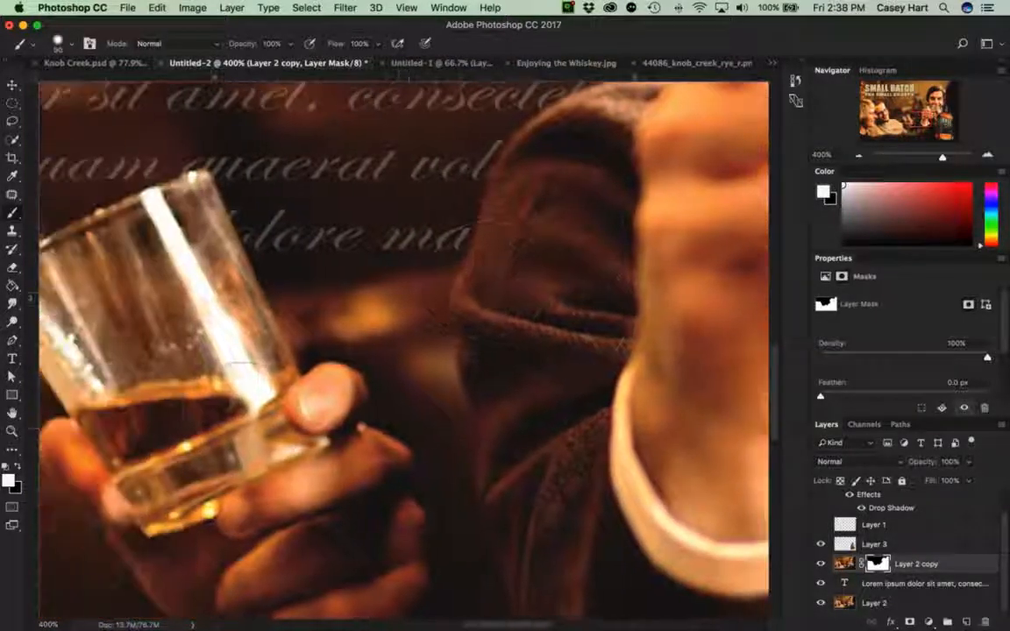
scroll(215, 328, up, 3)
scroll(263, 350, left, 10)
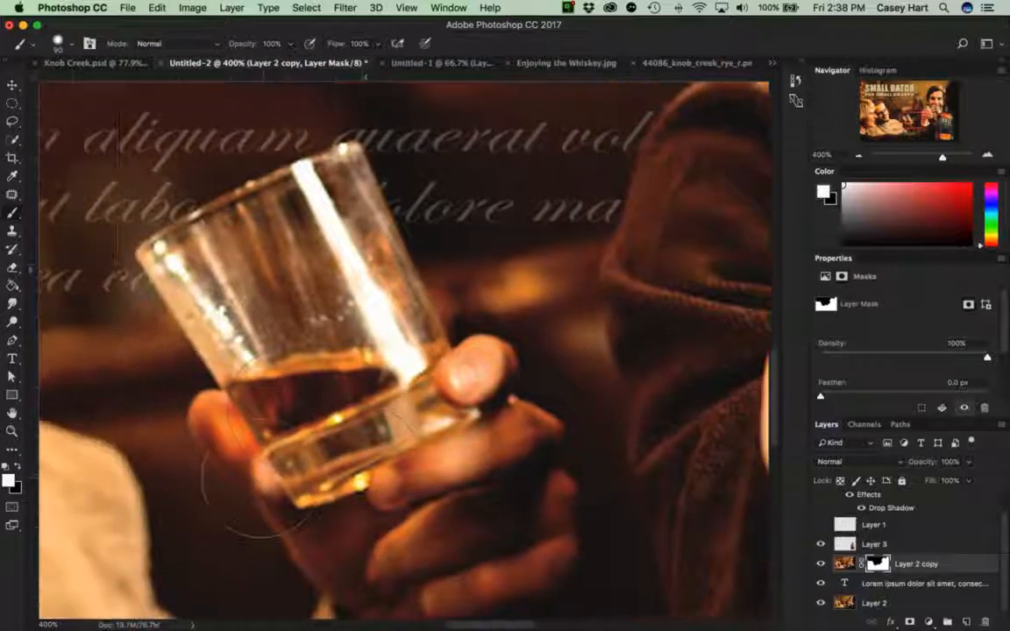
scroll(170, 416, left, 3)
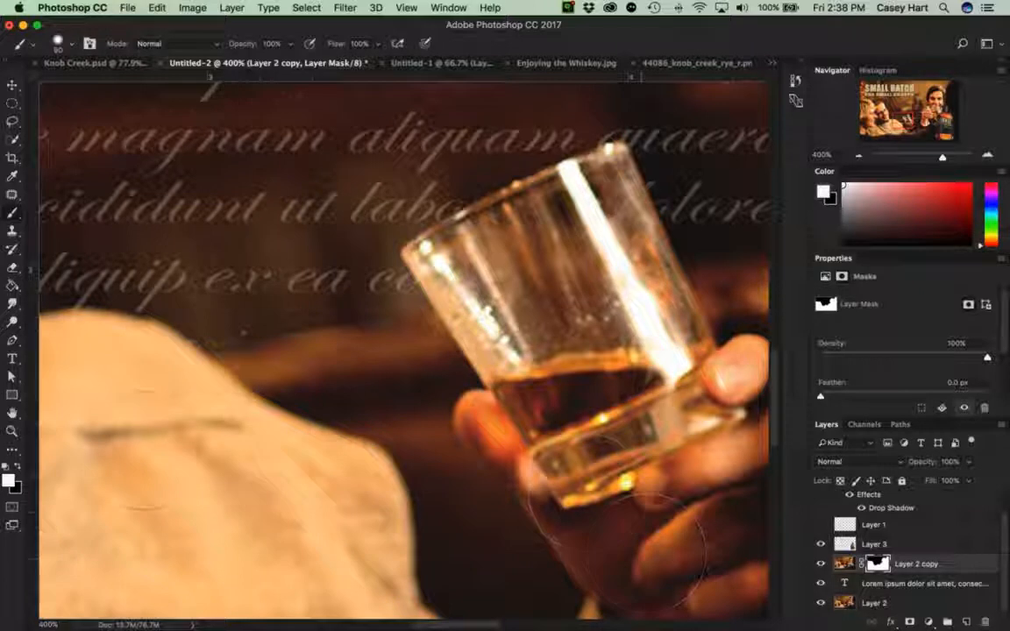
scroll(175, 474, left, 5)
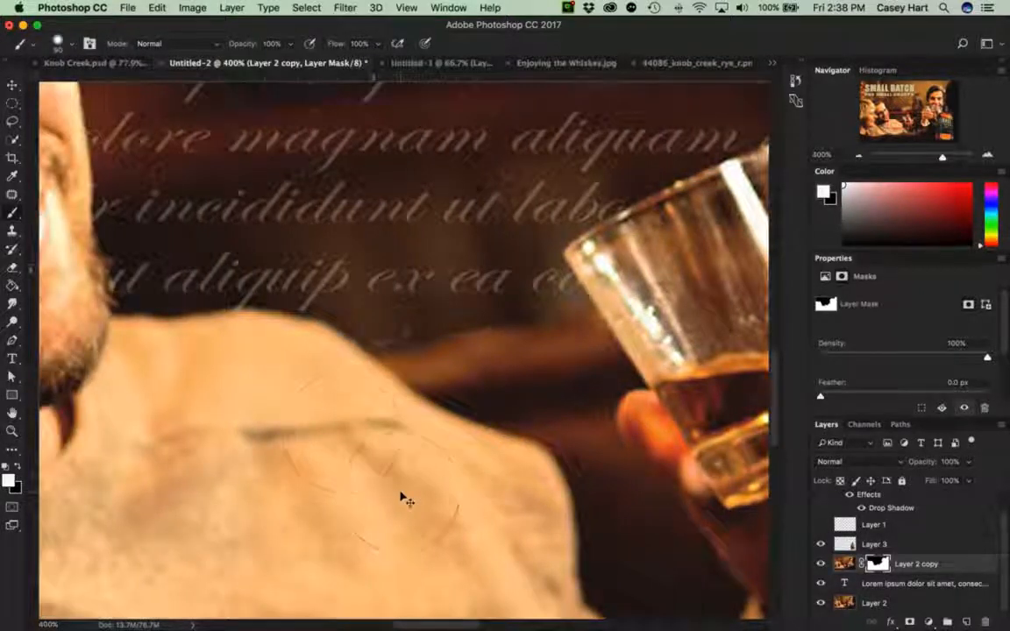
View the whole ad and compare it with the original Knob Creek.psd, returning to Untitled-2.
key(super+0)
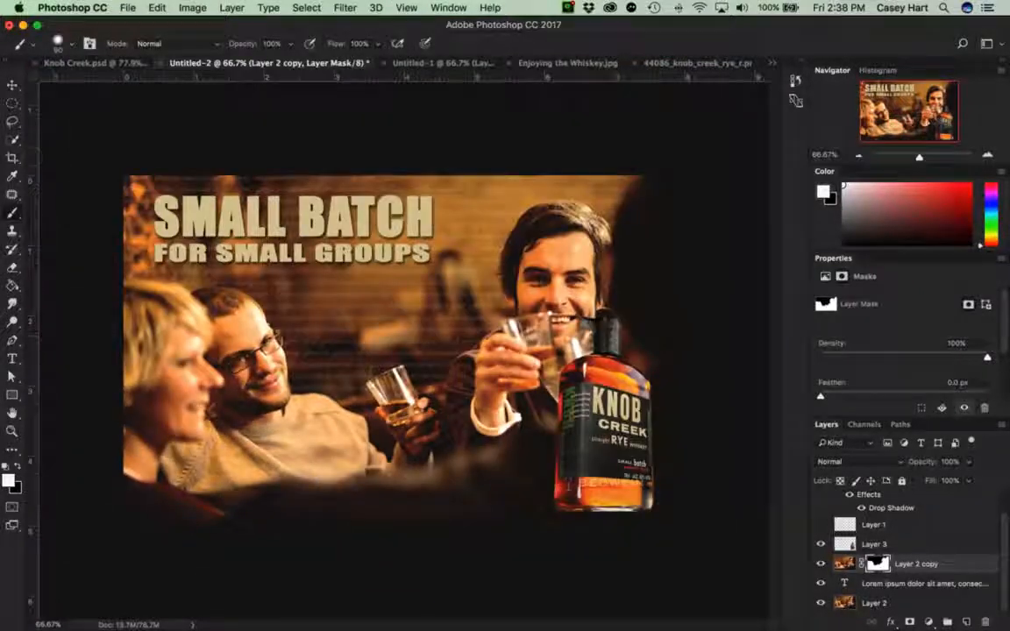
click(107, 65)
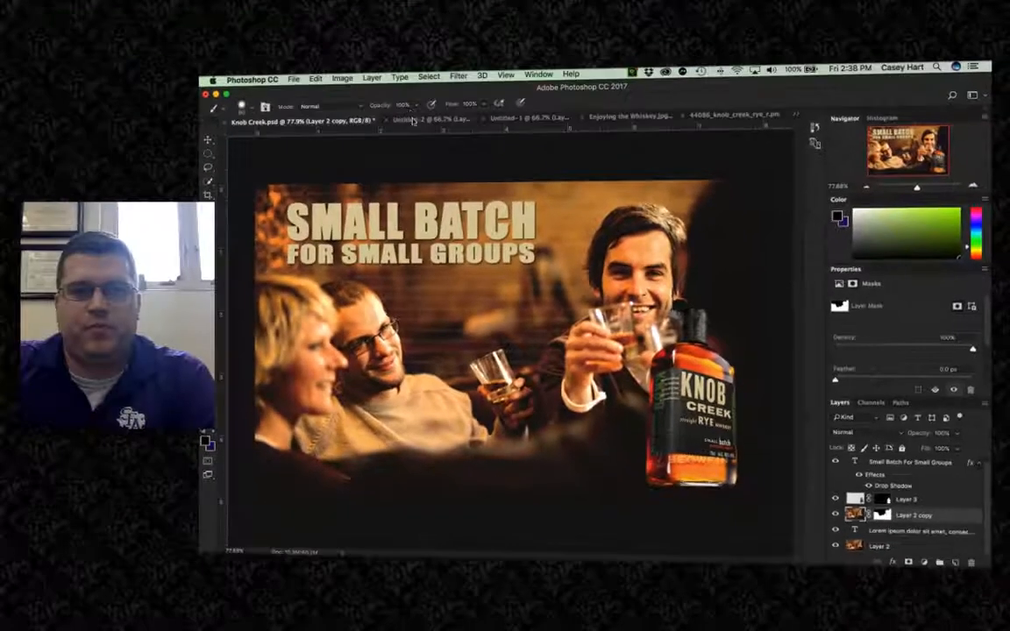
click(287, 65)
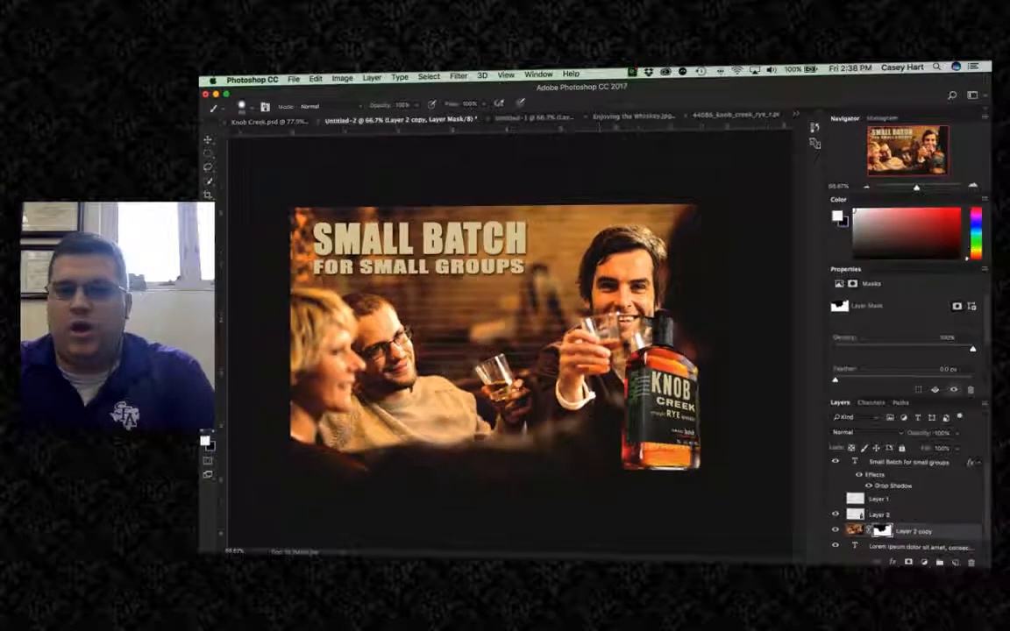